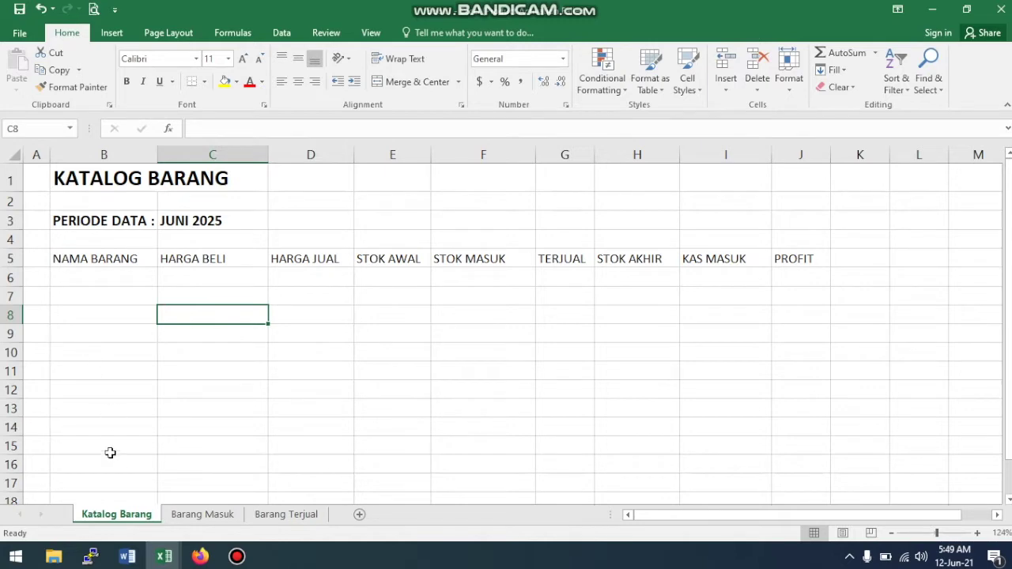
- Preview the Barang Masuk and Barang Terjual sheets, then review Katalog Barang's title, PERIODE DATA and NAMA BARANG header
left_click(200, 515)
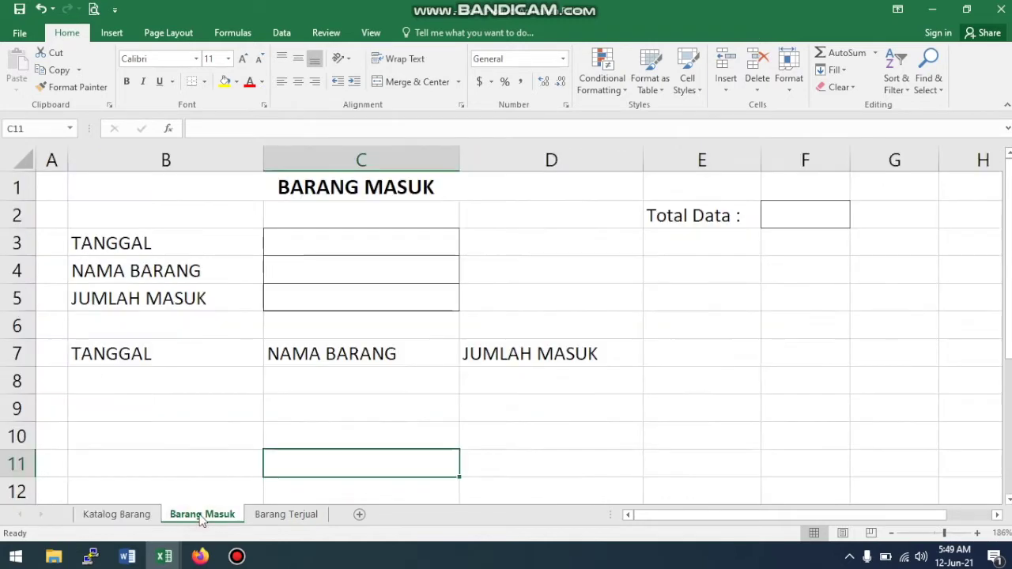
left_click(283, 515)
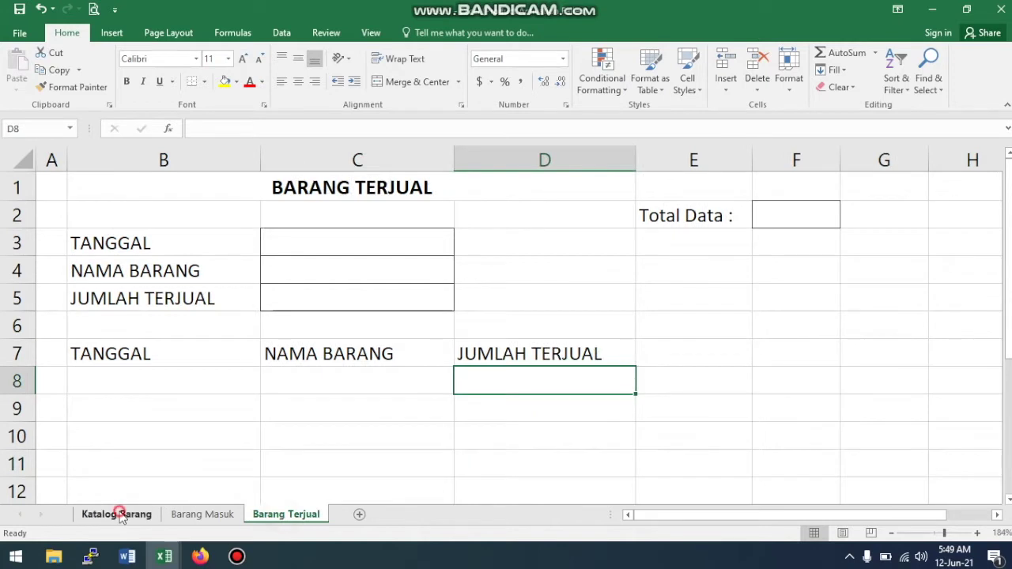
left_click(119, 514)
left_click(88, 181)
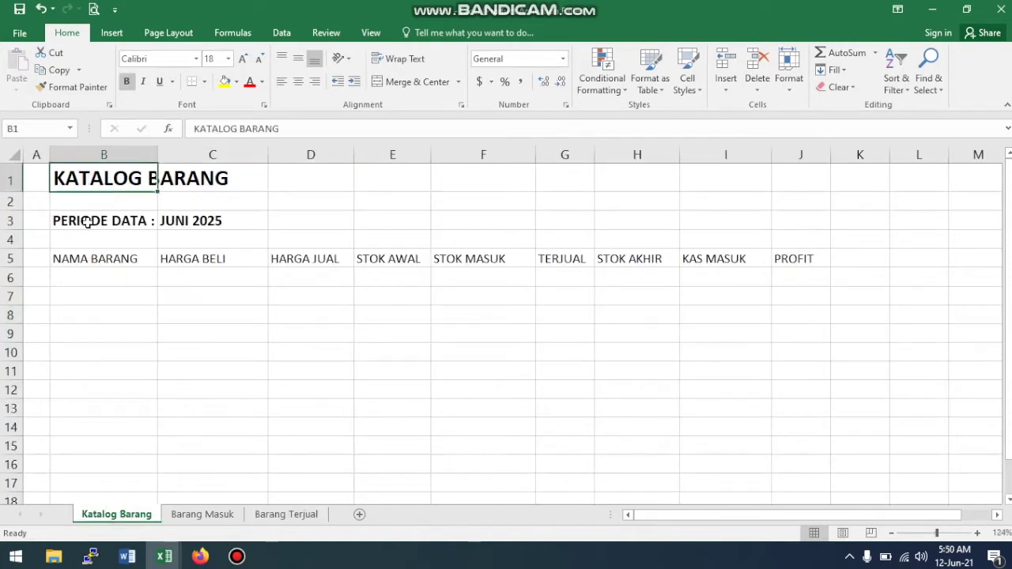
left_click(87, 222)
left_click(95, 259)
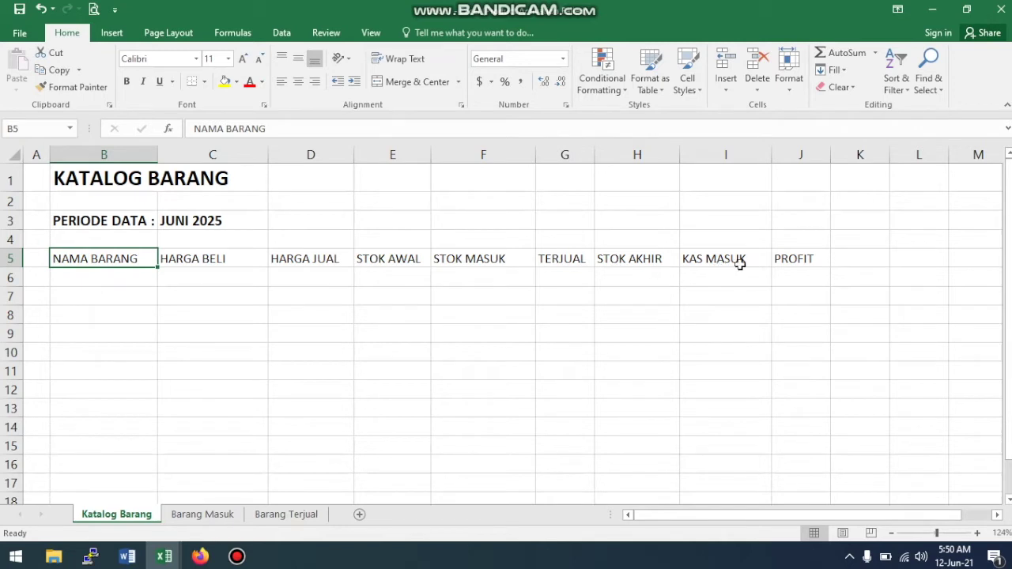
- Review Barang Masuk's TANGGAL, NAMA BARANG and JUMLAH MASUK inputs, column headers and Total Data label
key("ctrl+Page_Down")
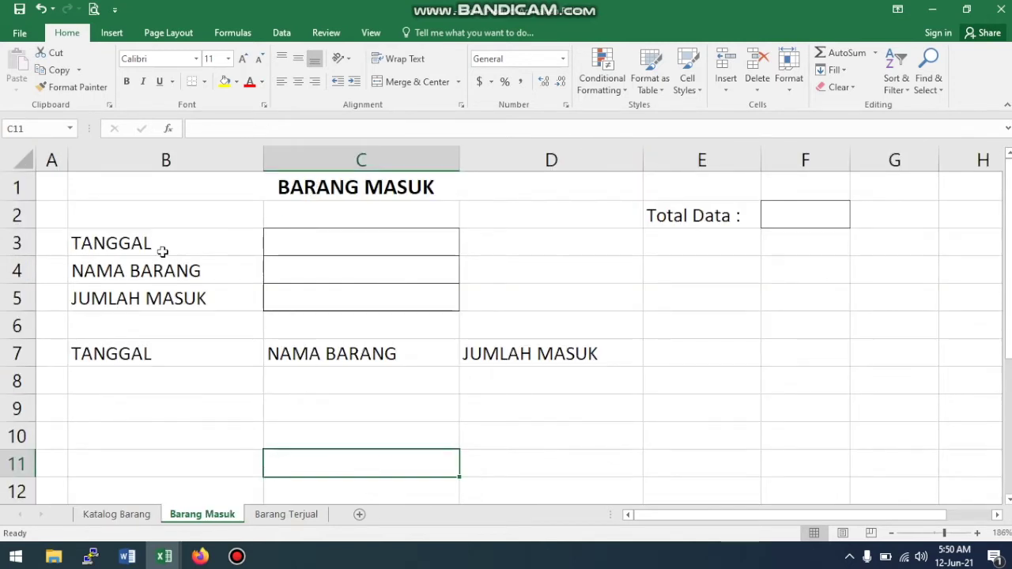
left_click(303, 248)
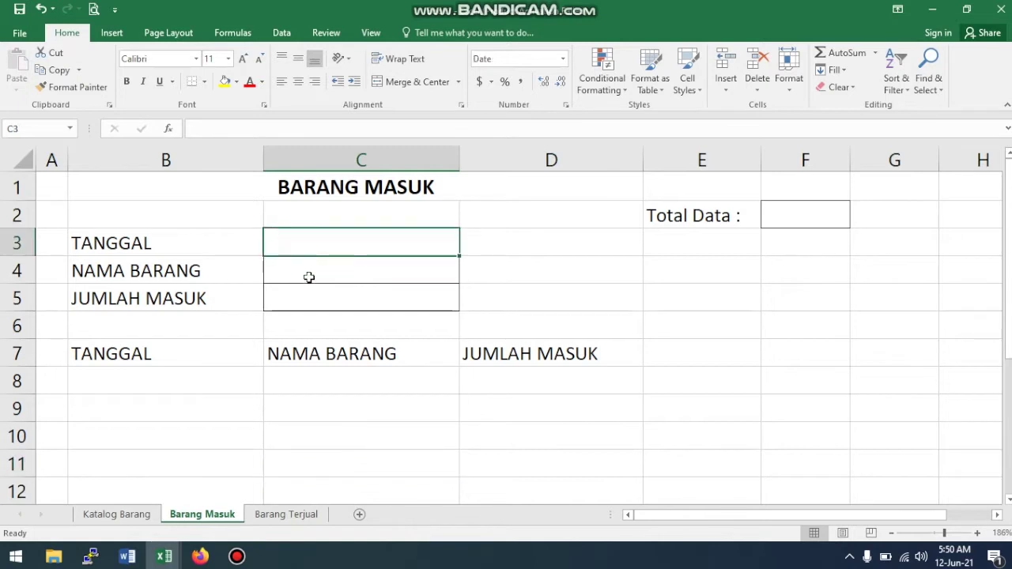
left_click(307, 275)
left_click(301, 301)
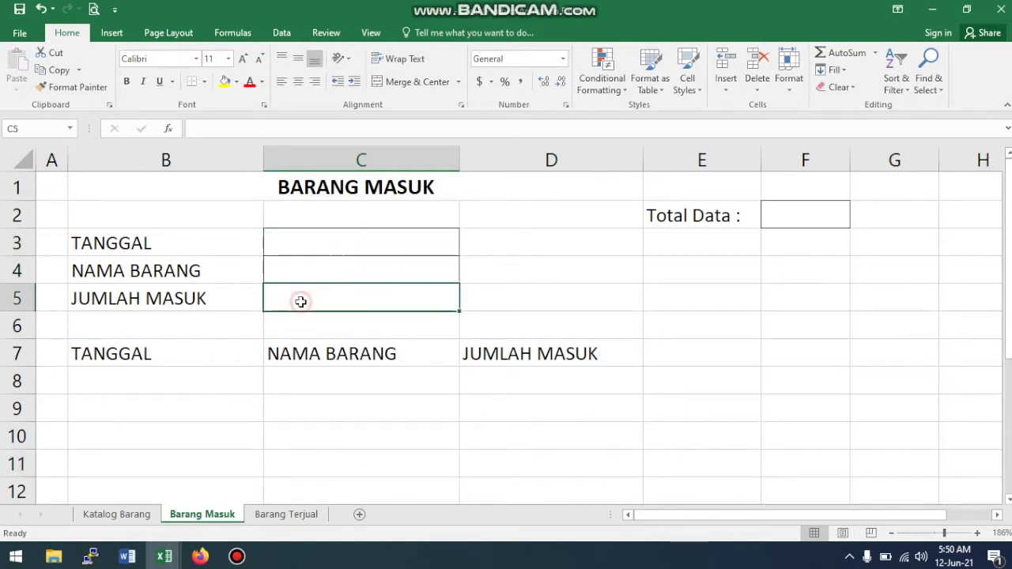
left_click(205, 350)
left_click(286, 356)
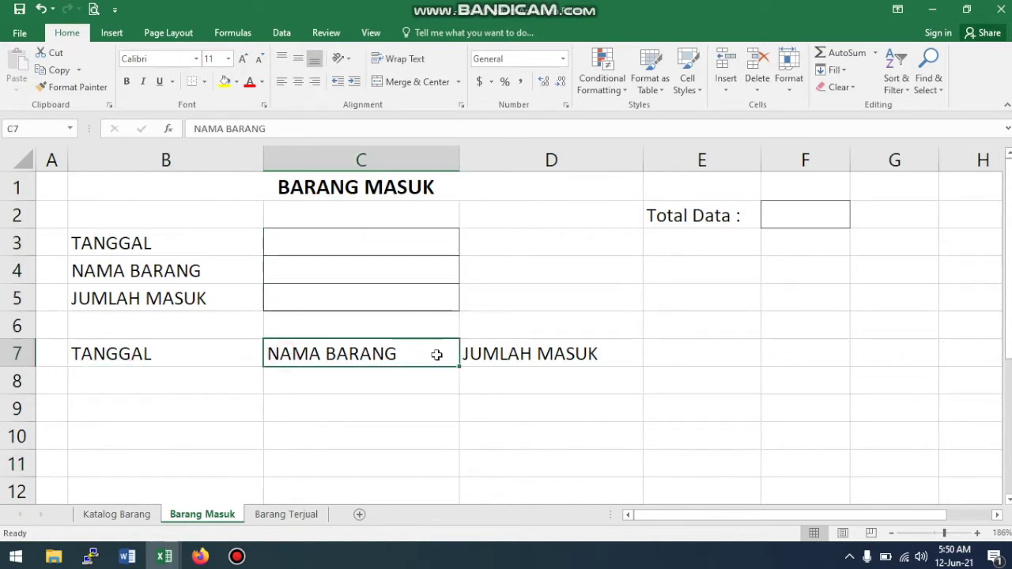
left_click(515, 355)
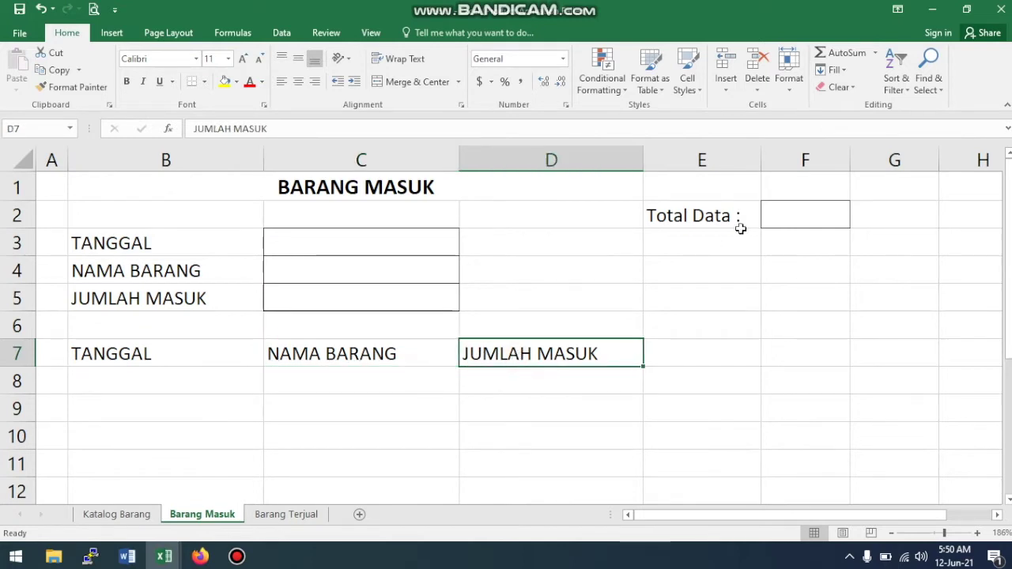
left_click(710, 213)
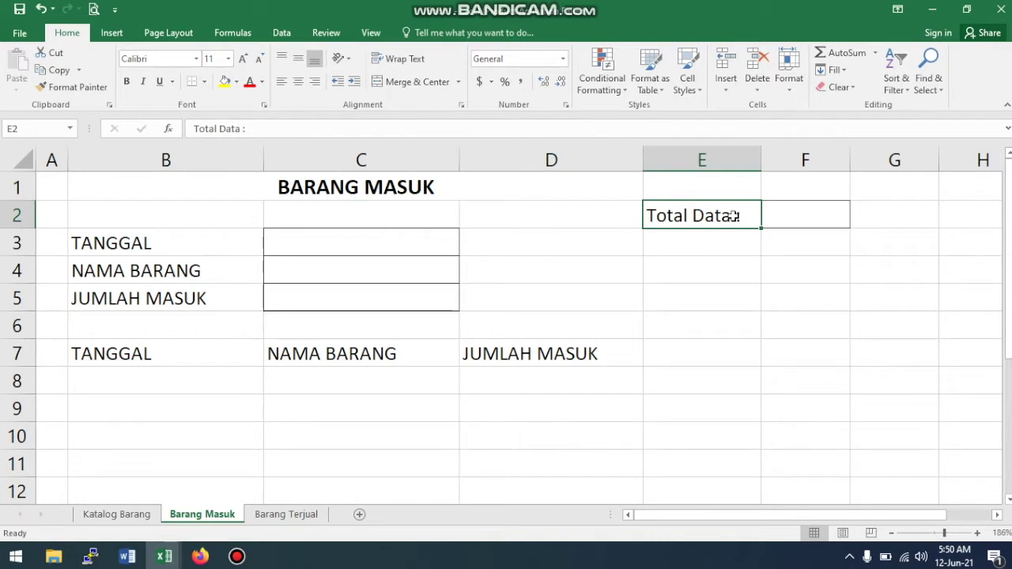
- Review Barang Terjual's input labels TANGGAL to JUMLAH TERJUAL, then return to Katalog Barang
left_click(285, 514)
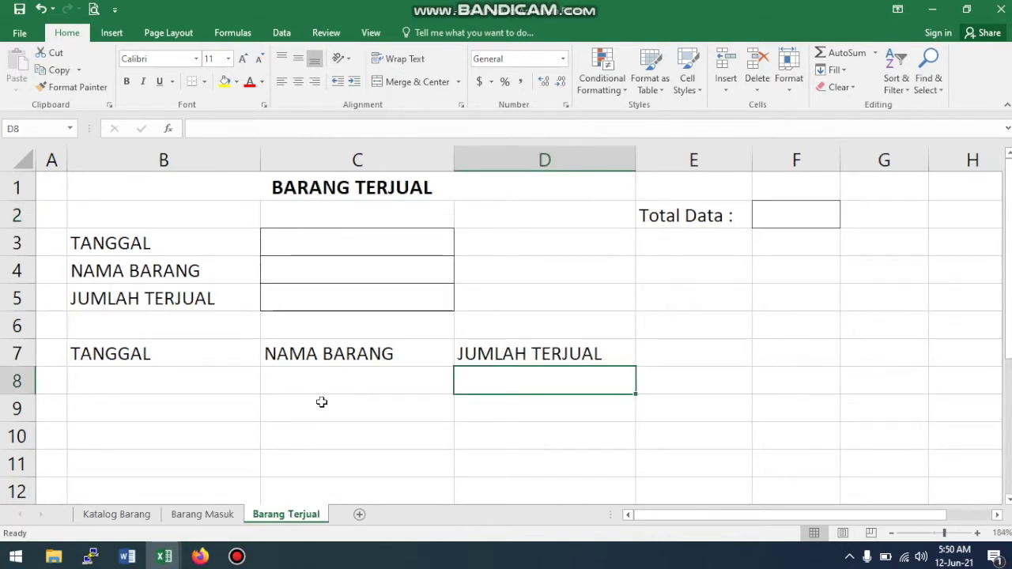
left_click_drag(165, 246, 172, 308)
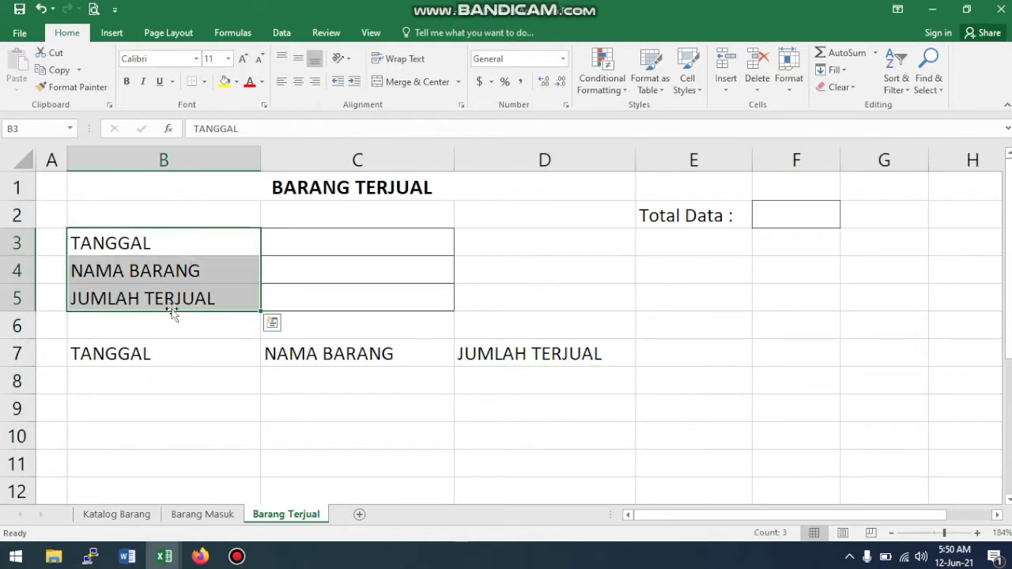
left_click(163, 293)
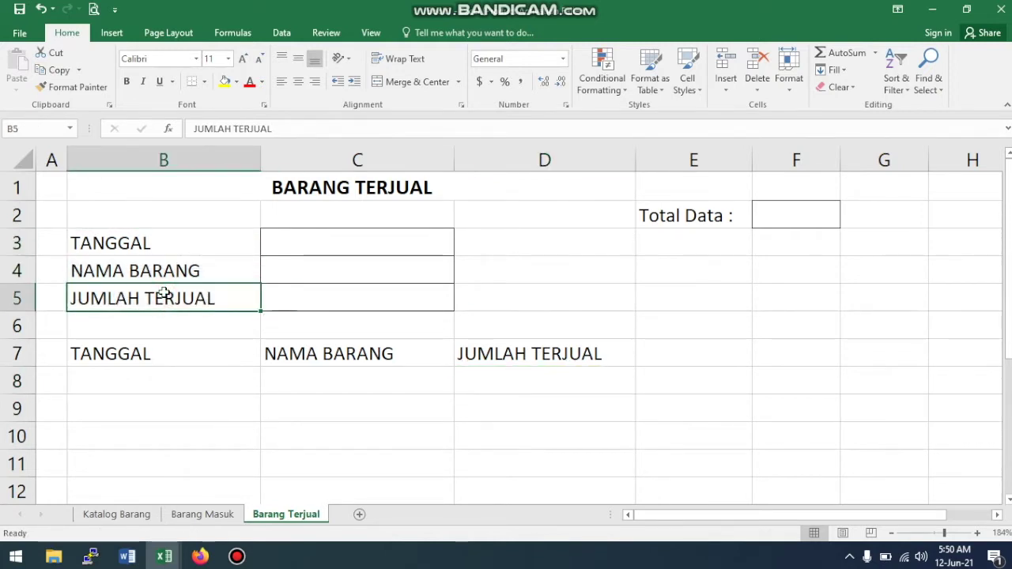
left_click(112, 515)
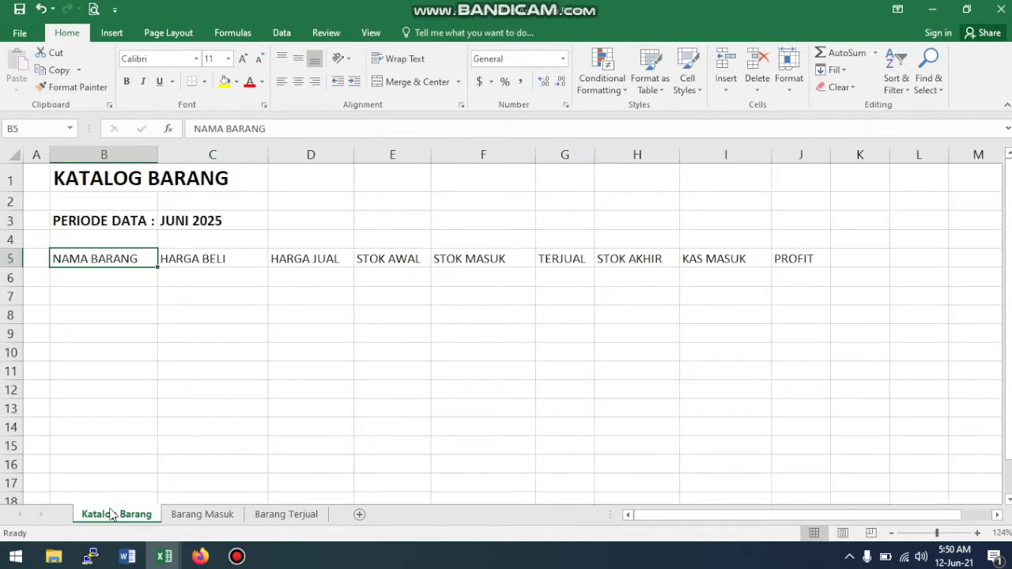
- Convert B5:J6, NAMA BARANG through PROFIT, into table Table1 with 'My table has headers' ticked
mouse_move(97, 257)
left_mouse_down()
mouse_move(535, 282)
mouse_move(791, 277)
left_mouse_up()
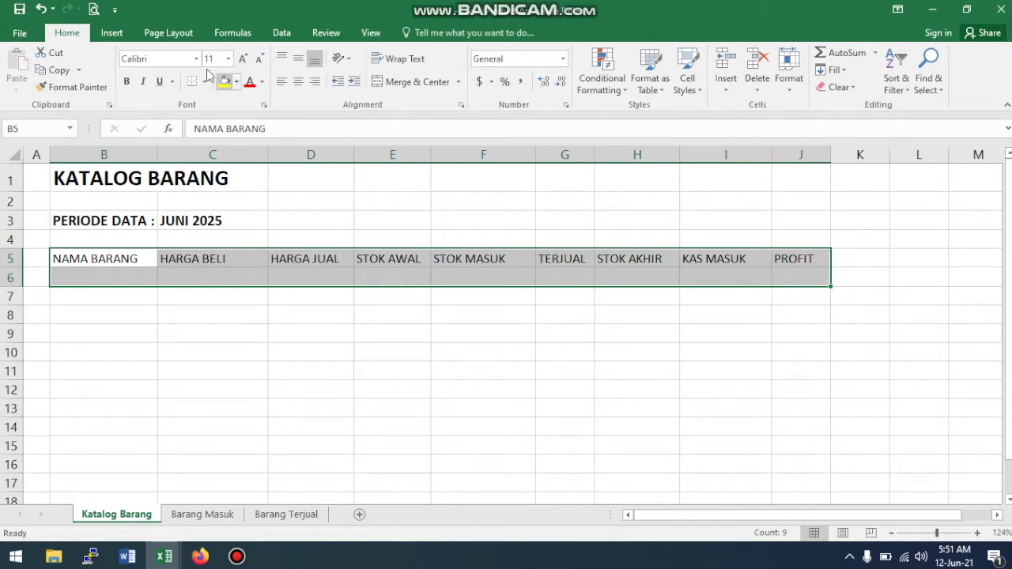
left_click(107, 36)
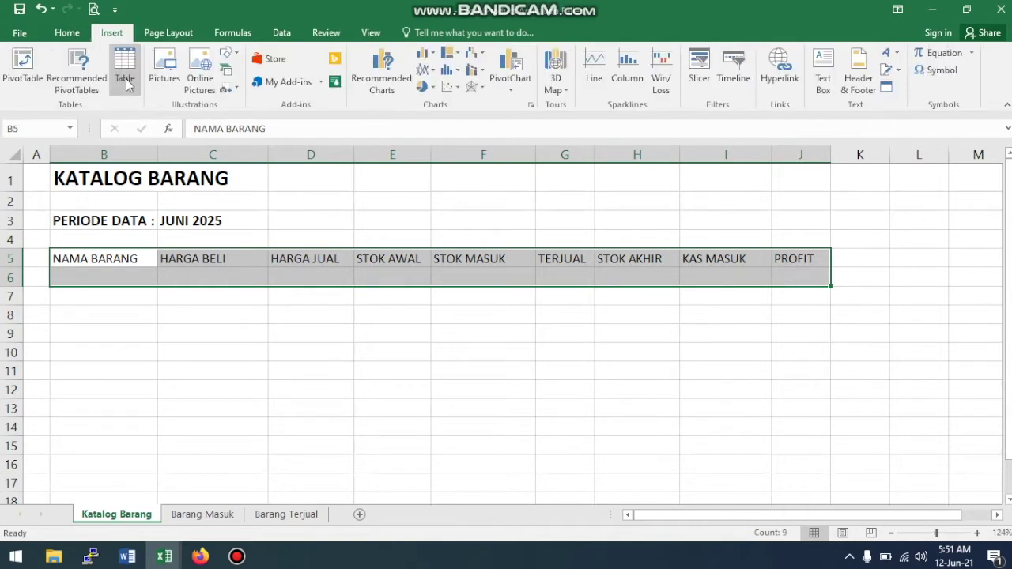
left_click(124, 76)
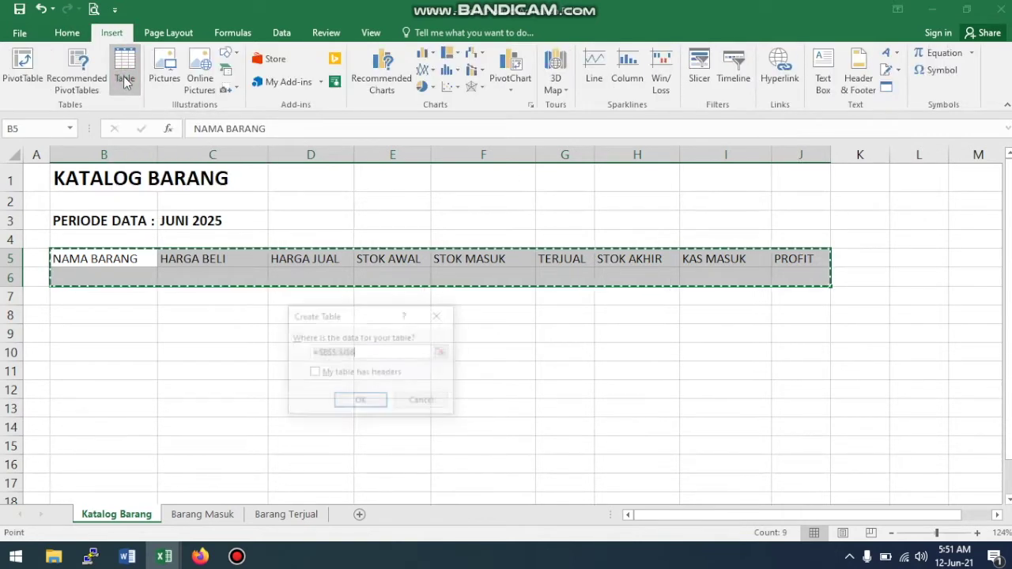
left_click_drag(366, 316, 371, 255)
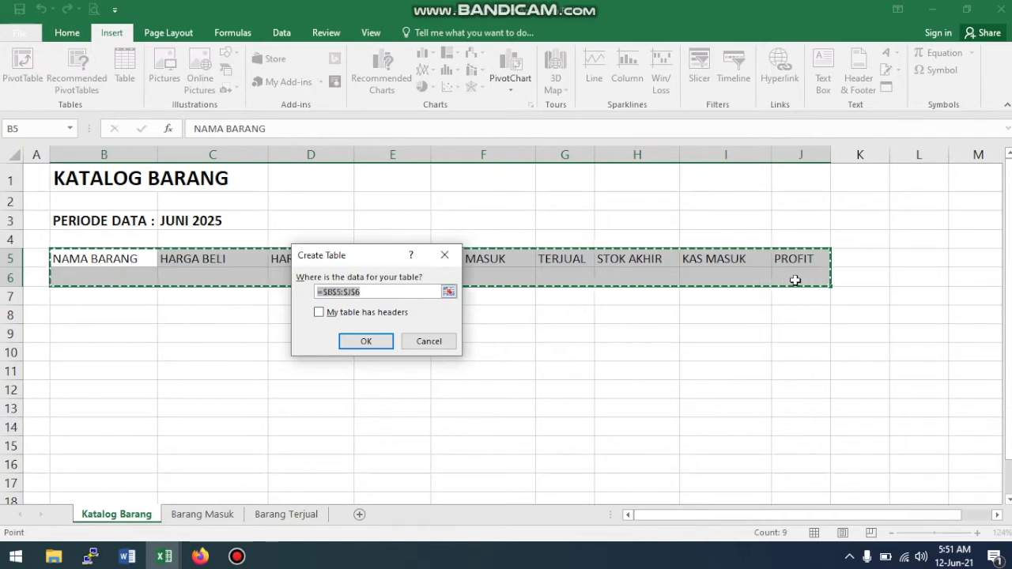
left_click(318, 313)
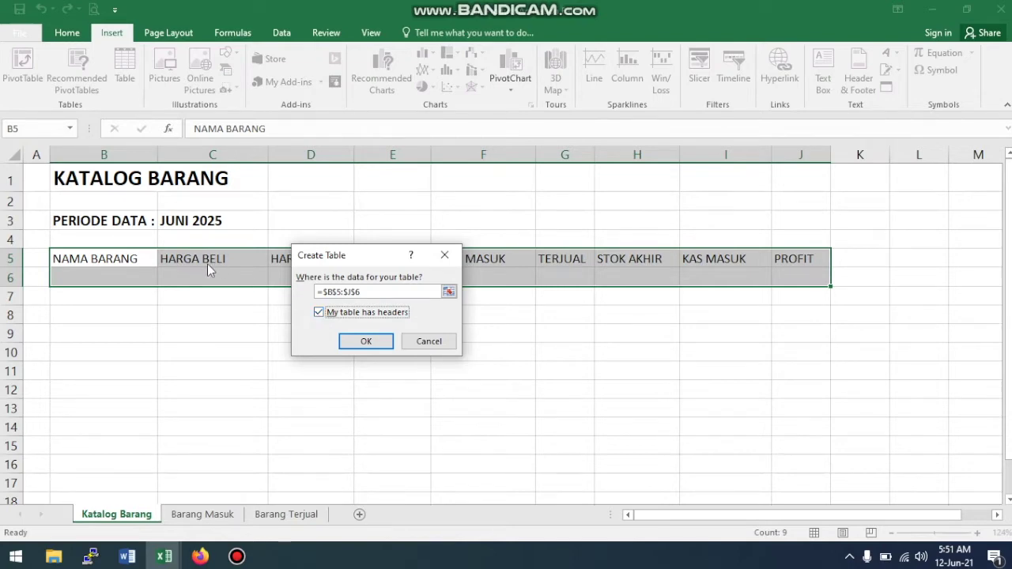
left_click(366, 345)
left_click(113, 278)
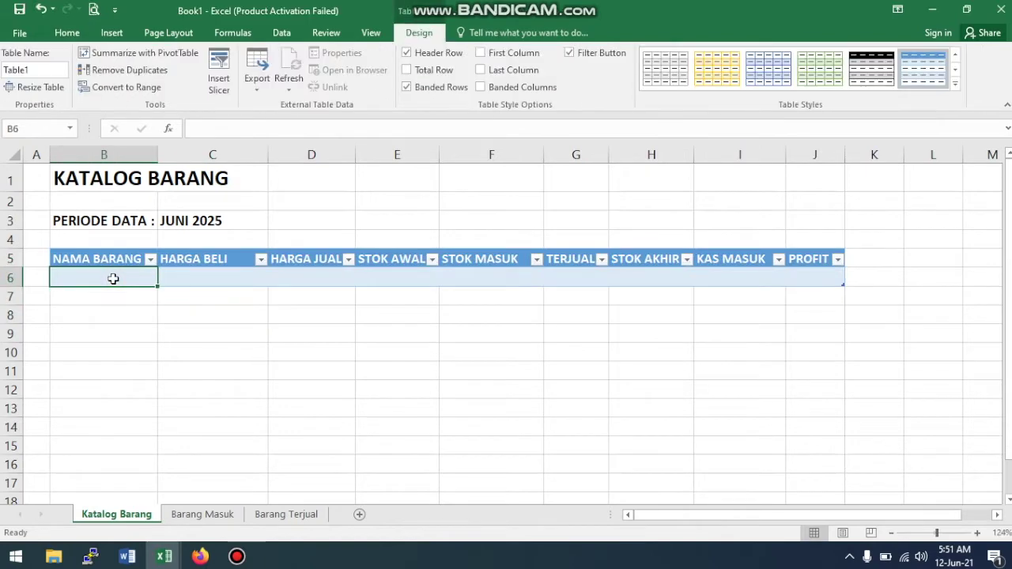
- Enter LAPTOP, KOMPUTER, MOUSE and KEYBOARD down the NAMA BARANG column
type("LAPTOP")
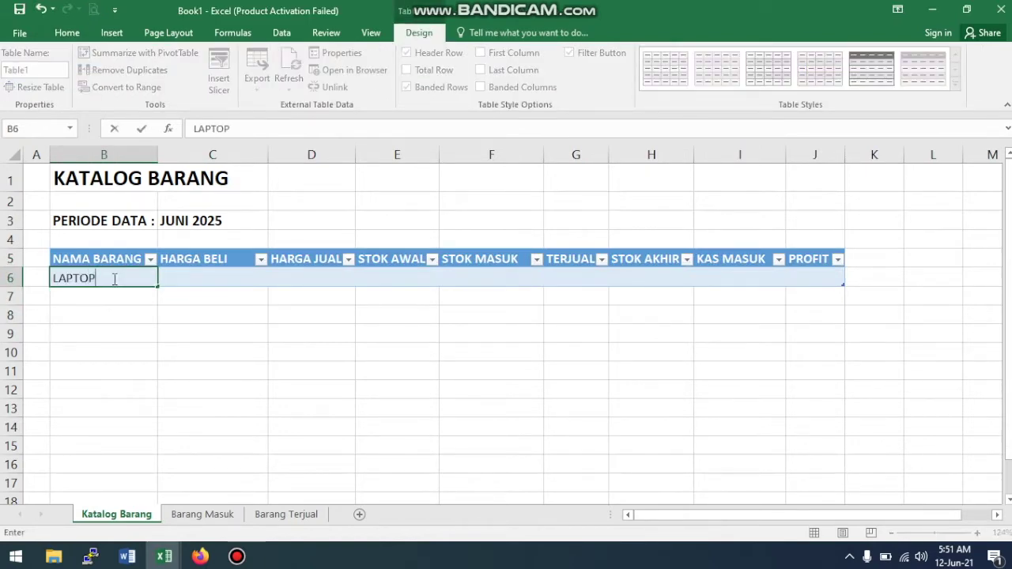
key("Return")
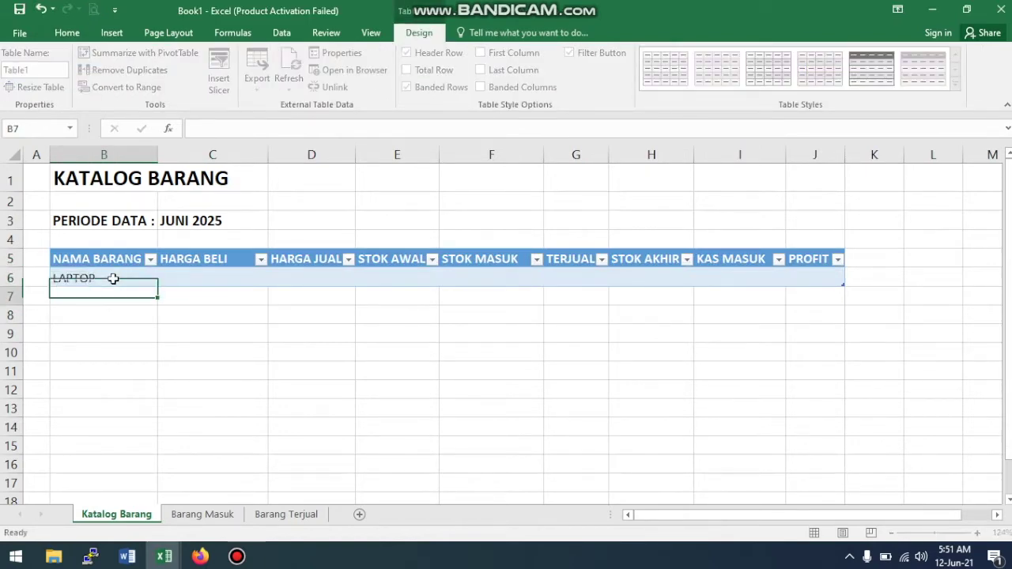
type("KOMPUTER")
key("Return")
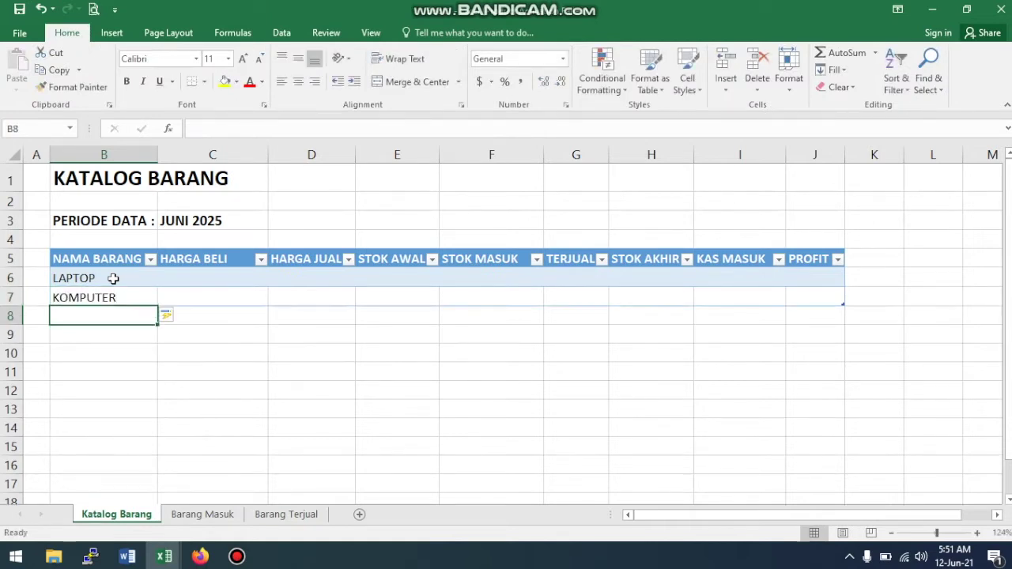
type("MOUSE")
key("Return")
type("KEYBOARD")
key("Return")
- Add SPEAKER, FLASHDISK, MONITOR LCD, PRINTER, TINTA PRINTER and HARDDISK, then start LAPTOP's buying price
type("SPEAKER")
key("Return")
type("FLASHDISK")
key("Return")
type("MONIT")
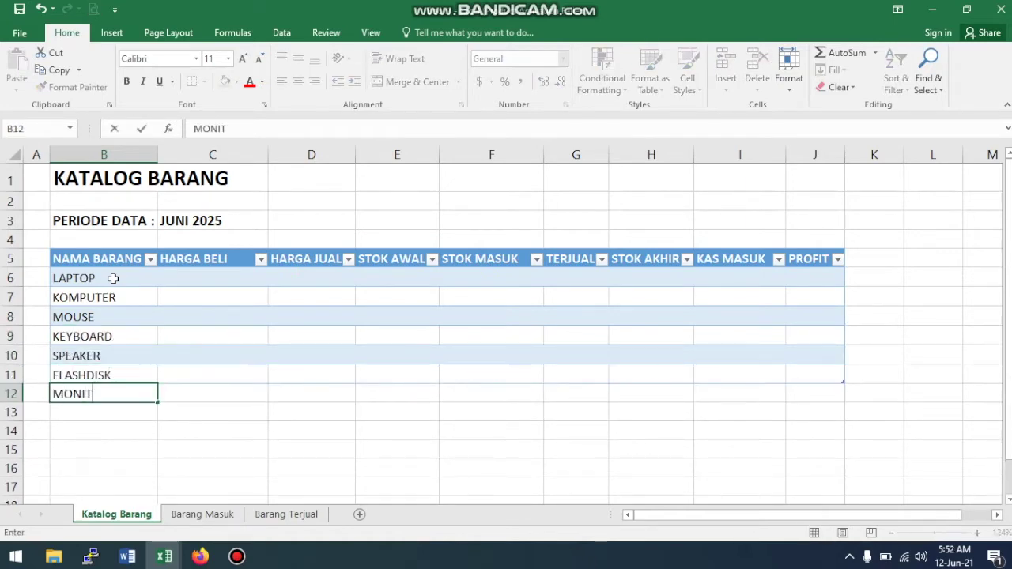
type("OR LCD PRINTER")
key("Return")
type("TINTA PRINTER")
key("Return")
type("HARDDISK")
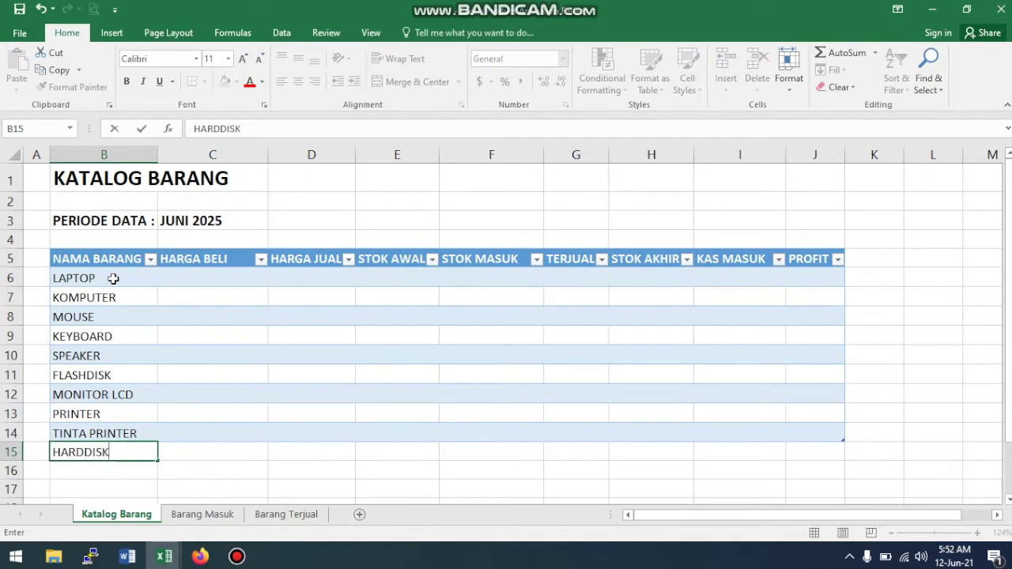
left_click(195, 280)
type("5500000")
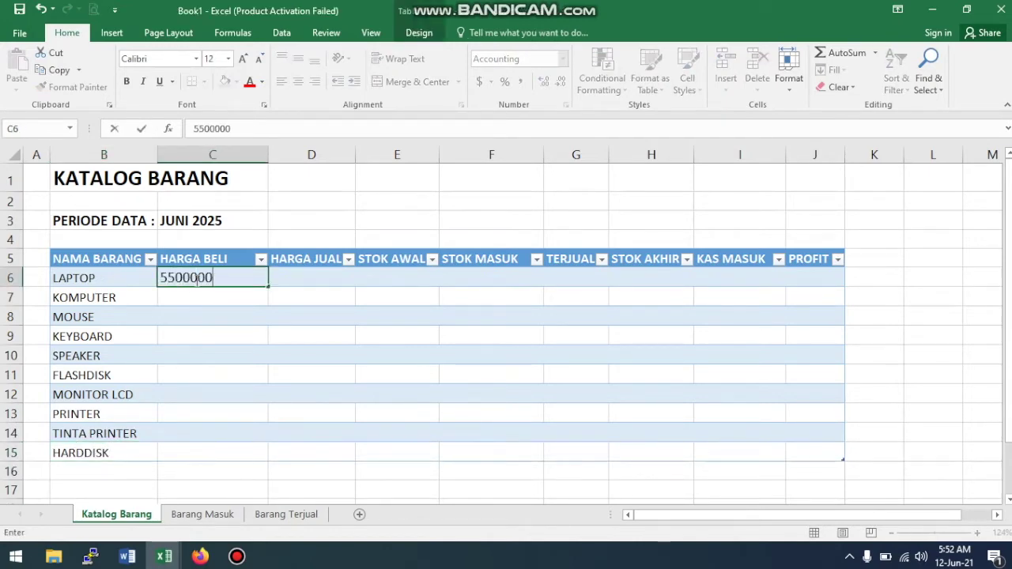
- Commit LAPTOP's buying price and format it with thousands separators and no decimals
key("Return")
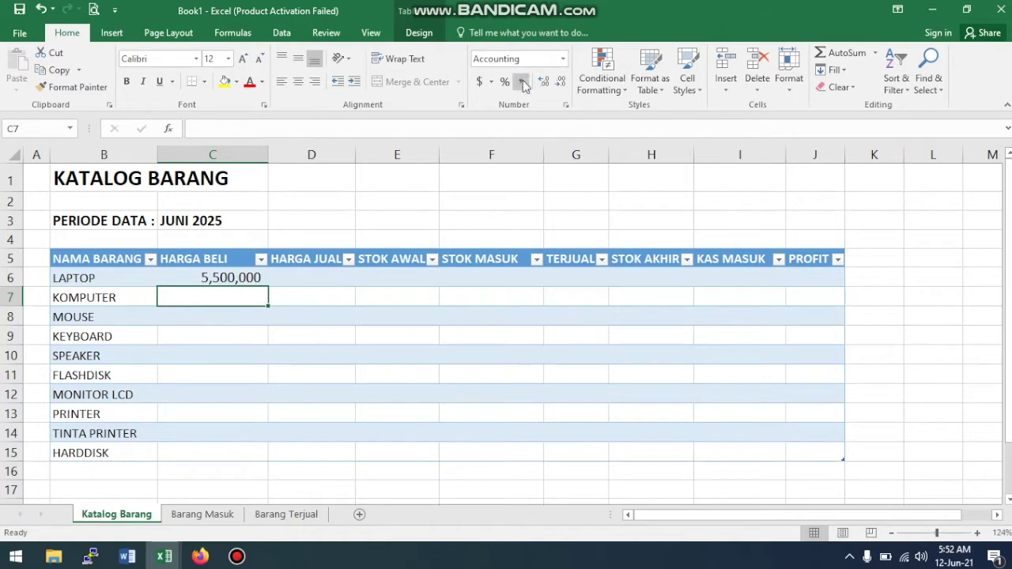
left_click(227, 277)
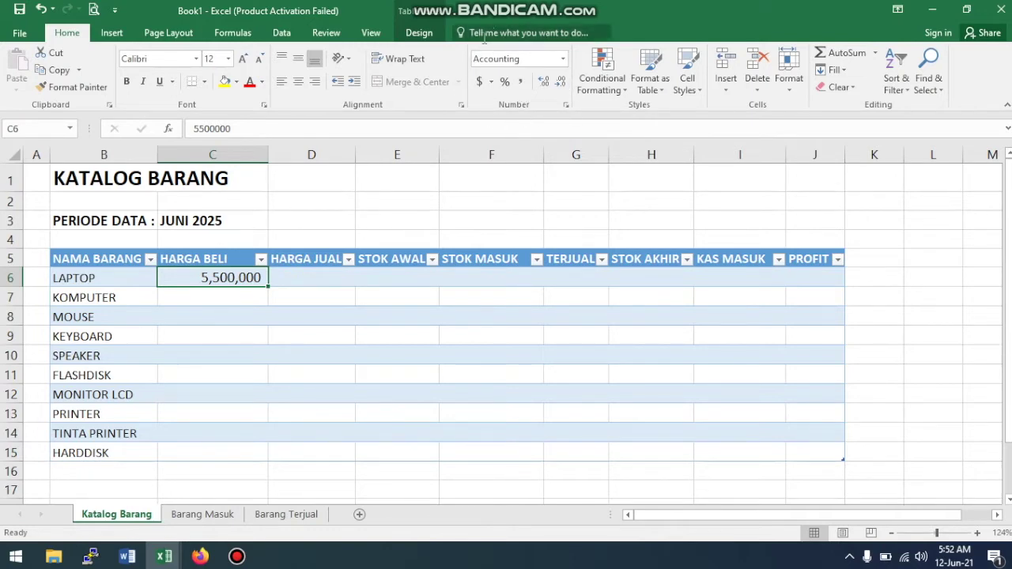
left_click(519, 83)
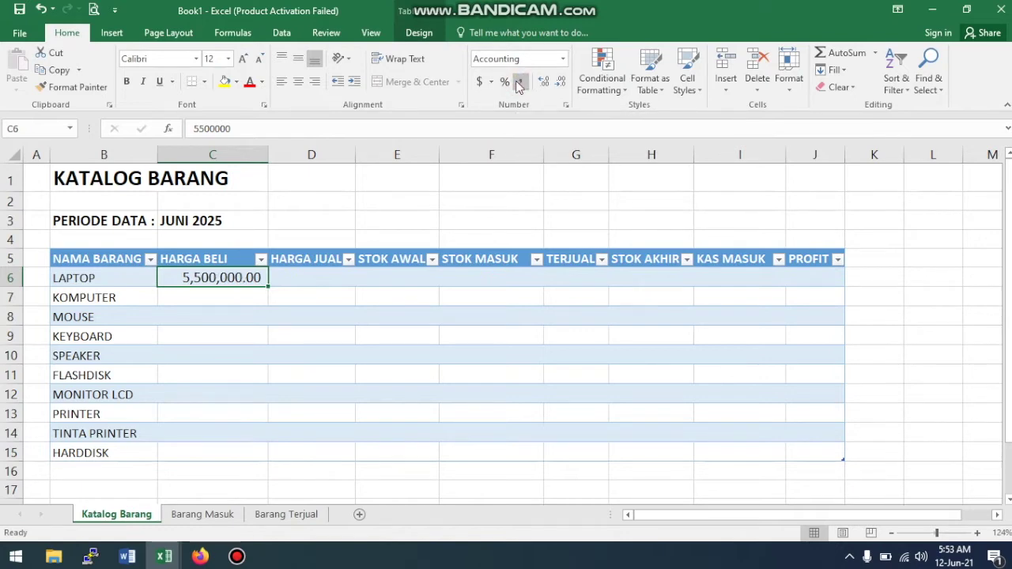
left_click(559, 83)
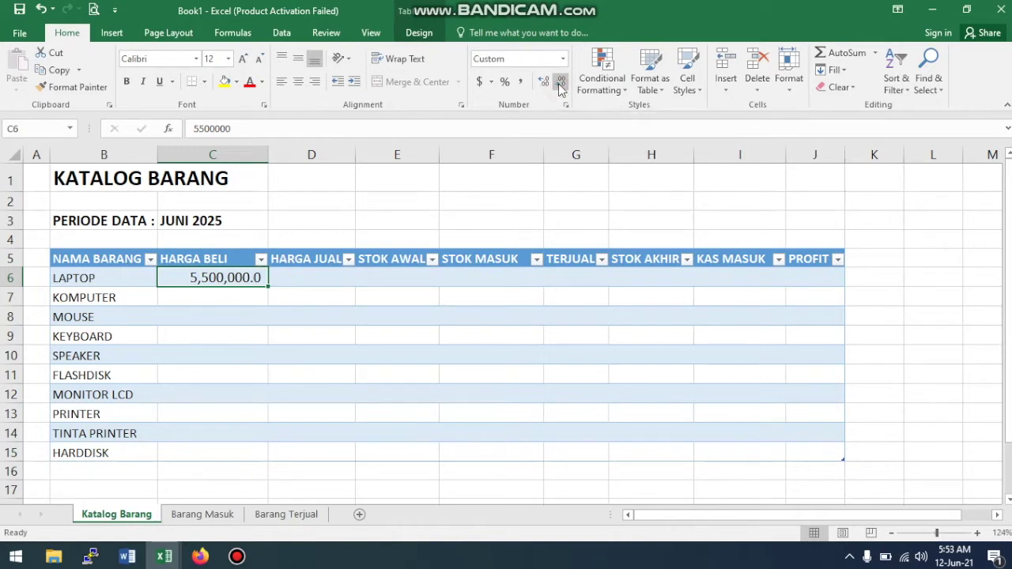
left_click(561, 83)
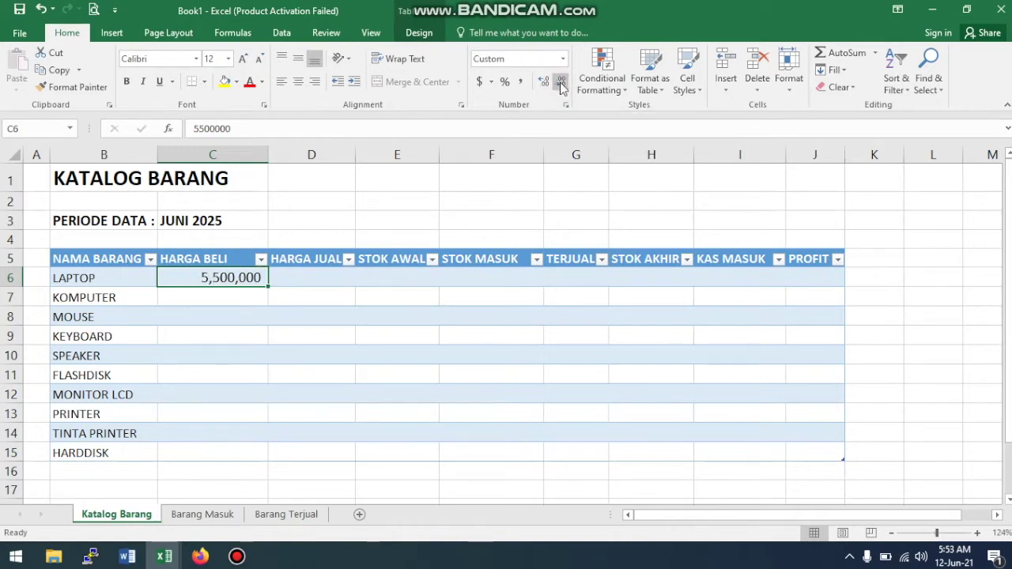
- Enter buying prices 4000000 for KOMPUTER, 50000 for MOUSE and 60000 for KEYBOARD
left_click(237, 298)
type("4000000")
key("Return")
type("50000")
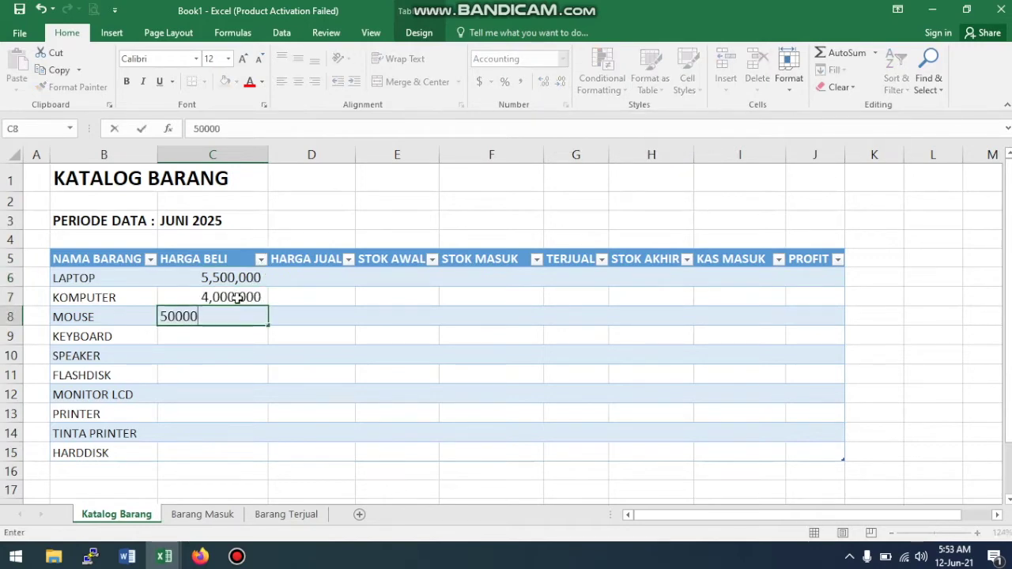
key("Return")
type("60000")
key("Return")
- Enter buying prices 110000, 50000, 800000, 1000000, 50000 and 750000 for SPEAKER through HARDDISK
type("110000")
key("Return")
type("50000")
key("Return")
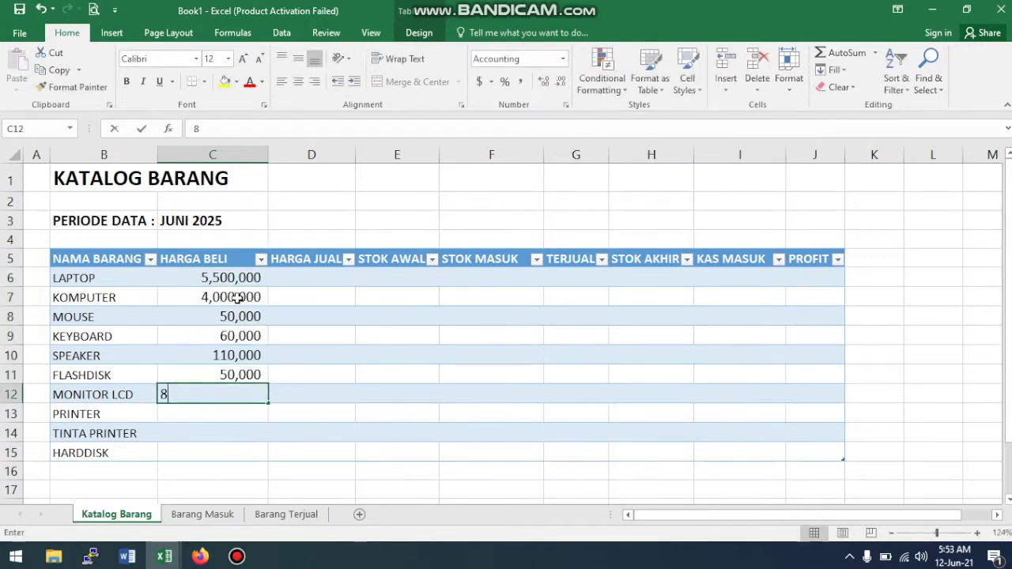
type("800000 1000000")
key("Return")
type("50000 750000")
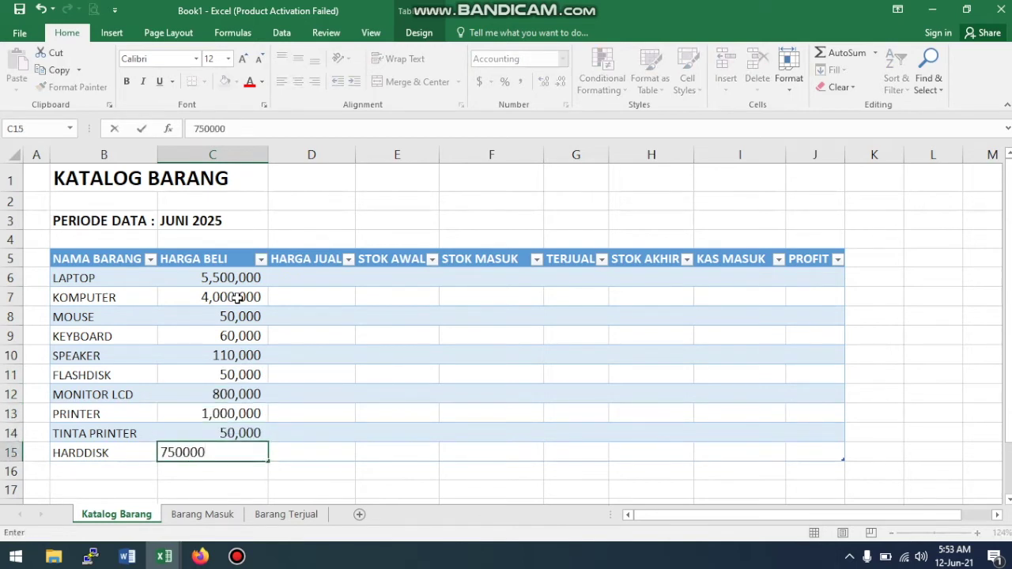
key("Tab")
- Enter selling prices 6000000, 4700000, 70000, 85000 and 145000 for LAPTOP through SPEAKER
left_click(306, 282)
type("6000000 4700000 70000")
key("Return")
type("85000 ")
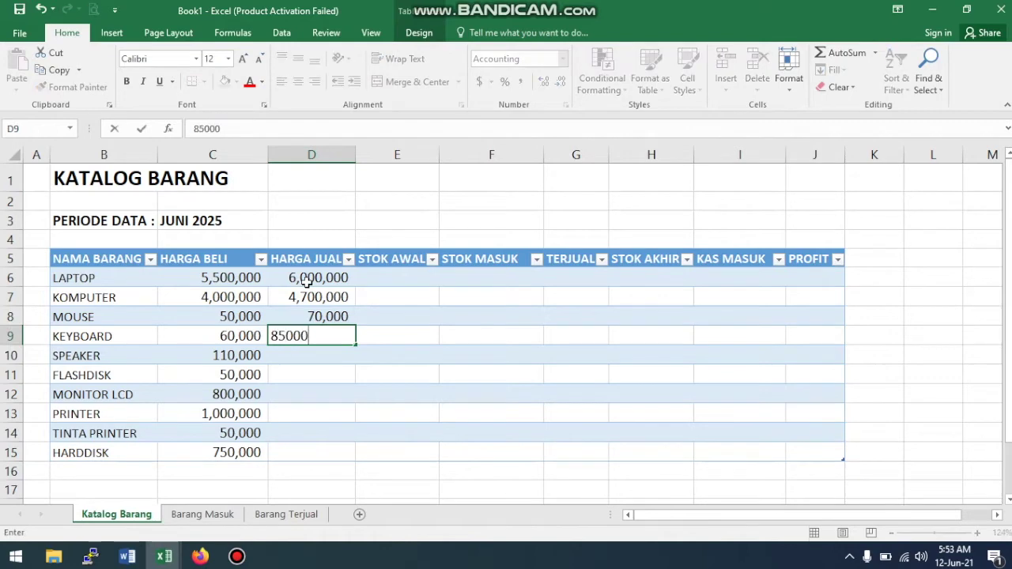
type("145000")
key("ctrl+Return")
key("Return")
- Enter selling prices 75000, 950000, 1200000, a corrected TINTA PRINTER price, and 840,000 for HARDDISK
type("75000")
key("Return")
type("950000 12")
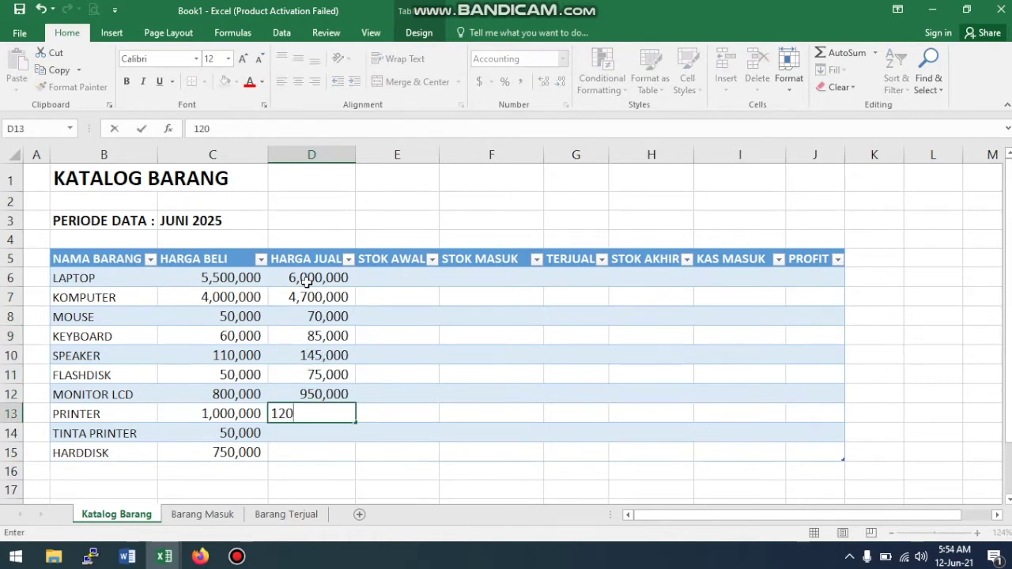
type("00000")
key("Return")
type("600000")
key("BackSpace")
key("Return")
type("840,000")
key("Return")
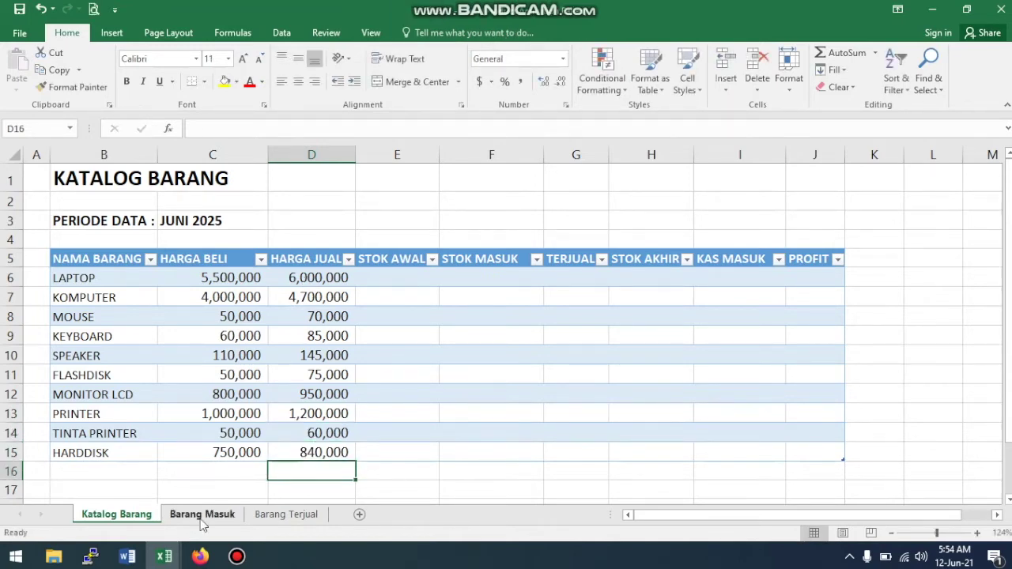
- Put =TODAY() in Barang Masuk's TANGGAL cell C3 so it shows 12-06-21
left_click(201, 517)
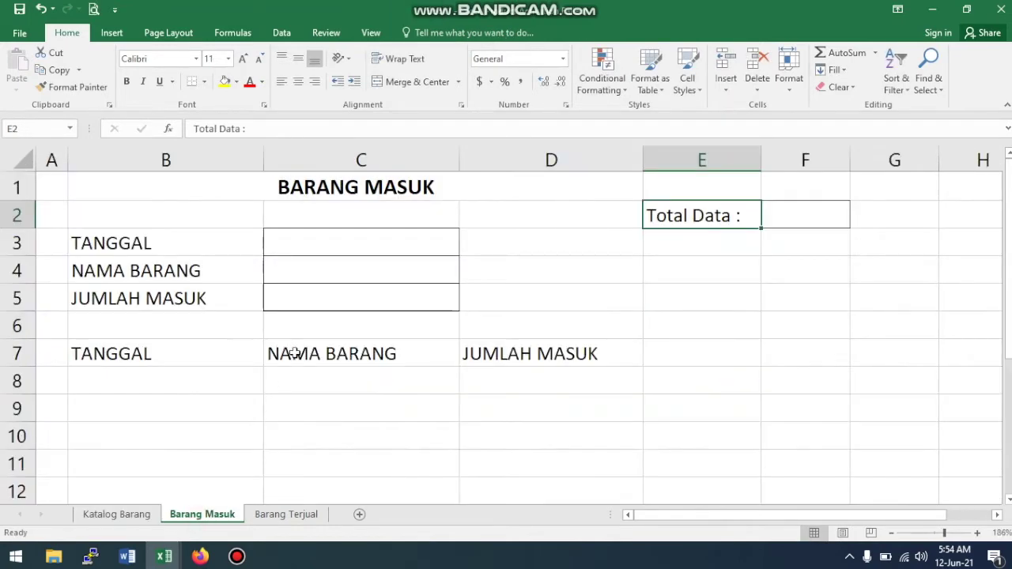
left_click(319, 244)
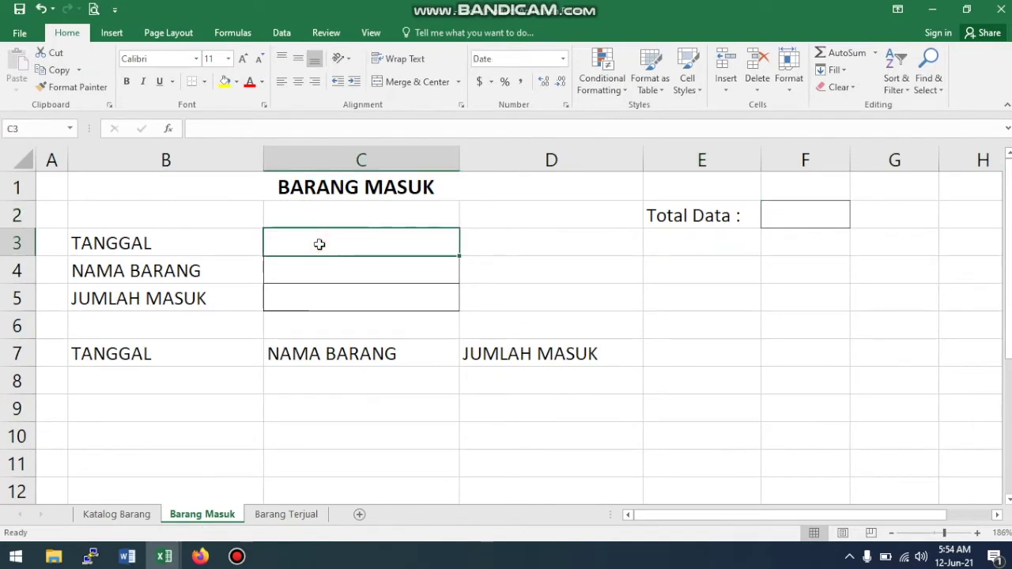
type("=T")
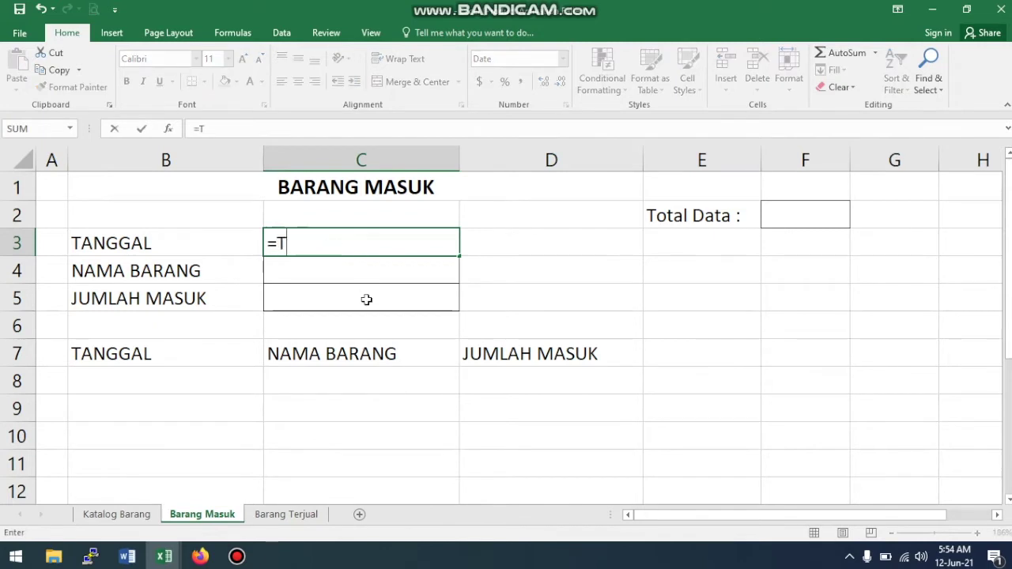
type("ODAY")
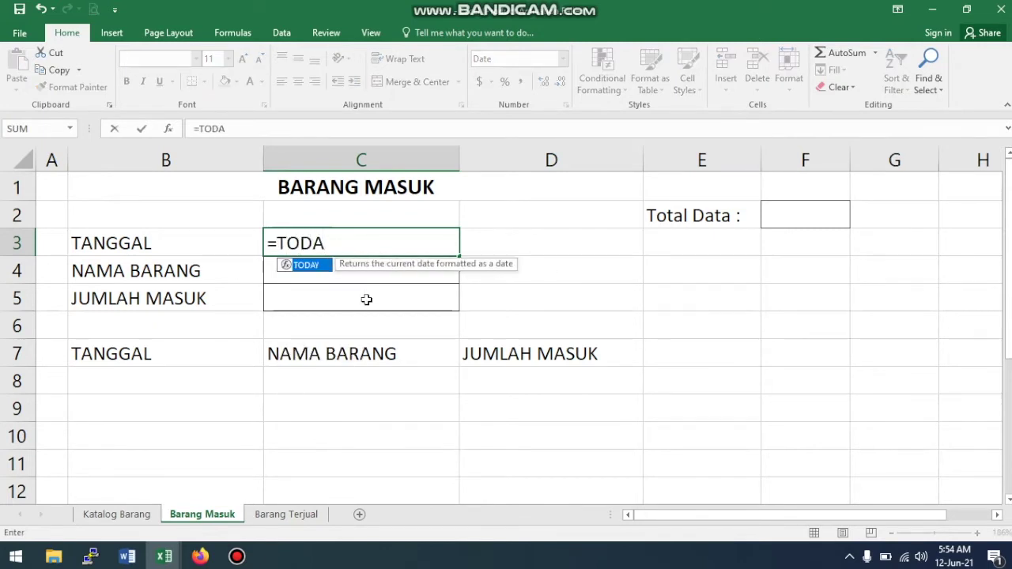
double_click(310, 269)
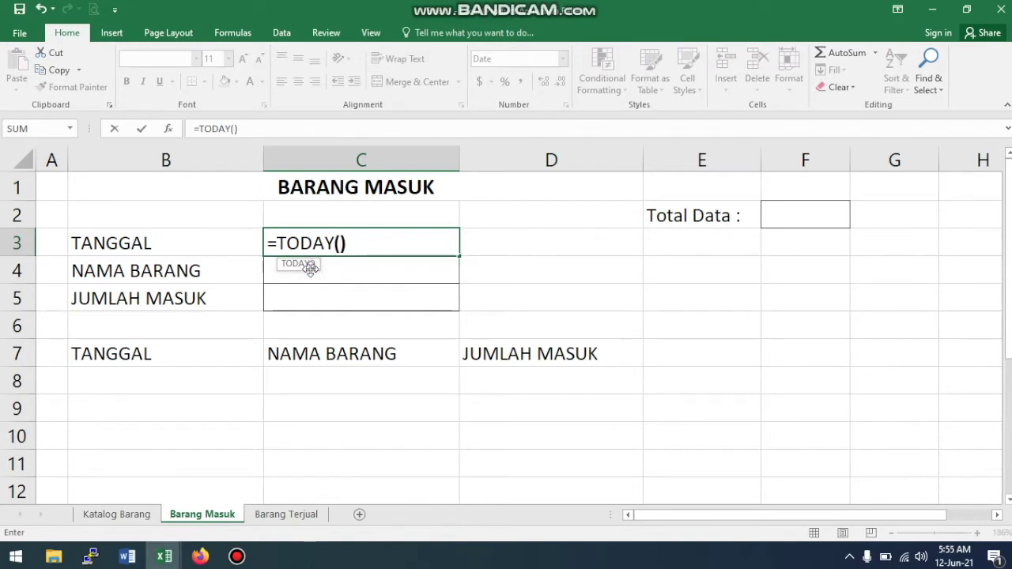
key("Return")
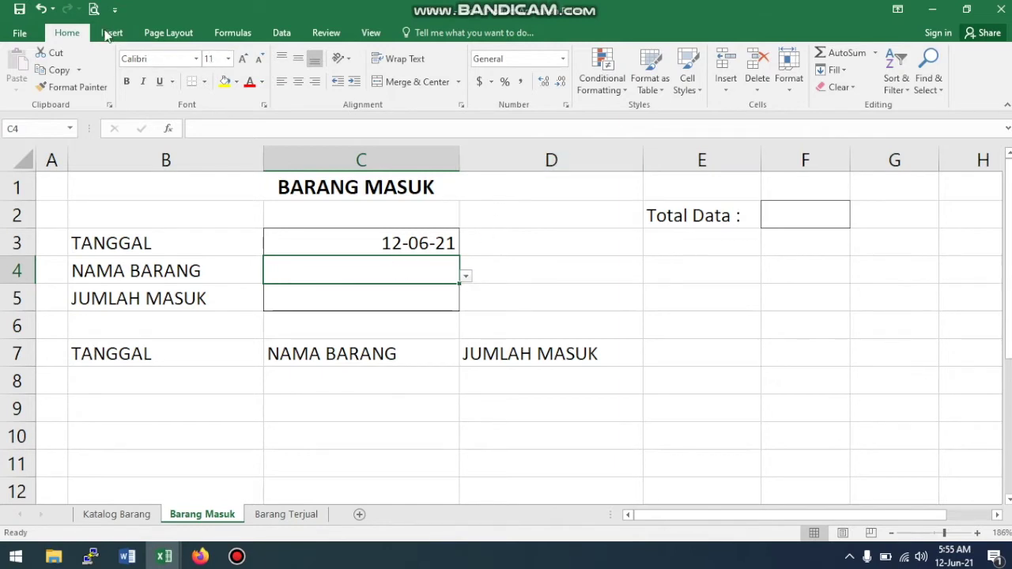
- Add List data validation to NAMA BARANG with source 'Katalog Barang'!$B$6:$B$15
left_click(283, 38)
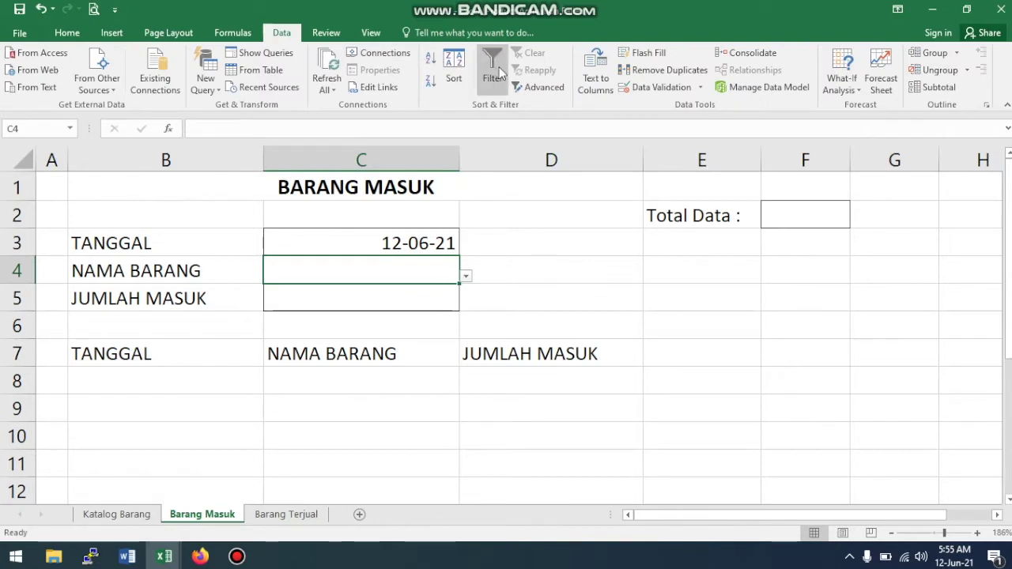
left_click(656, 86)
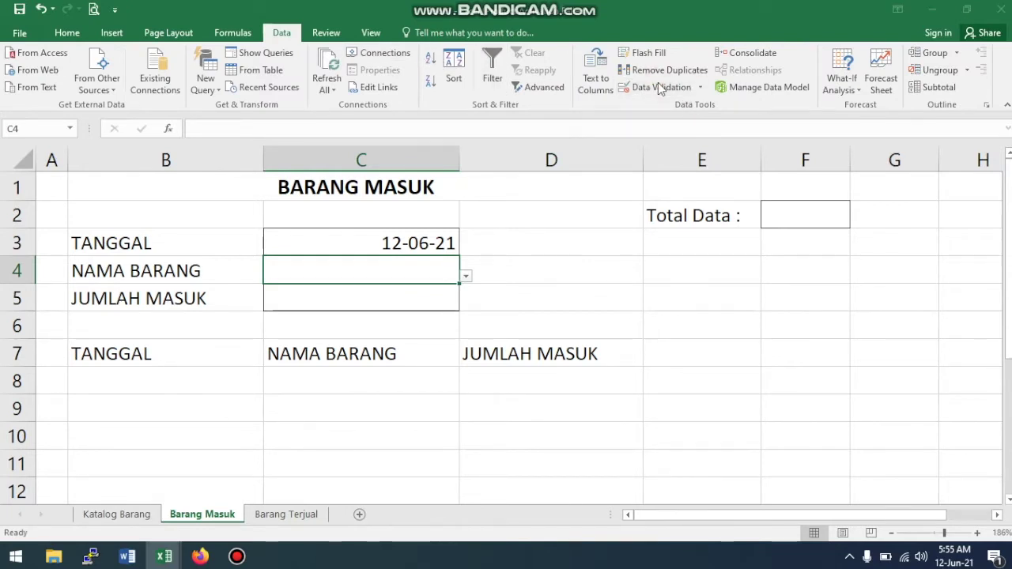
left_click(275, 269)
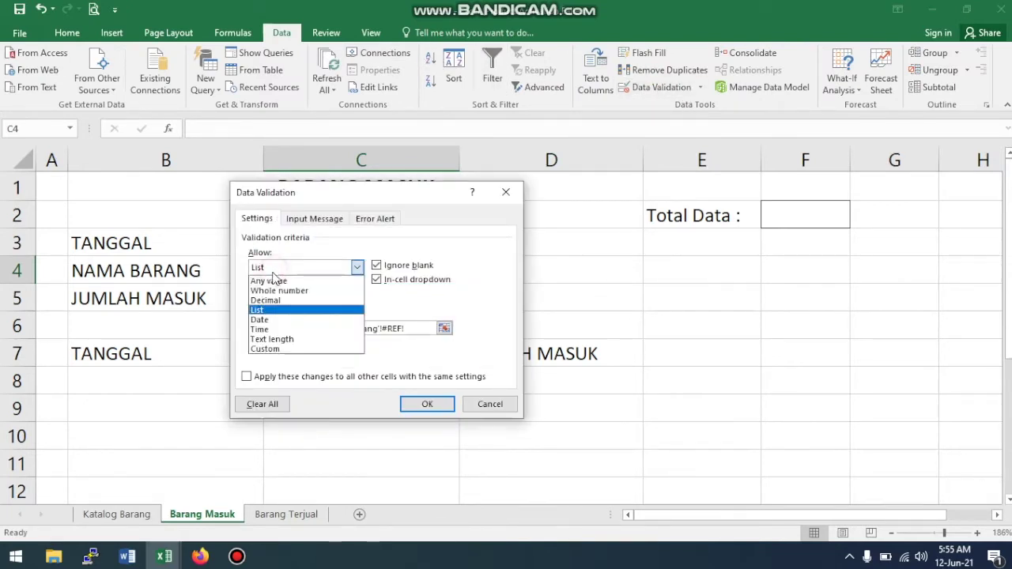
left_click(269, 310)
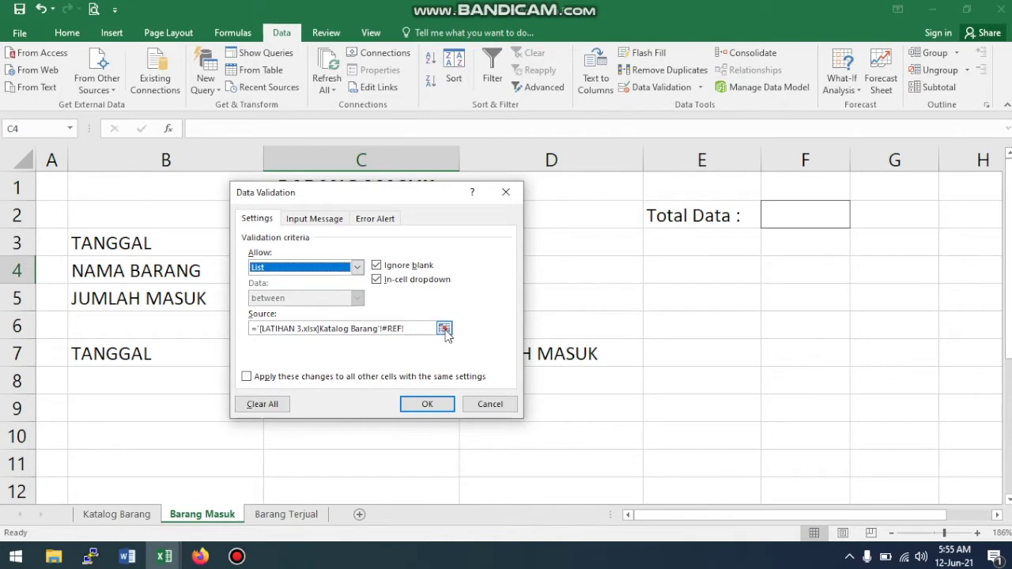
left_click(444, 329)
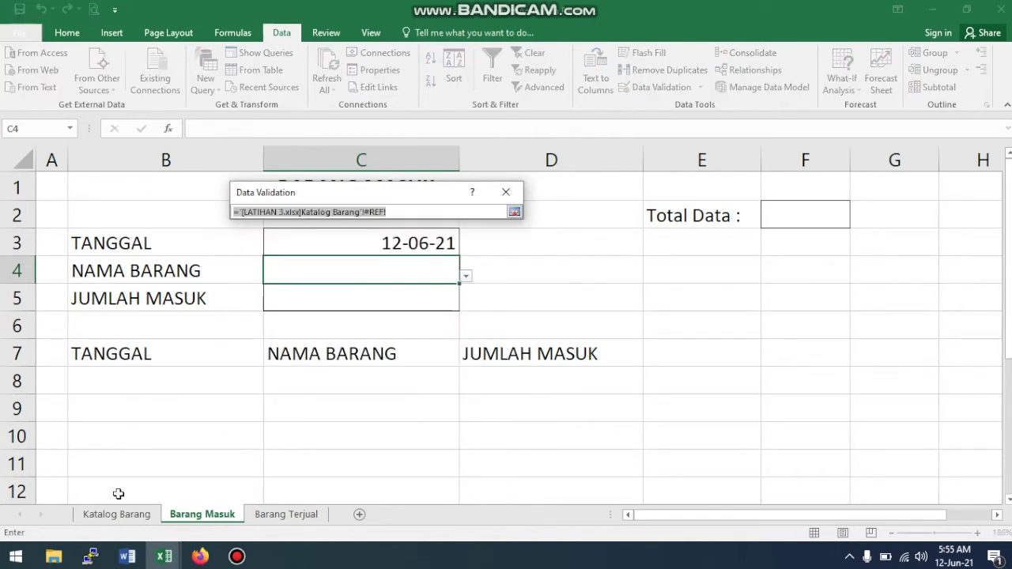
left_click(115, 517)
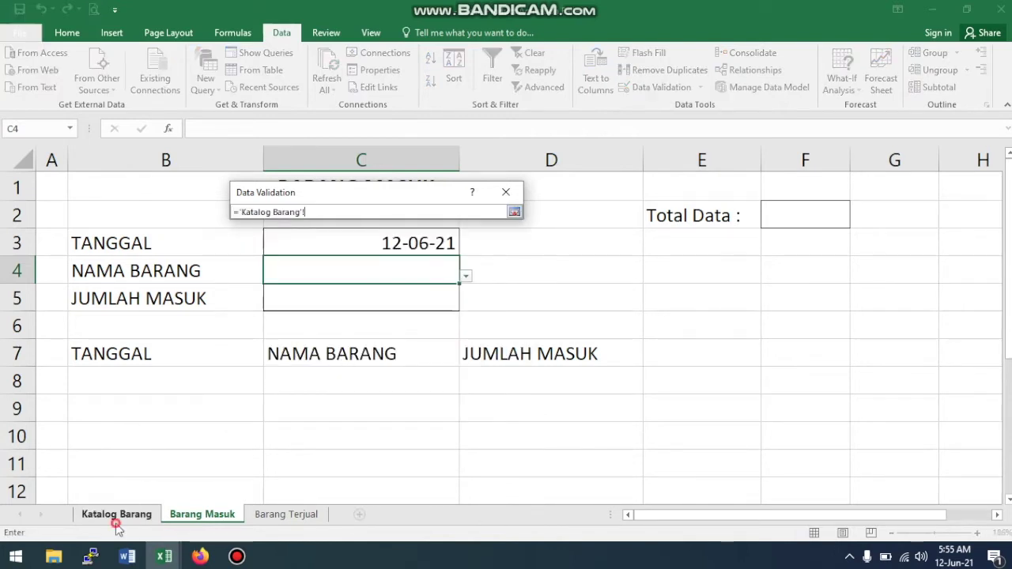
left_click_drag(105, 280, 93, 459)
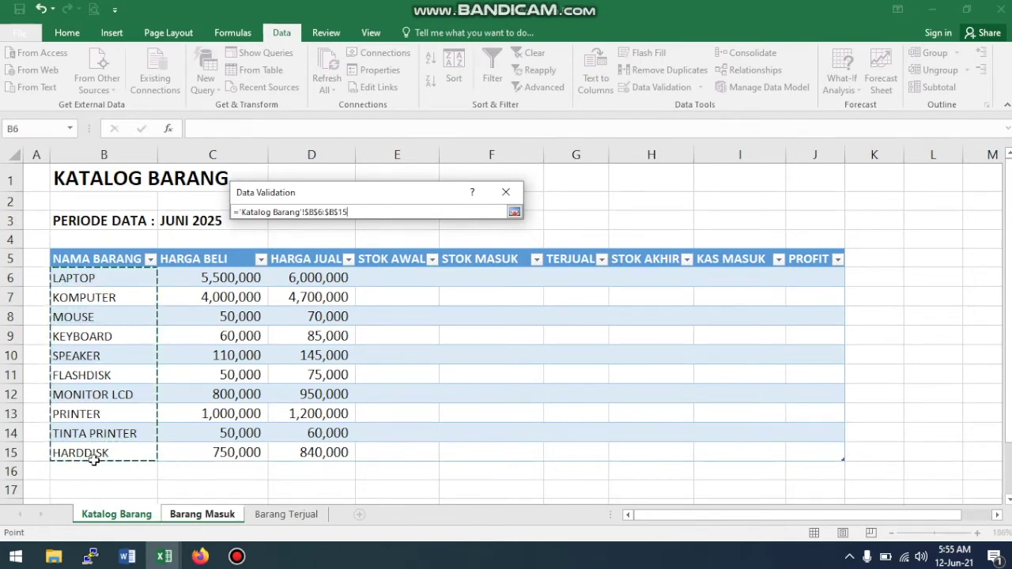
left_click(514, 212)
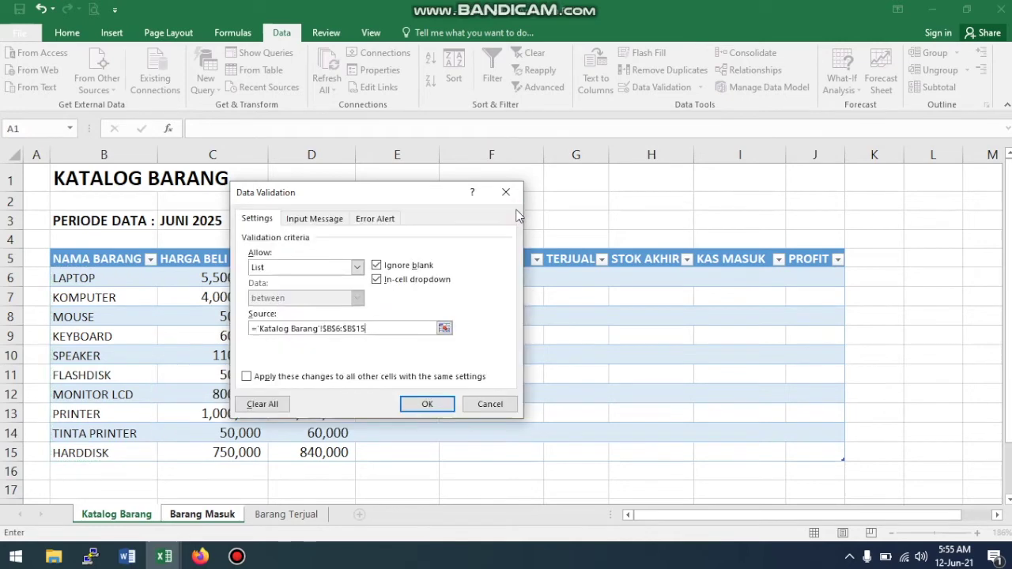
left_click(419, 403)
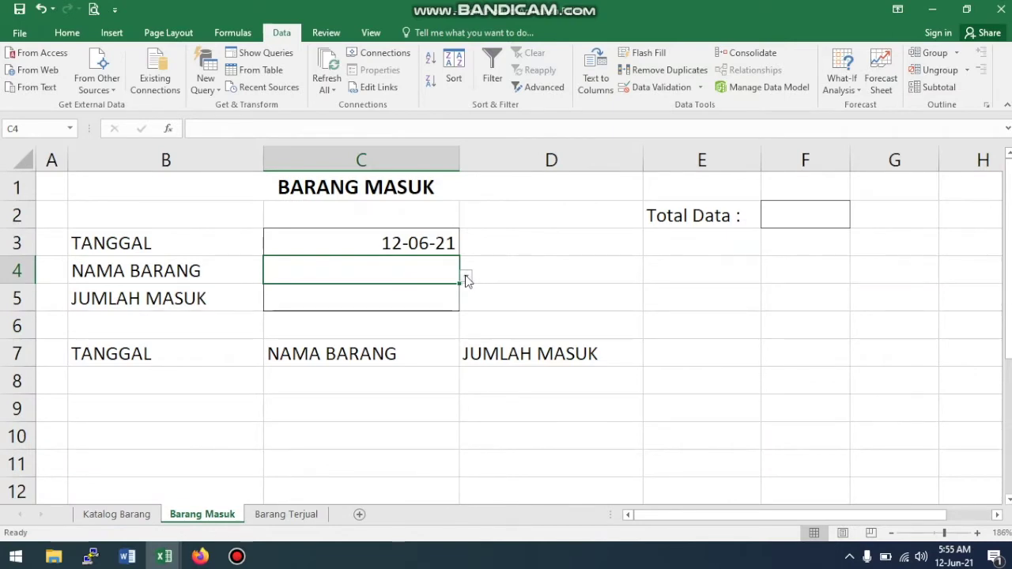
- Pick LAPTOP from the NAMA BARANG dropdown, enter 2 as JUMLAH MASUK, and select headings B7:D8
left_click(466, 276)
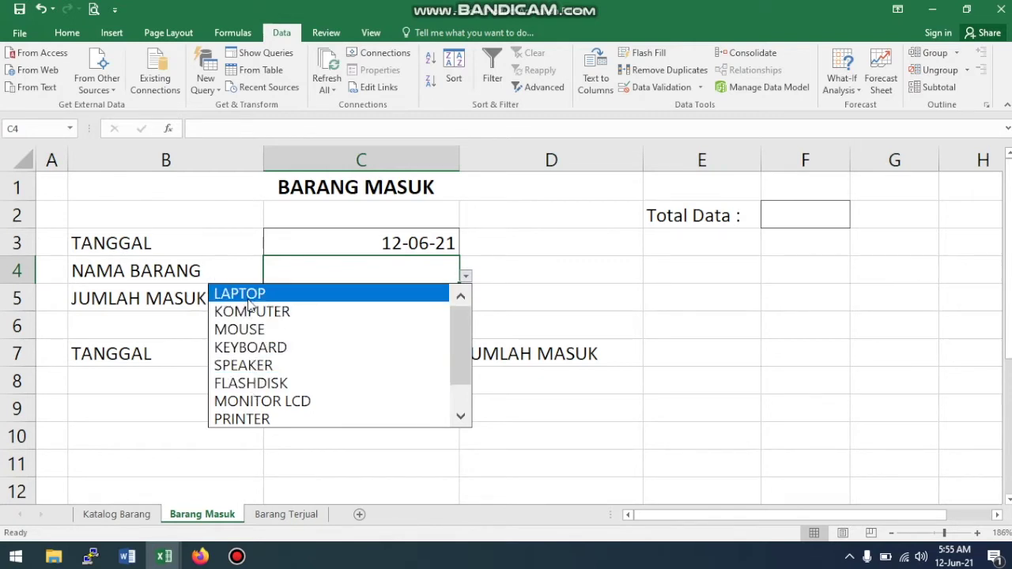
left_click(244, 297)
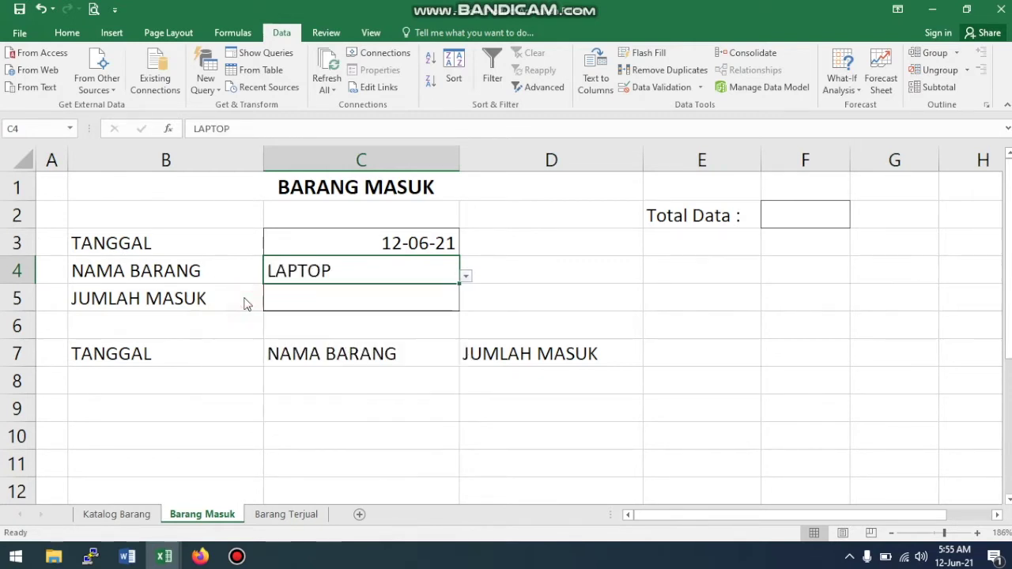
left_click(286, 301)
type("2")
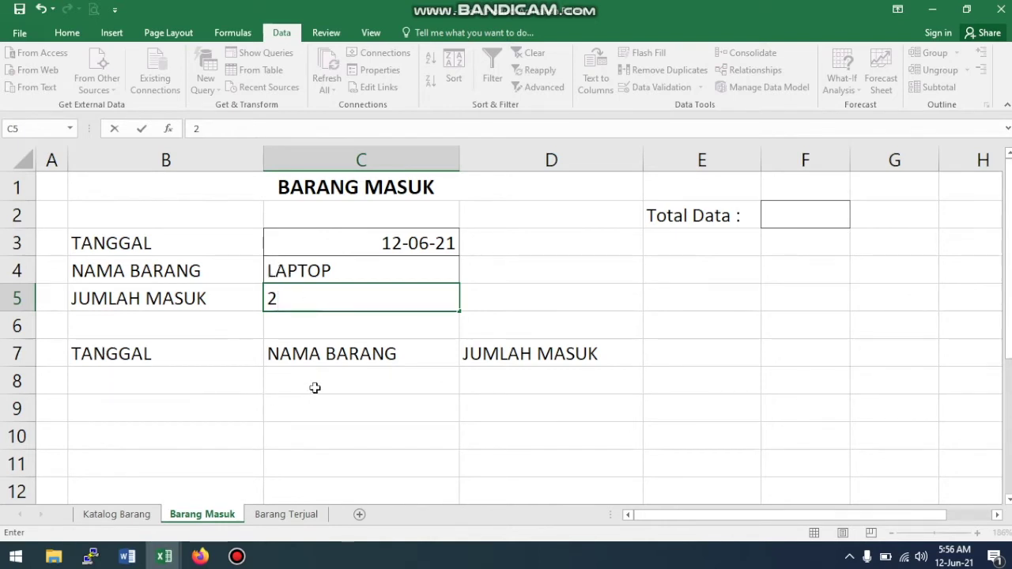
key("Return")
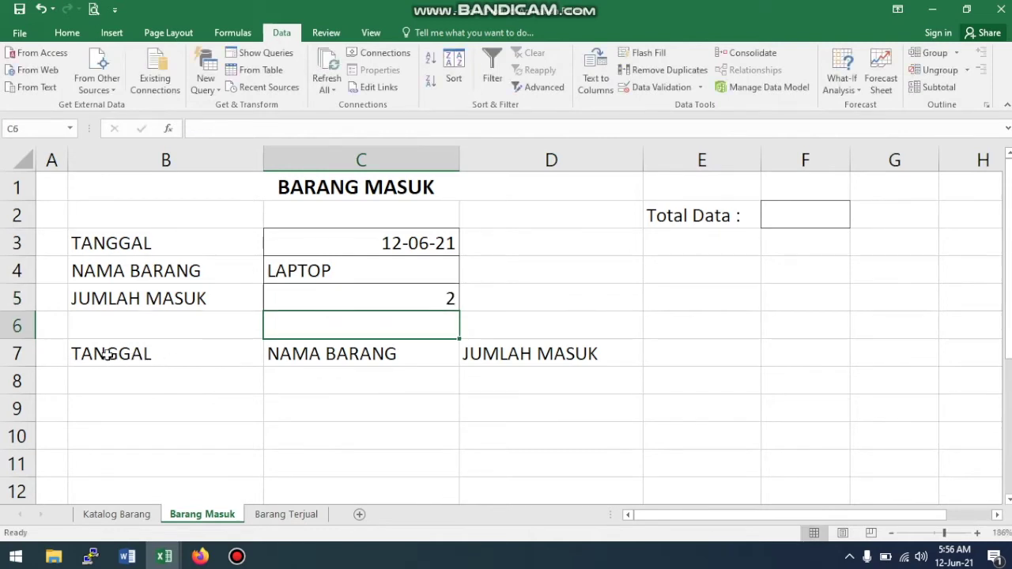
left_click_drag(109, 355, 540, 371)
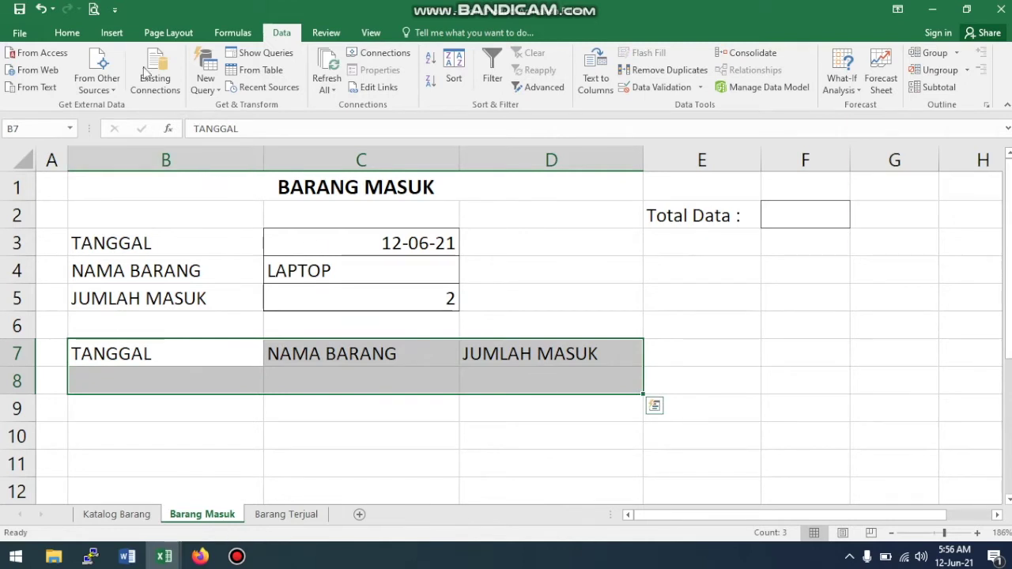
left_click(112, 32)
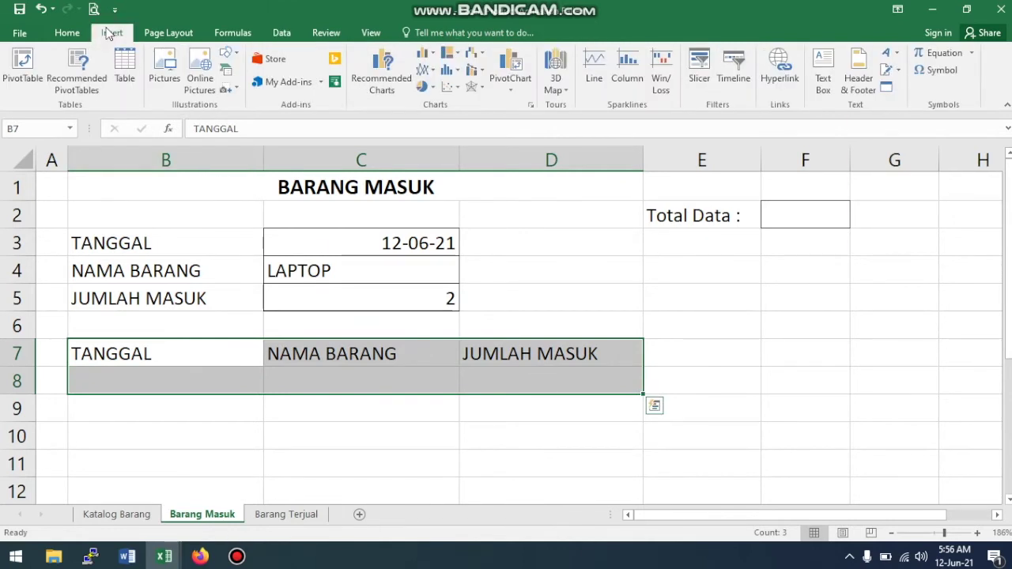
- Make B7:D8 into table Table2 with a header row, then start saving the workbook
left_click(125, 71)
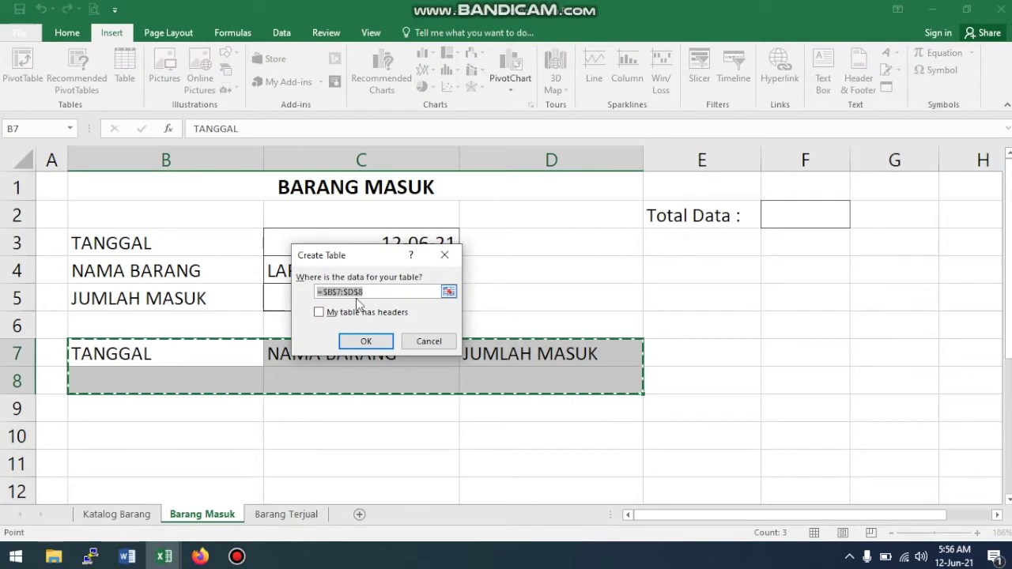
left_click(318, 313)
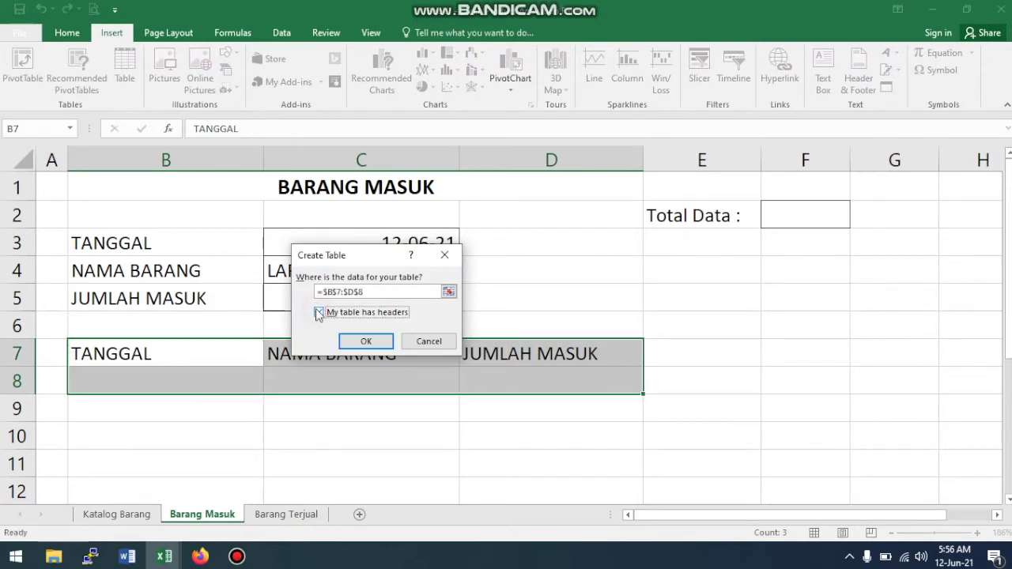
left_click(366, 340)
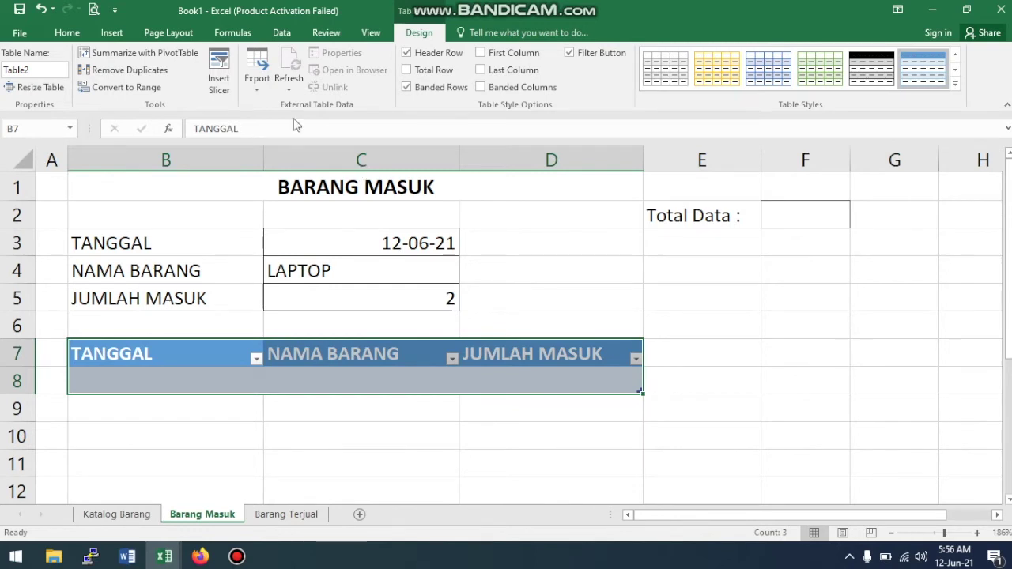
left_click(19, 11)
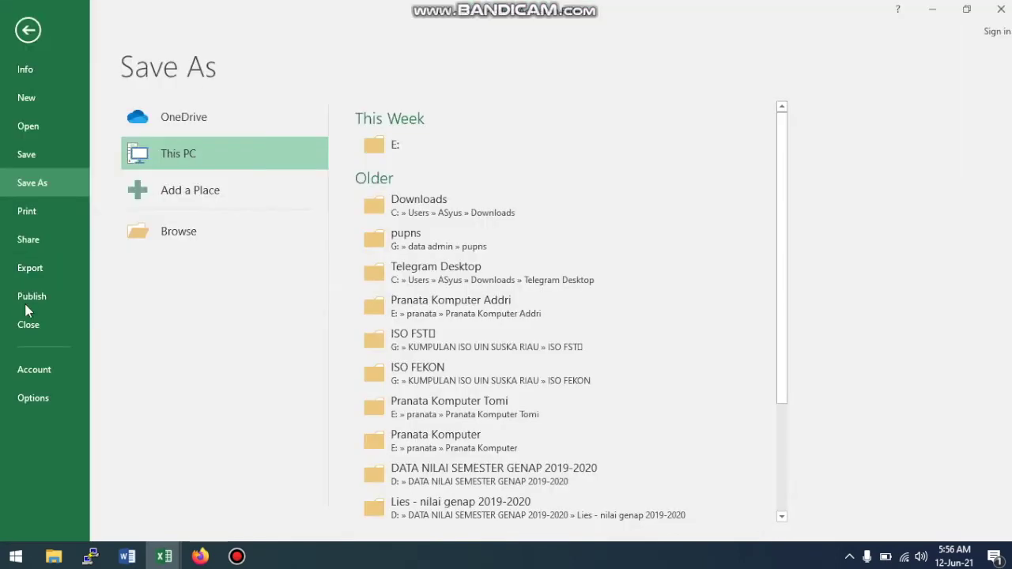
- Tick Developer under Customize Ribbon in Excel Options and apply it
left_click(39, 400)
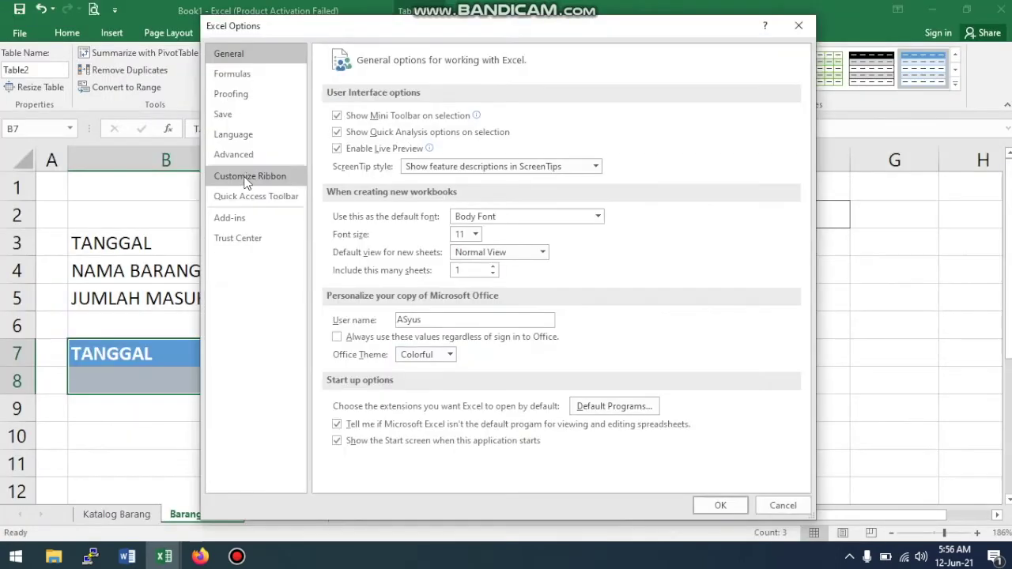
left_click(247, 177)
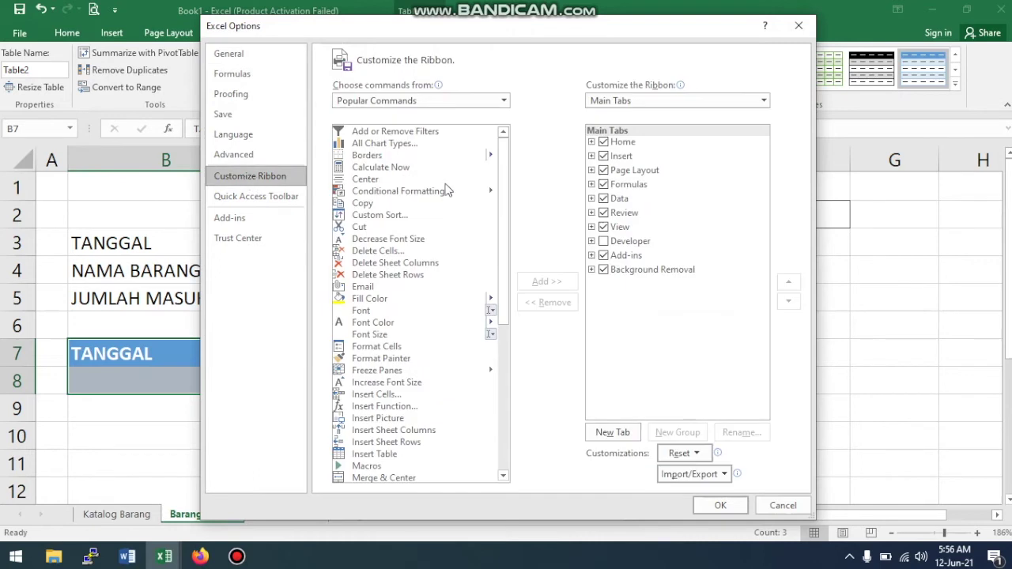
left_click(602, 242)
left_click(602, 241)
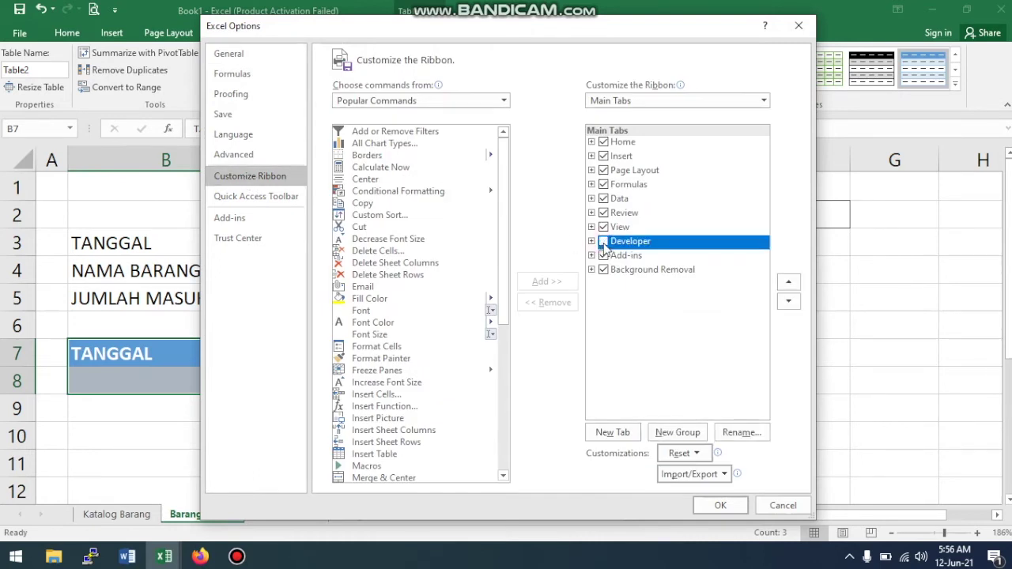
left_click(603, 242)
left_click(721, 502)
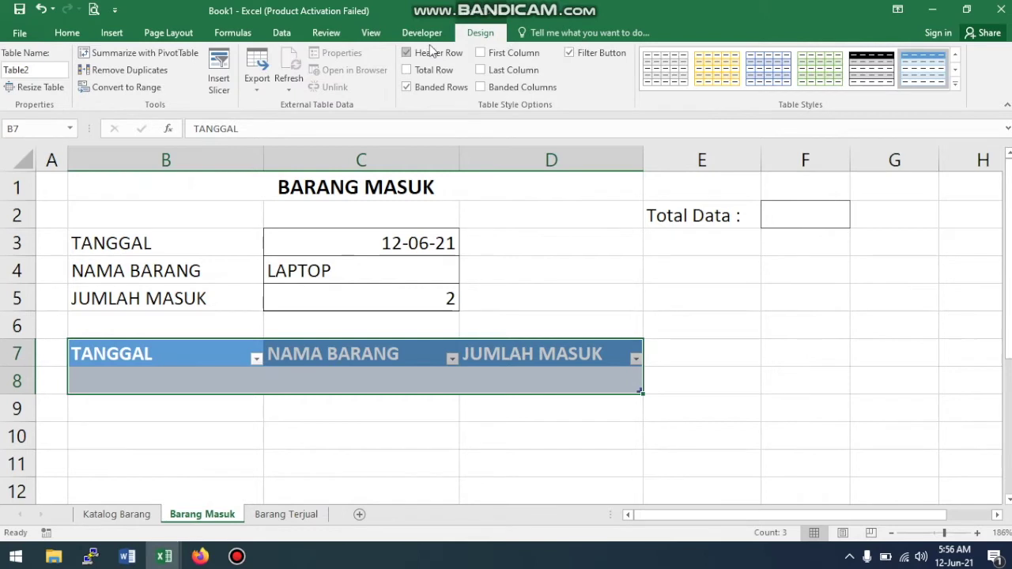
- On the Developer tab, select D3 and open the insertable form controls list
left_click(425, 34)
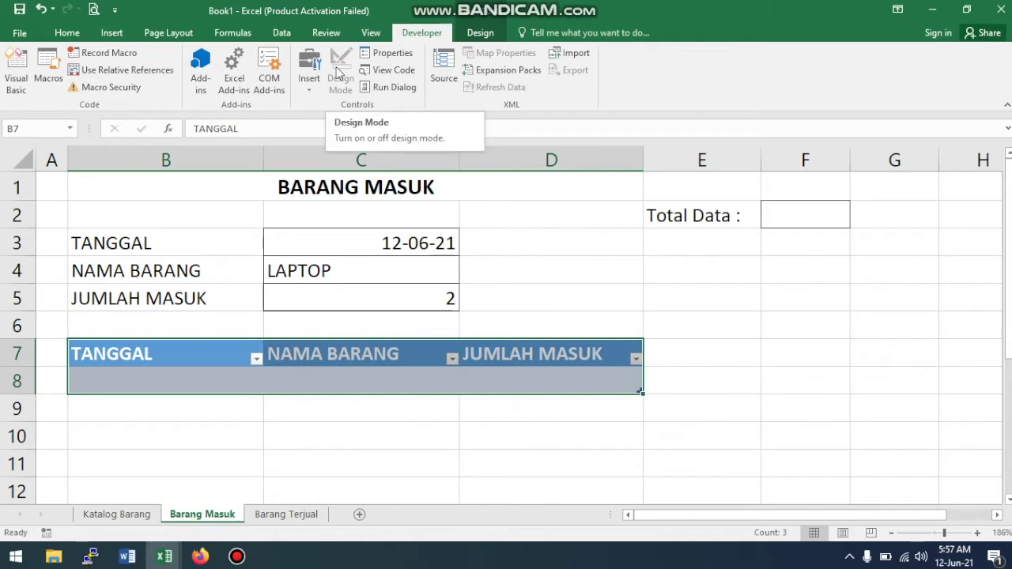
left_click(551, 243)
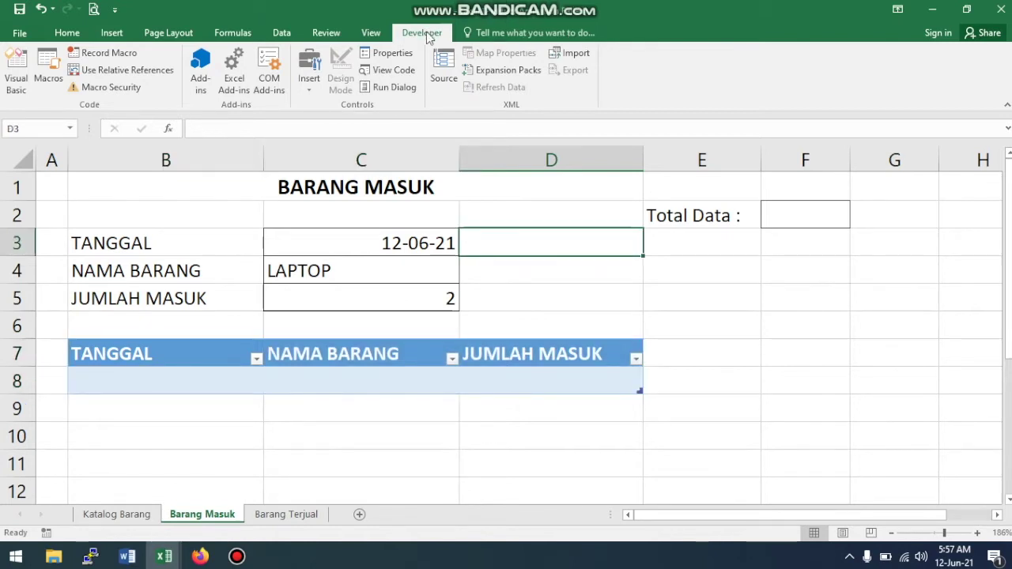
left_click(308, 94)
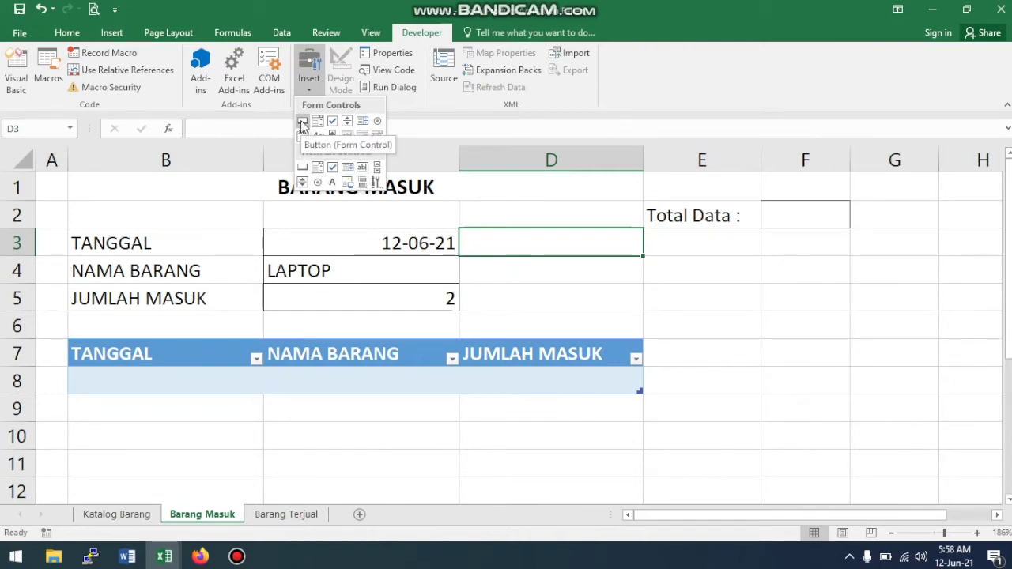
- Draw a Button form control beside C4:C5 and name its macro Button_Masuk
left_click(301, 122)
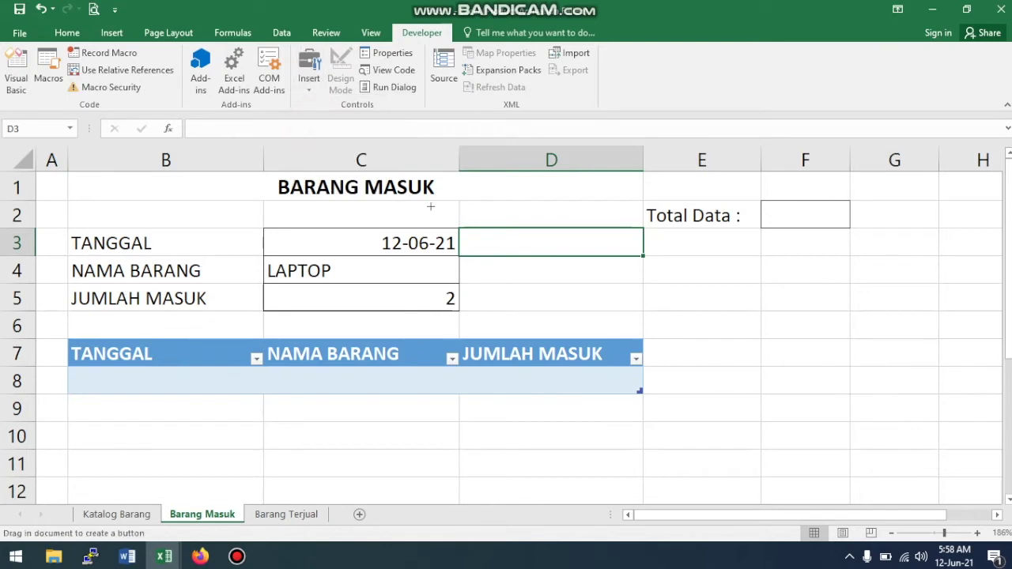
mouse_move(475, 265)
left_mouse_down()
mouse_move(621, 287)
mouse_move(638, 312)
left_mouse_up()
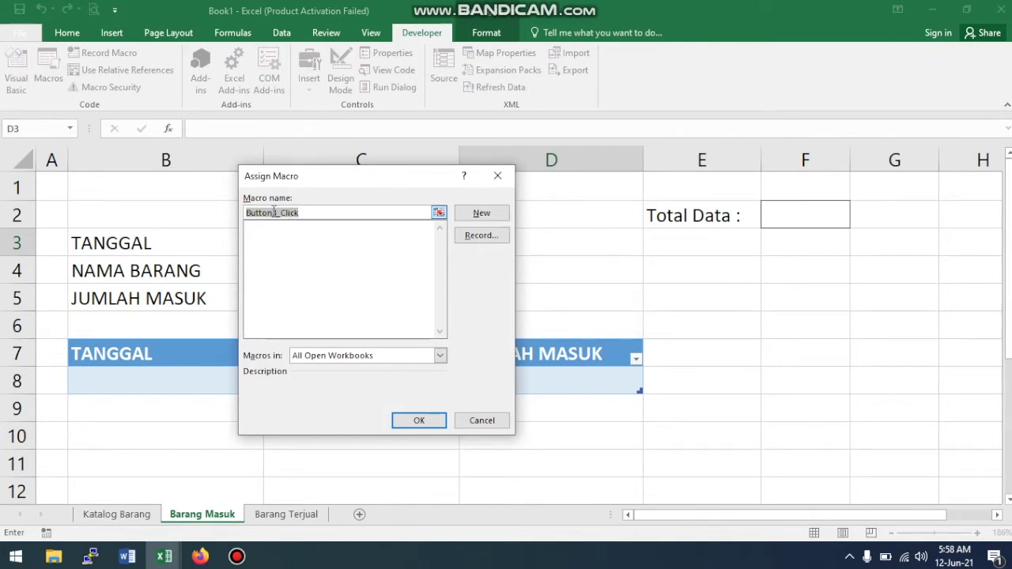
type("Button")
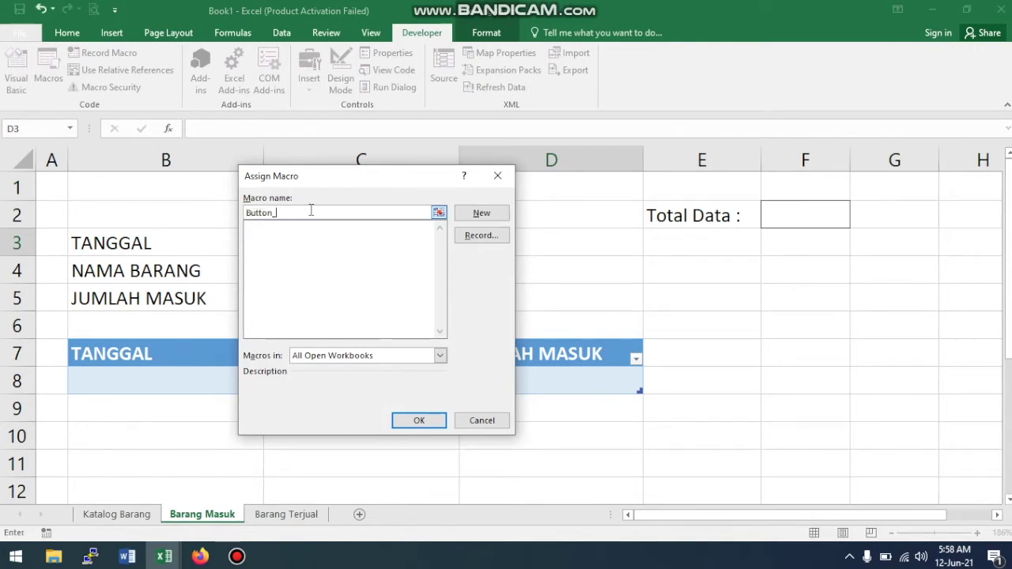
key("BackSpace")
- Create Sub Button_Masuk() in the VBA editor, add a blank line, and consult the browser's prepared code
left_click(479, 214)
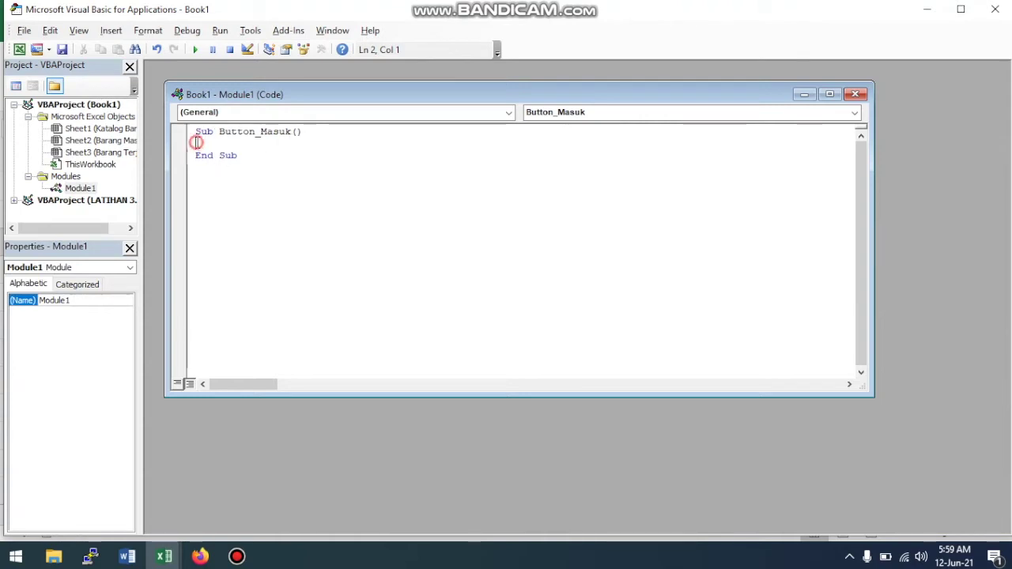
key("Return")
key("Return")
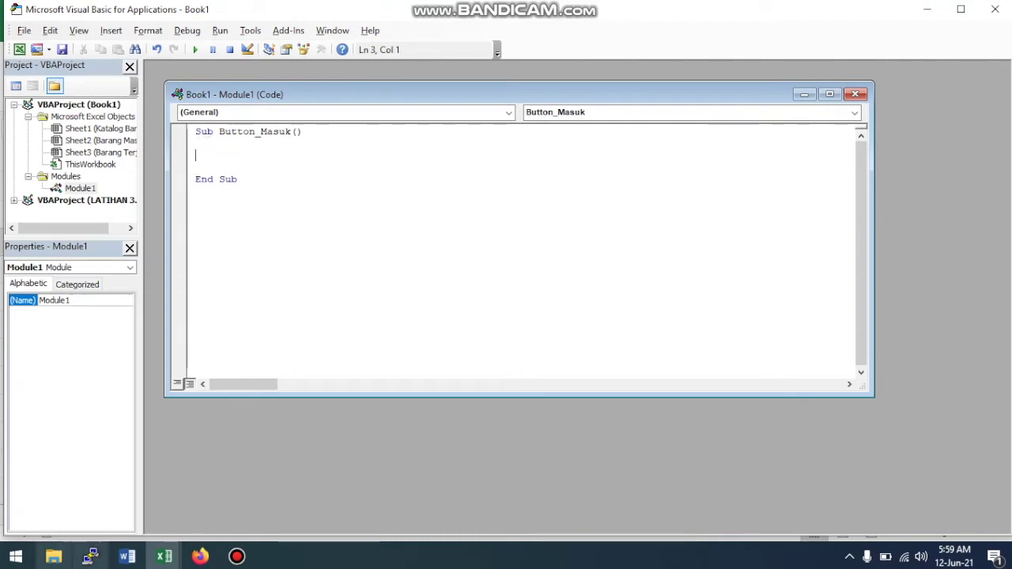
left_click(193, 560)
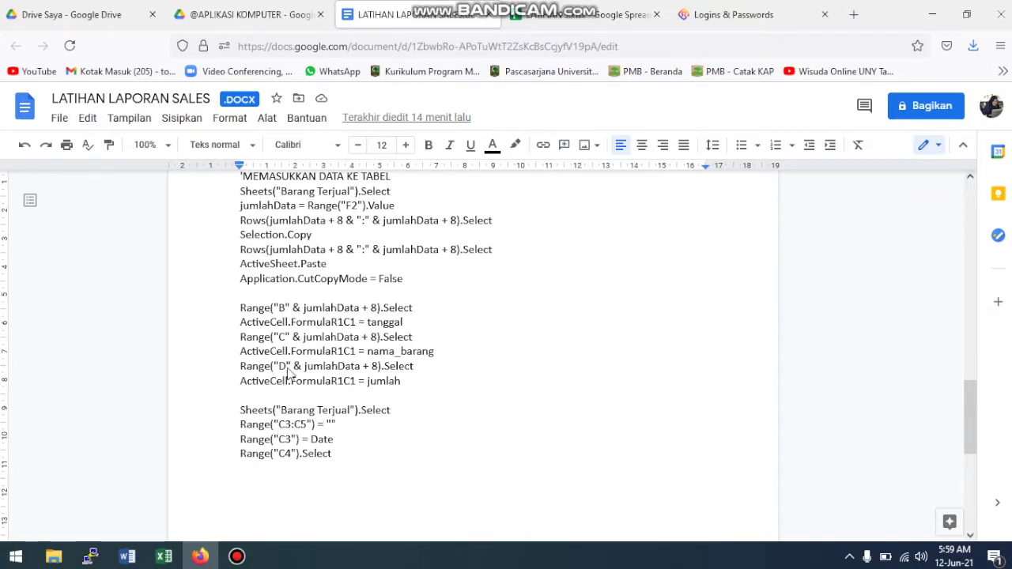
mouse_move(163, 557)
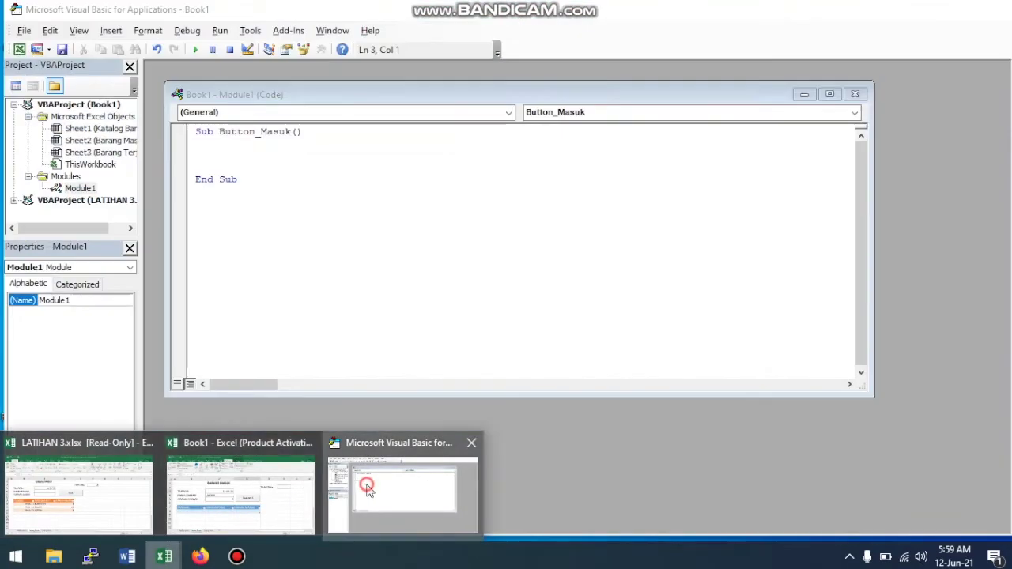
left_click(366, 481)
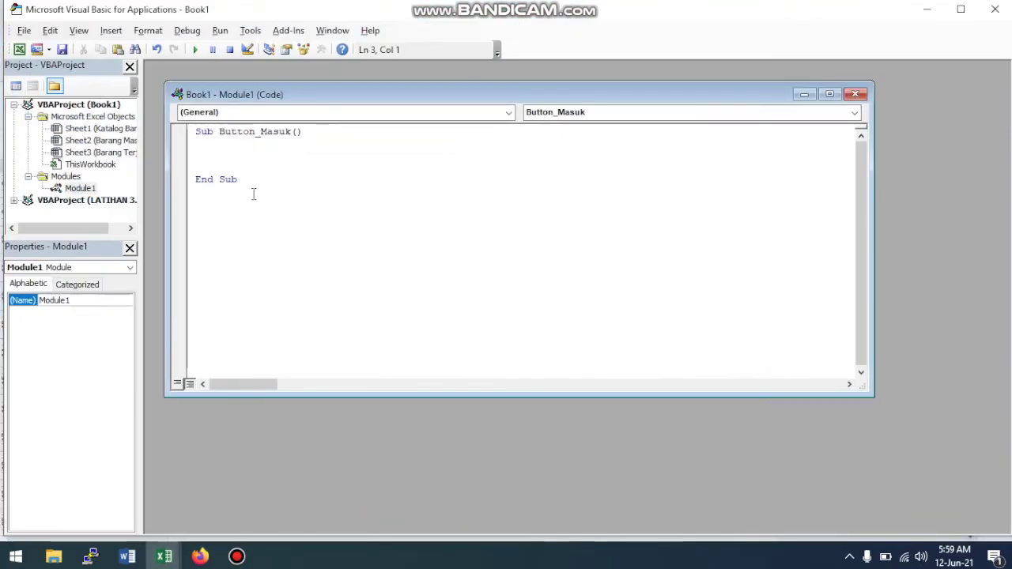
- Paste the prepared code into Sub Button_Masuk and check its 'Barang Masuk' sheet references on lines 6 and 14
key("ctrl+v")
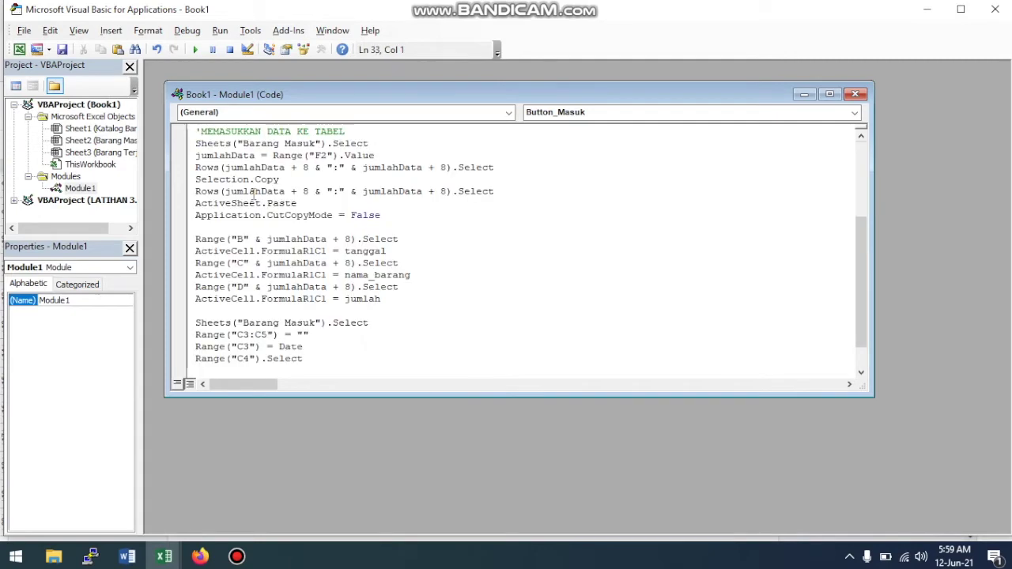
scroll(254, 195, "up", 4)
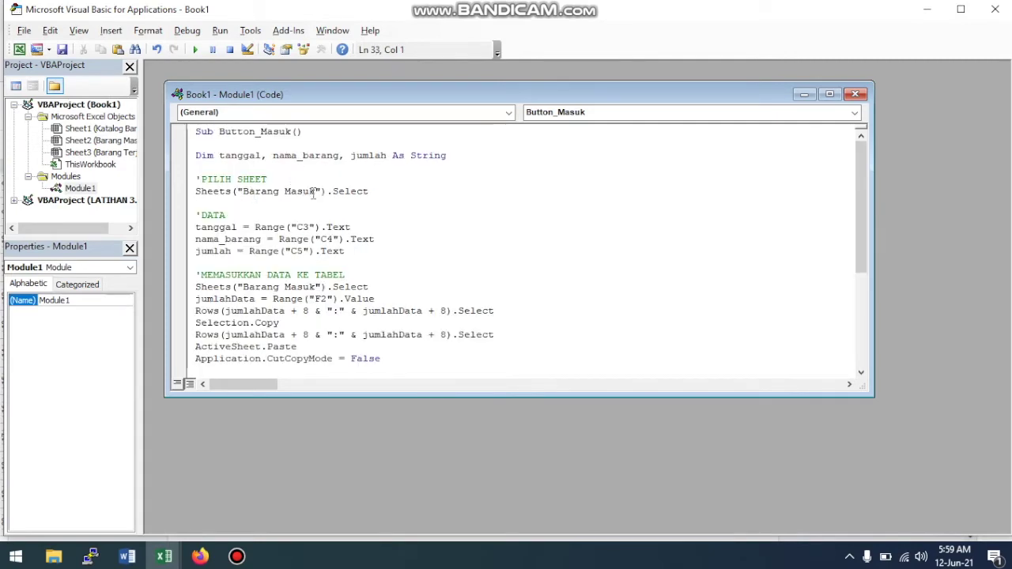
left_click_drag(242, 190, 316, 191)
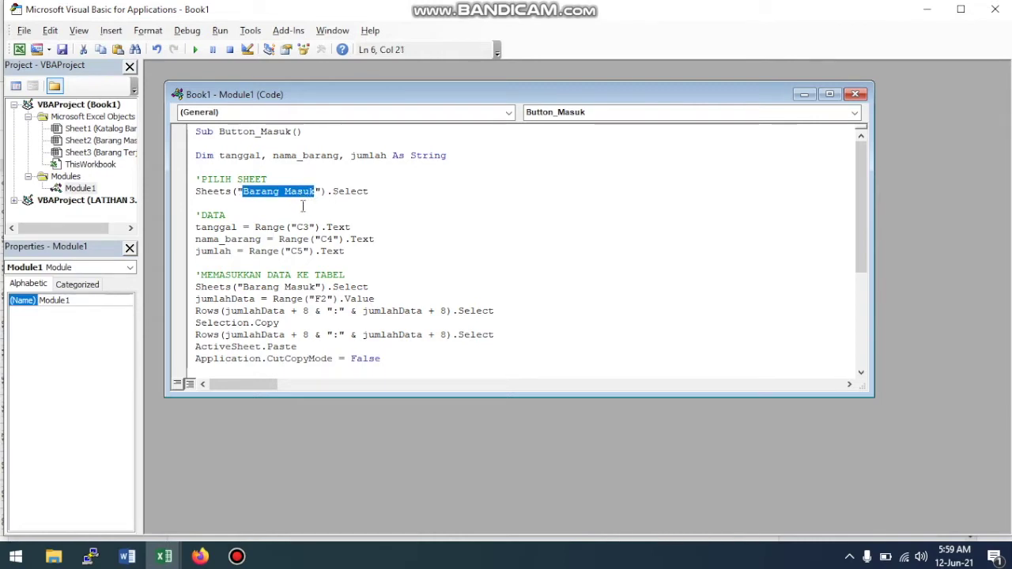
left_click(301, 286)
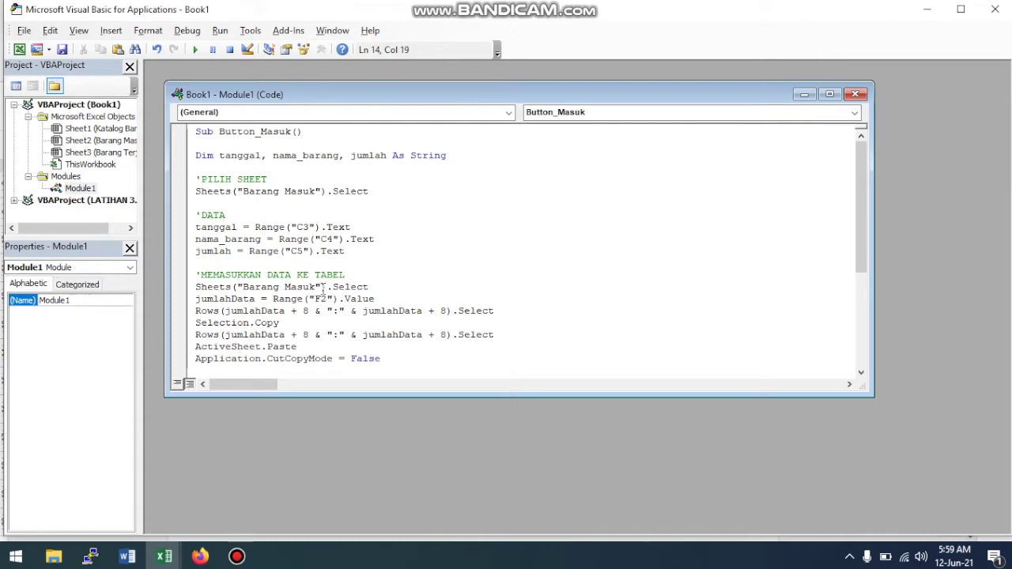
left_click_drag(242, 192, 318, 196)
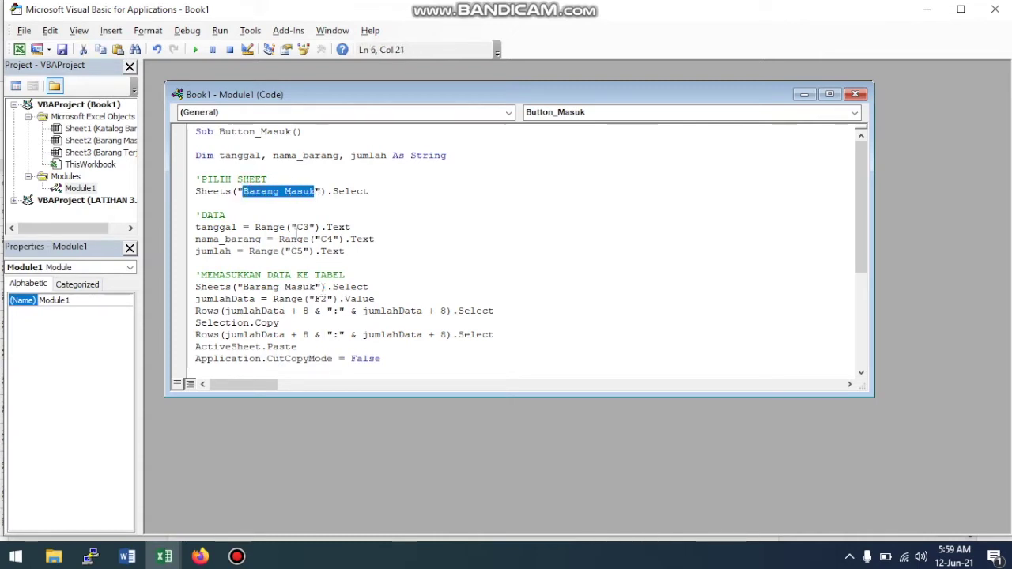
left_click(243, 288)
left_click_drag(244, 288, 321, 287)
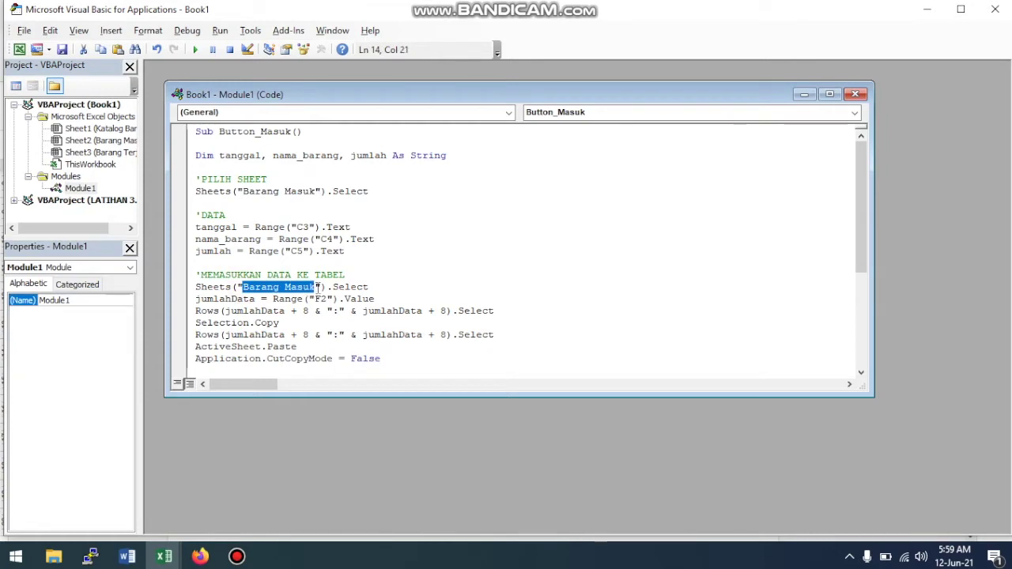
left_click_drag(865, 247, 859, 350)
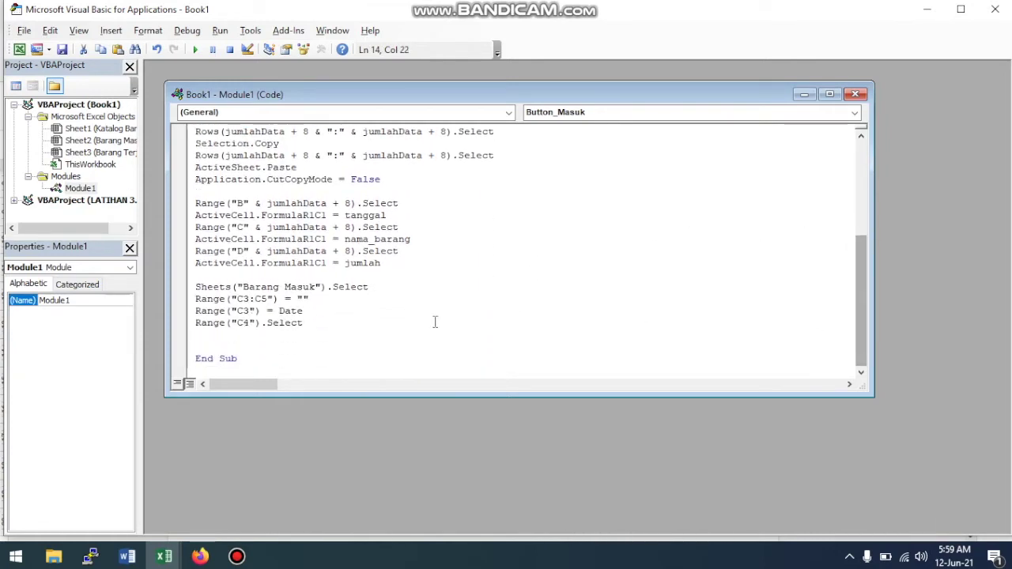
left_click_drag(245, 286, 332, 287)
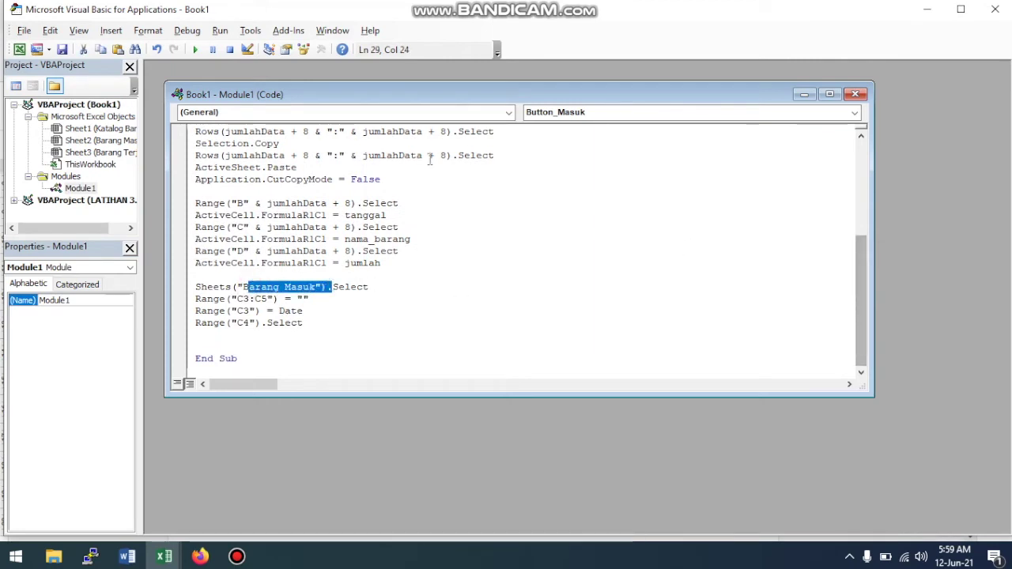
left_click(24, 30)
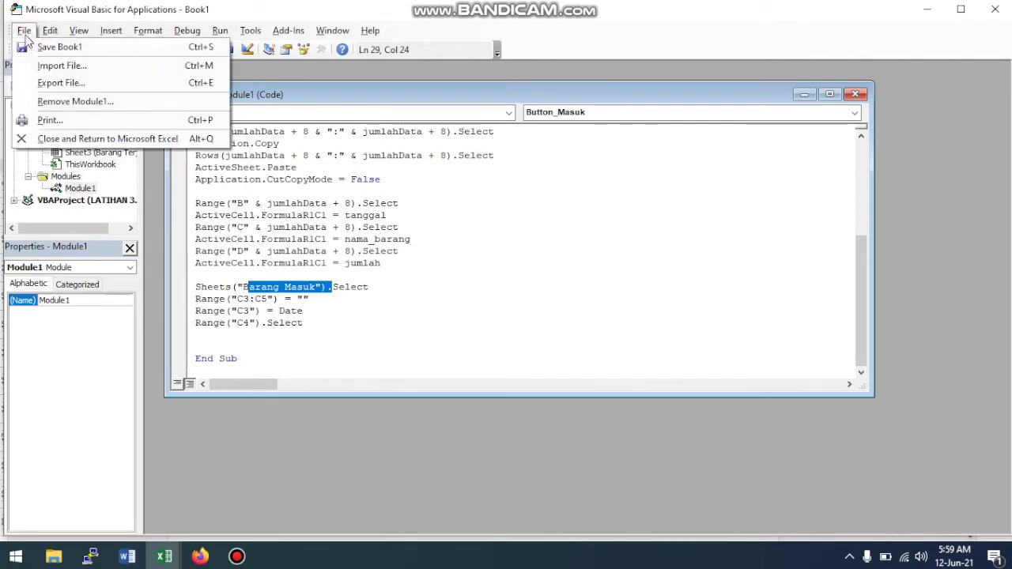
- Back in the workbook, change the macro button's caption to 'Simpan Data'
left_click(49, 140)
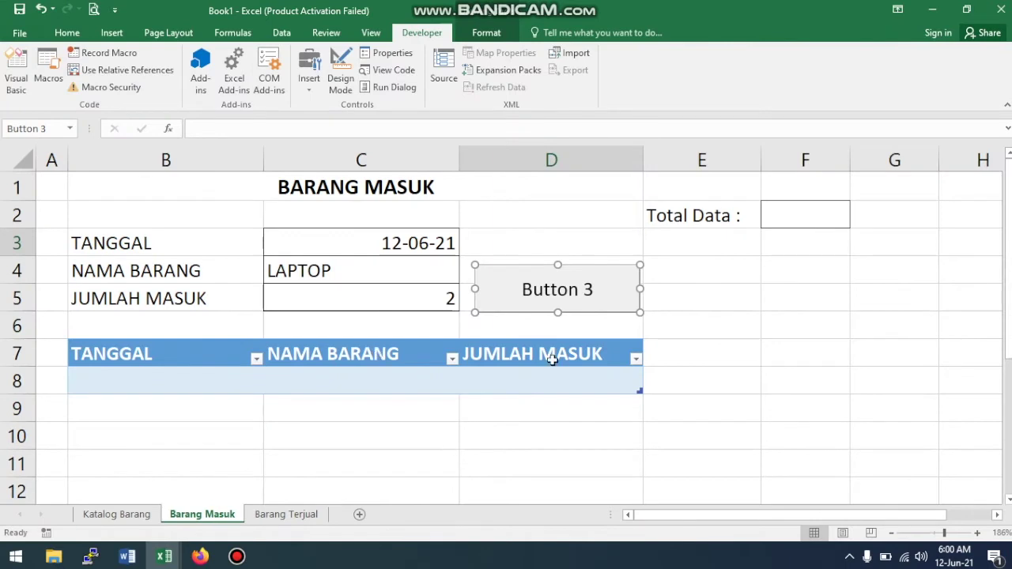
left_click(591, 290)
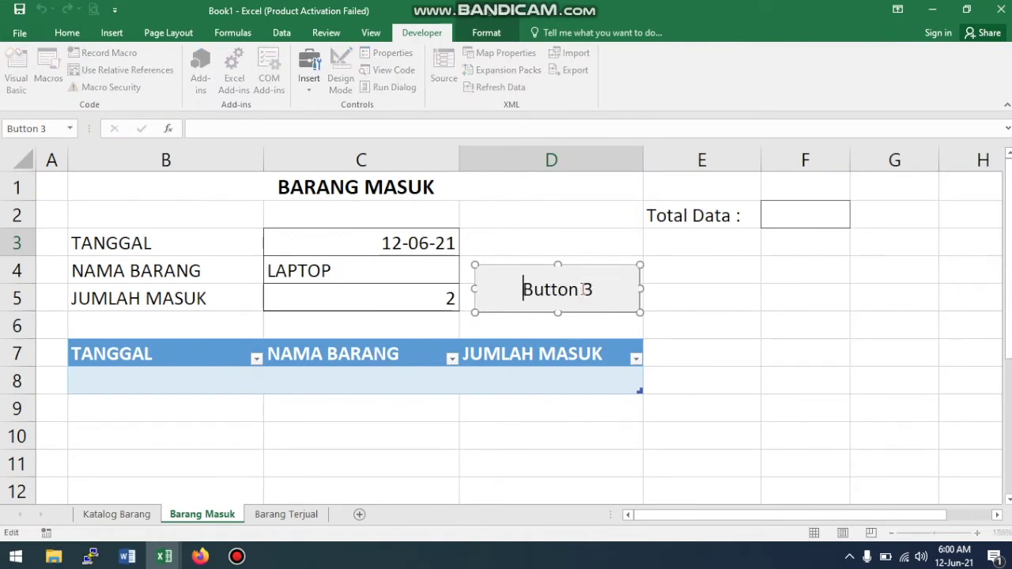
key("End")
key("BackSpace")
key("BackSpace")
key("BackSpace")
key("BackSpace")
key("BackSpace")
key("BackSpace")
key("BackSpace")
key("BackSpace")
type("Simpan Data")
left_click(669, 304)
- Run the Simpan Data macro to add the LAPTOP entry of 2 to Table2
left_click(713, 273)
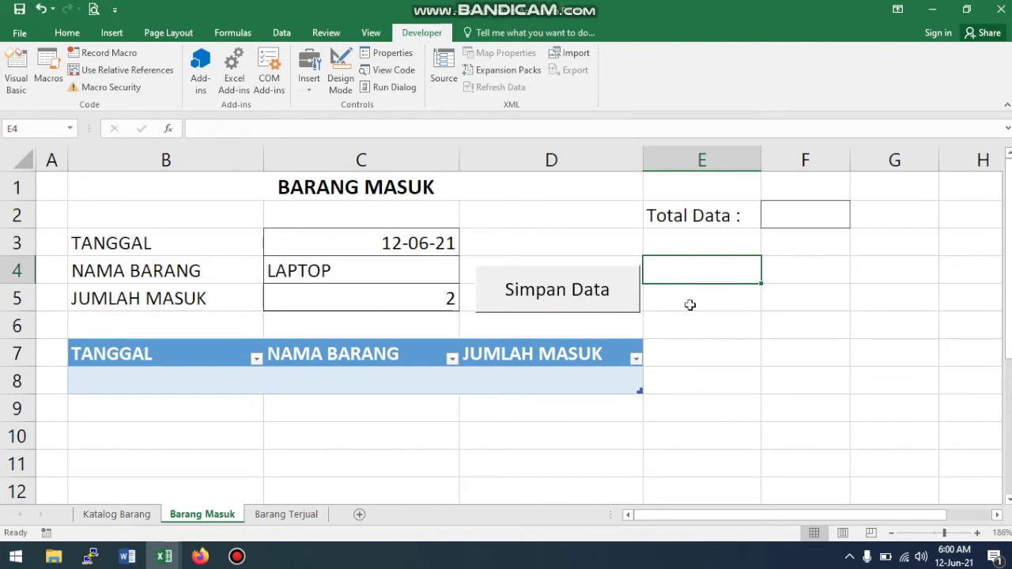
left_click(689, 304)
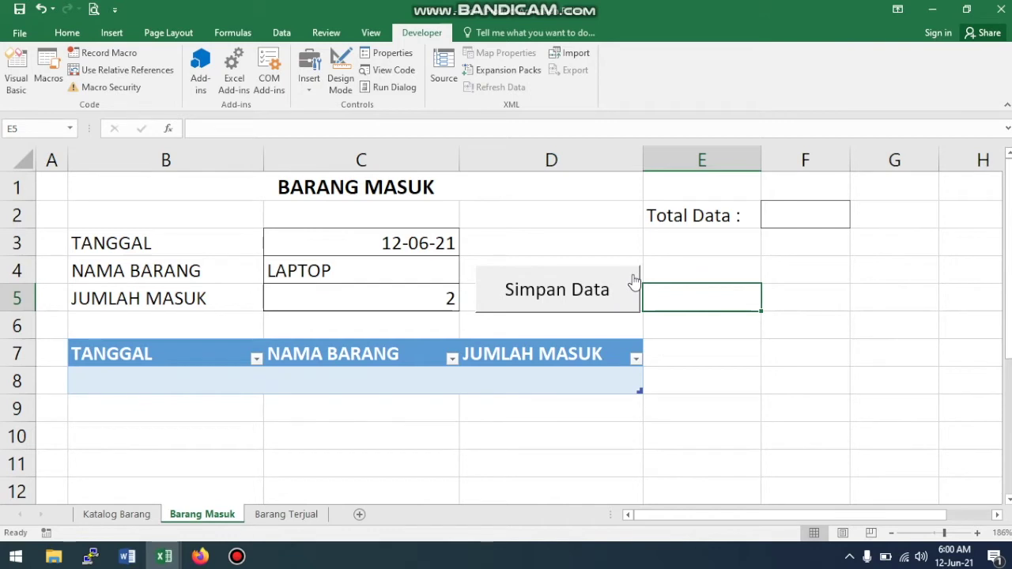
left_click(543, 294)
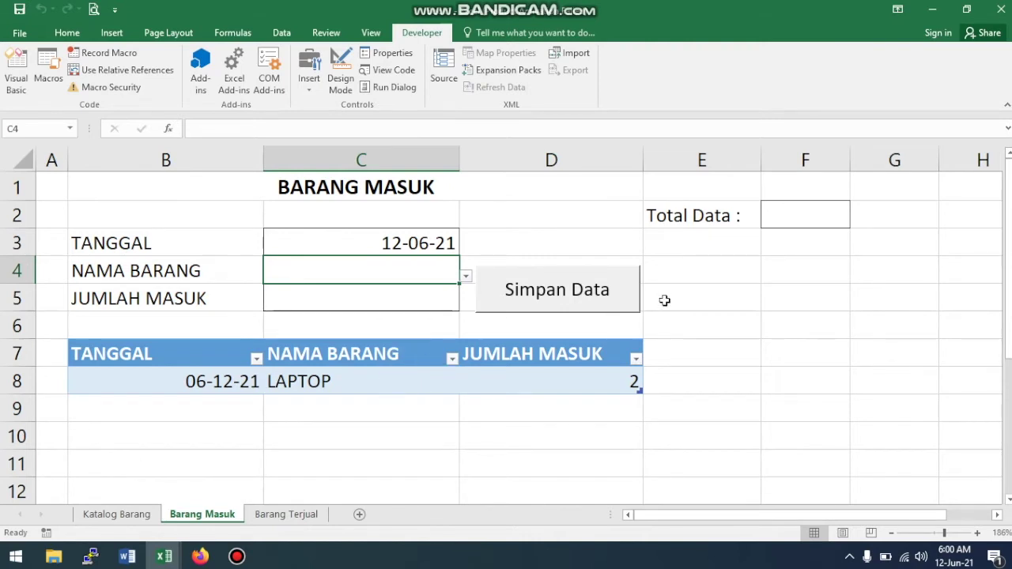
- Enter =COUNT(Table2[JUMLAH MASUK]) in F2 so Total Data shows 1
left_click(792, 215)
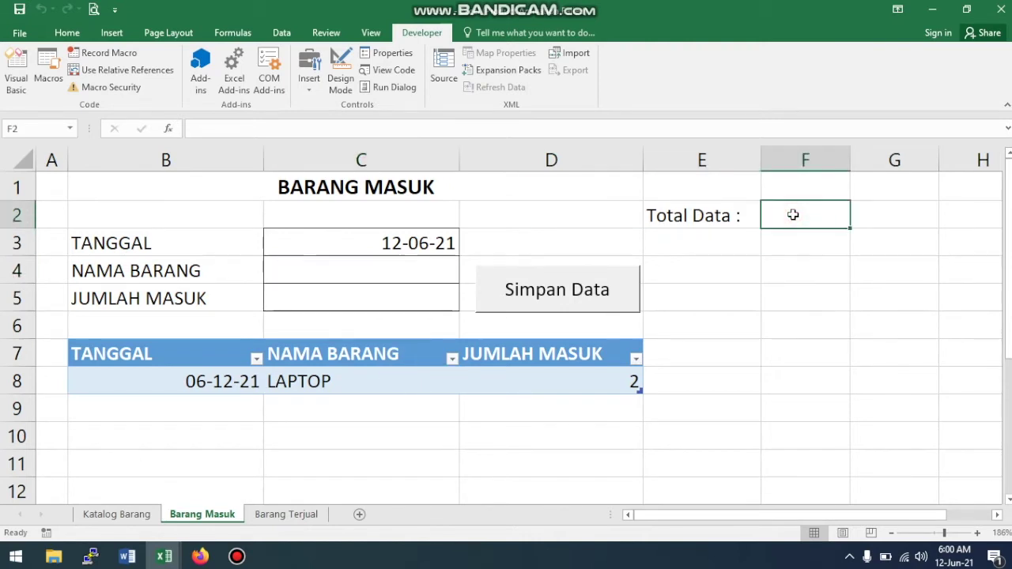
type("=")
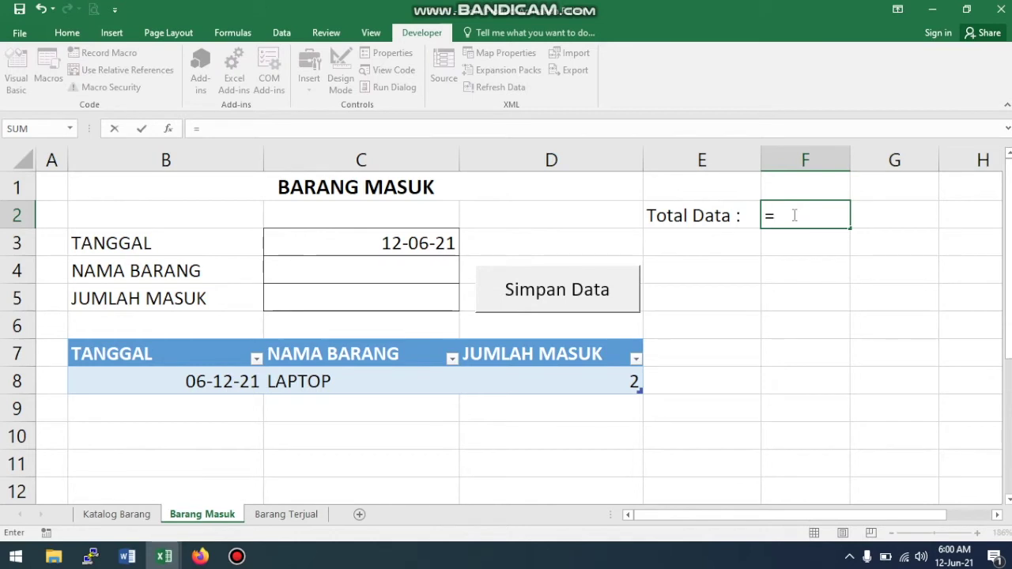
type("co")
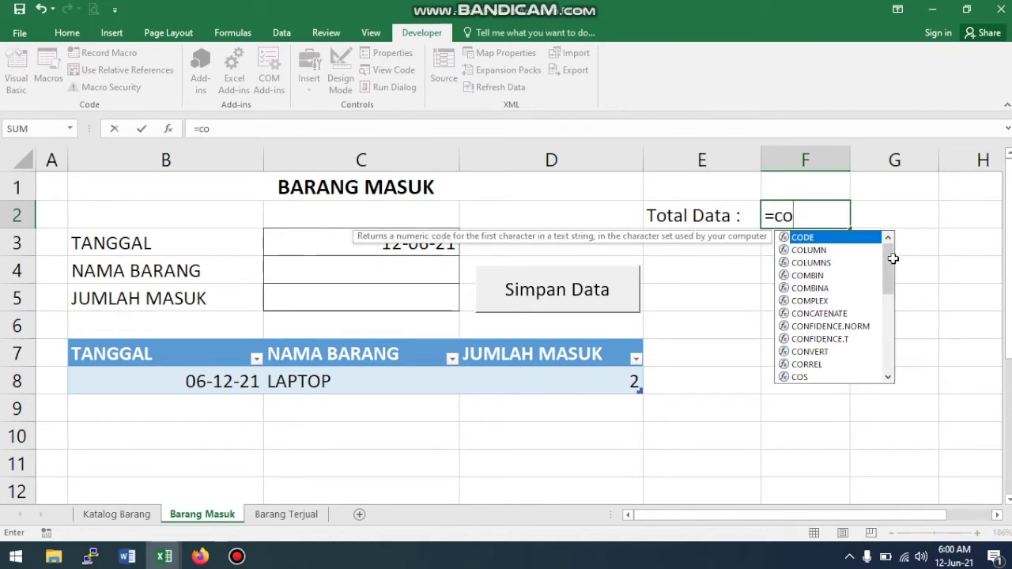
key("Tab")
key("BackSpace")
key("BackSpace")
key("BackSpace")
key("BackSpace")
key("BackSpace")
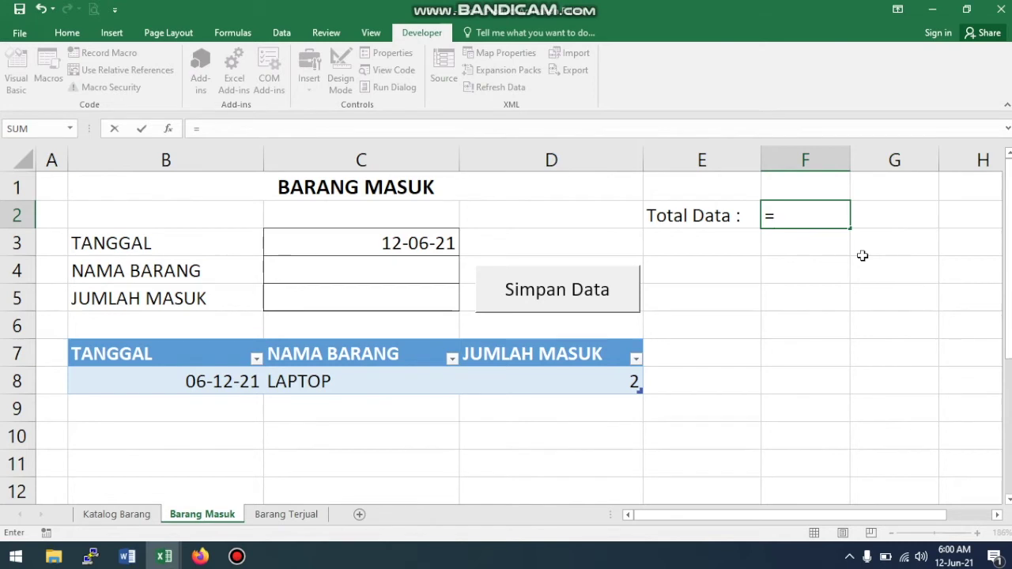
type("coun")
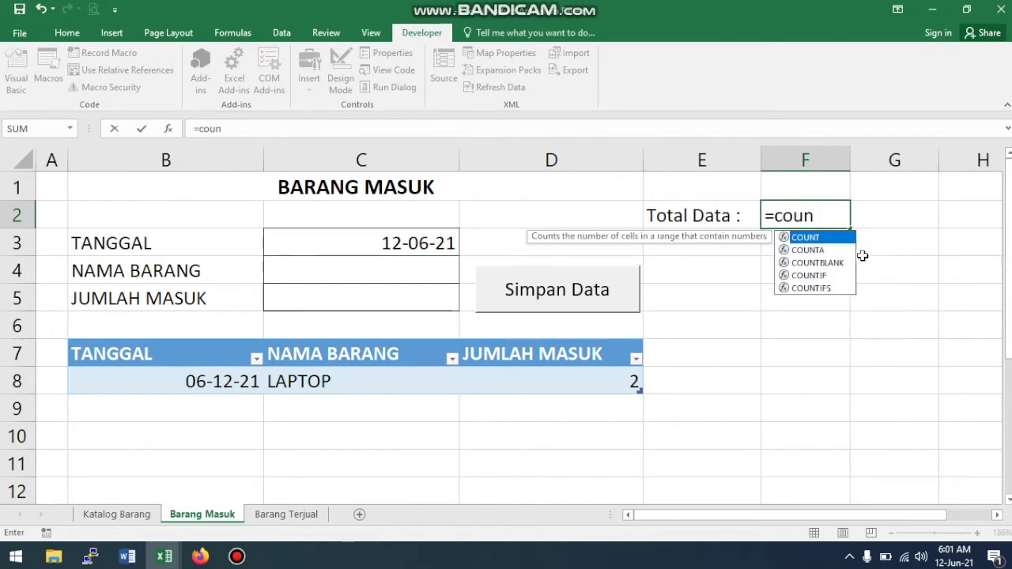
key("Tab")
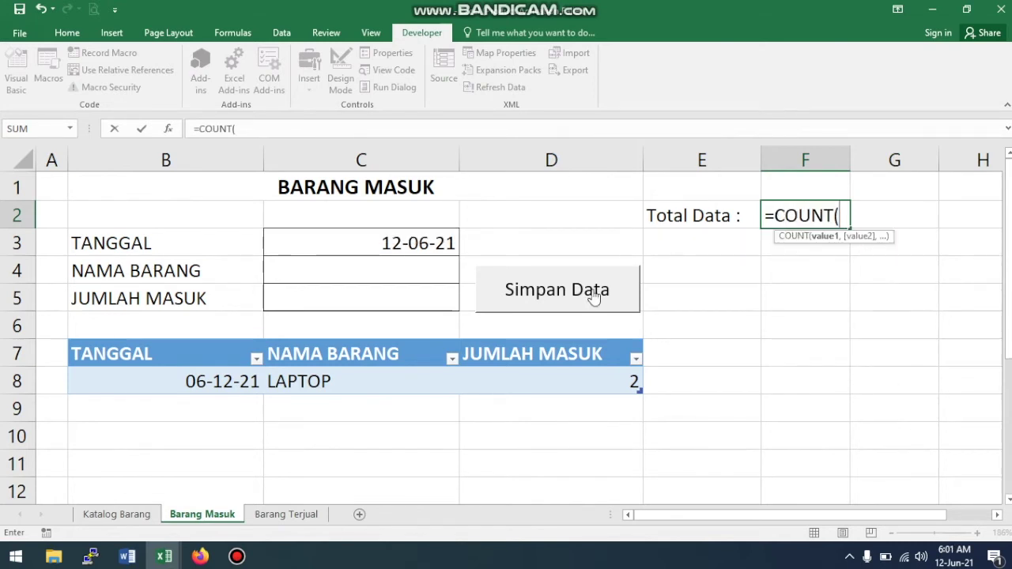
left_click(549, 380)
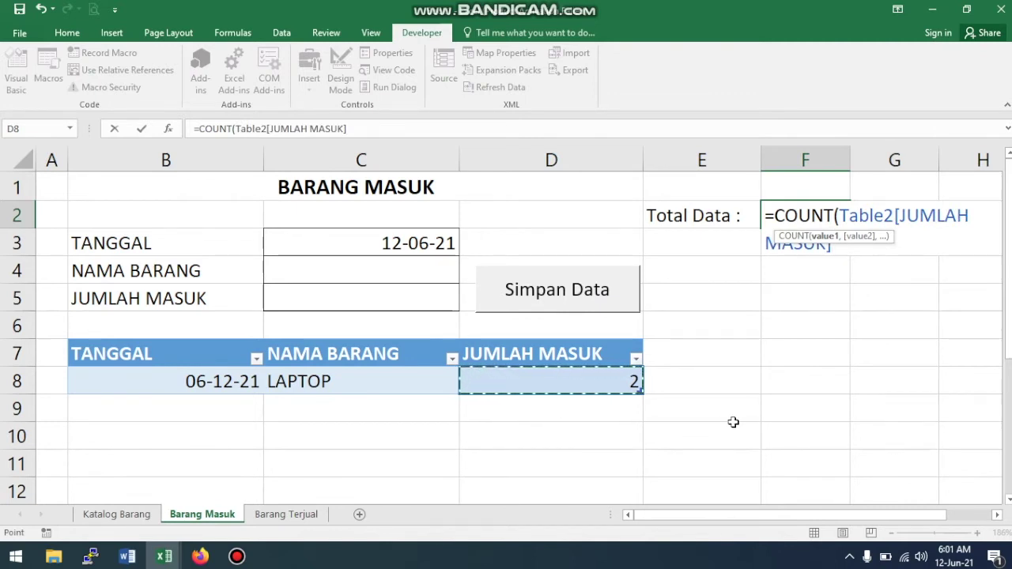
key("Return")
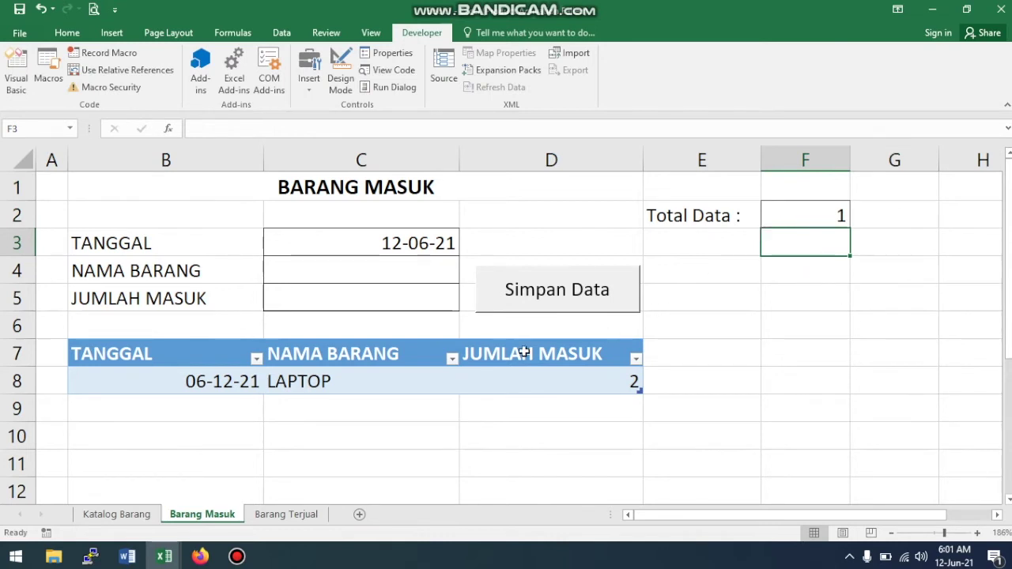
- Log KOMPUTER with quantity 10 via the Simpan Data button
left_click(370, 267)
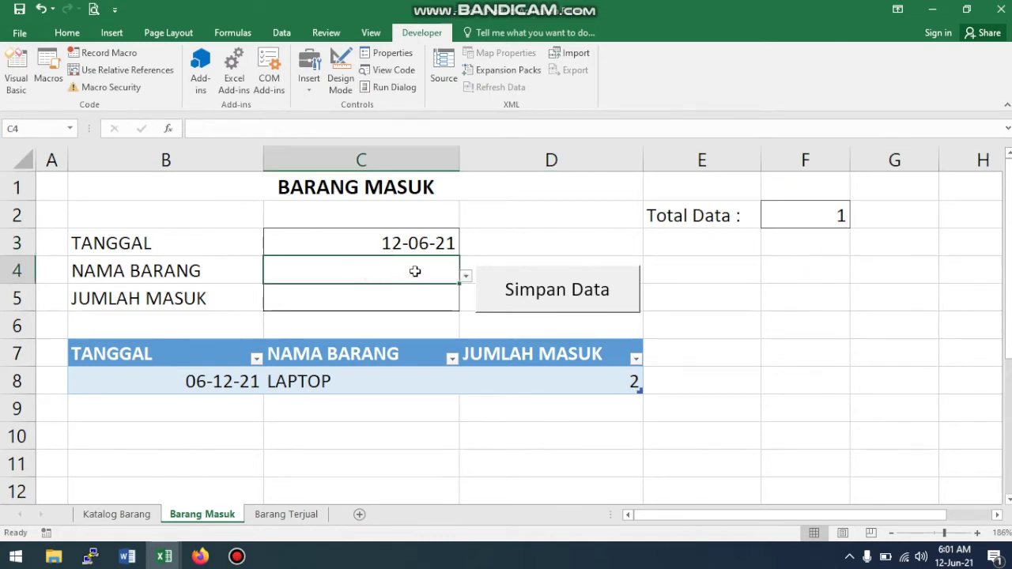
left_click(464, 276)
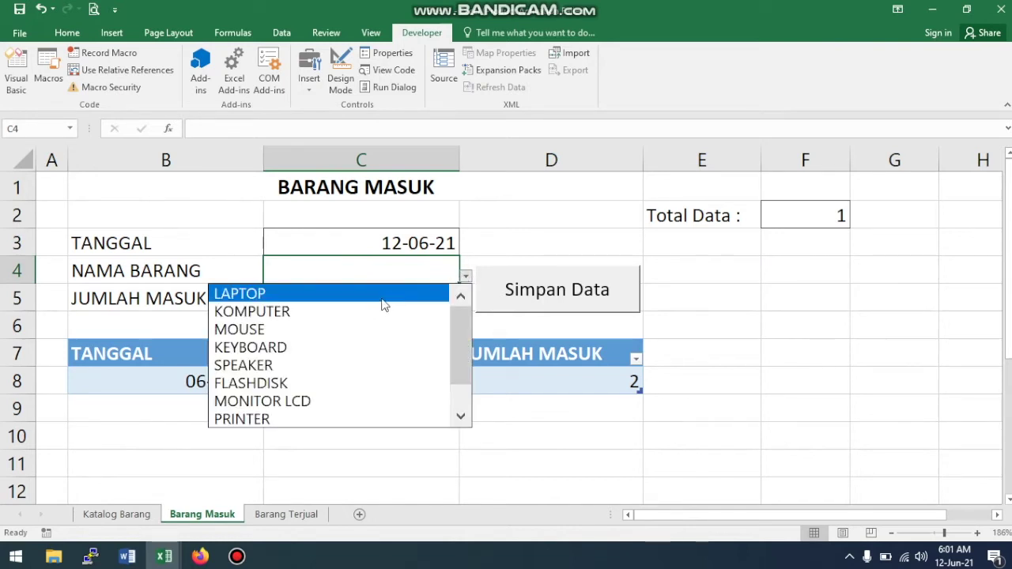
left_click(378, 312)
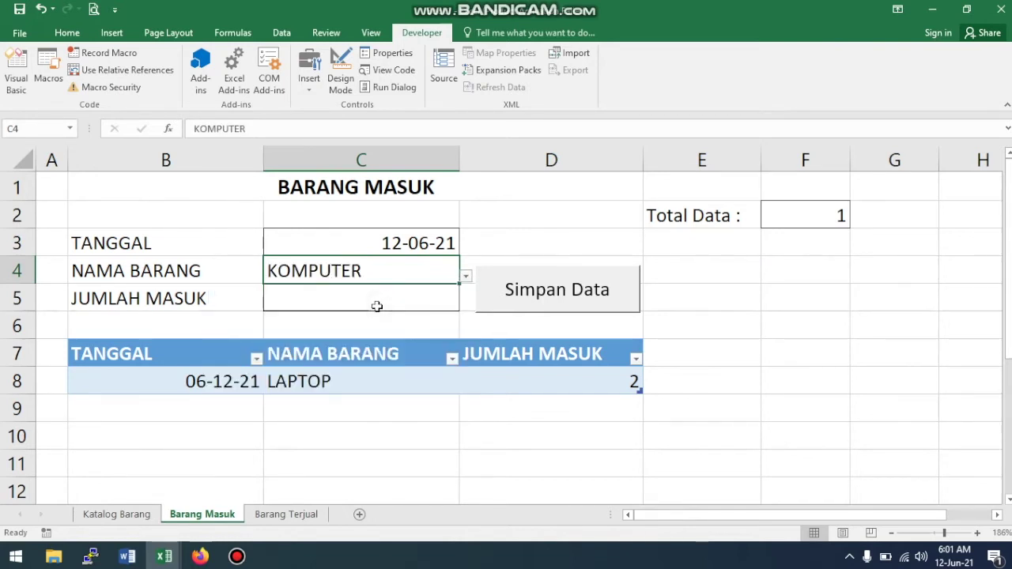
left_click(377, 306)
type("10")
left_click(528, 300)
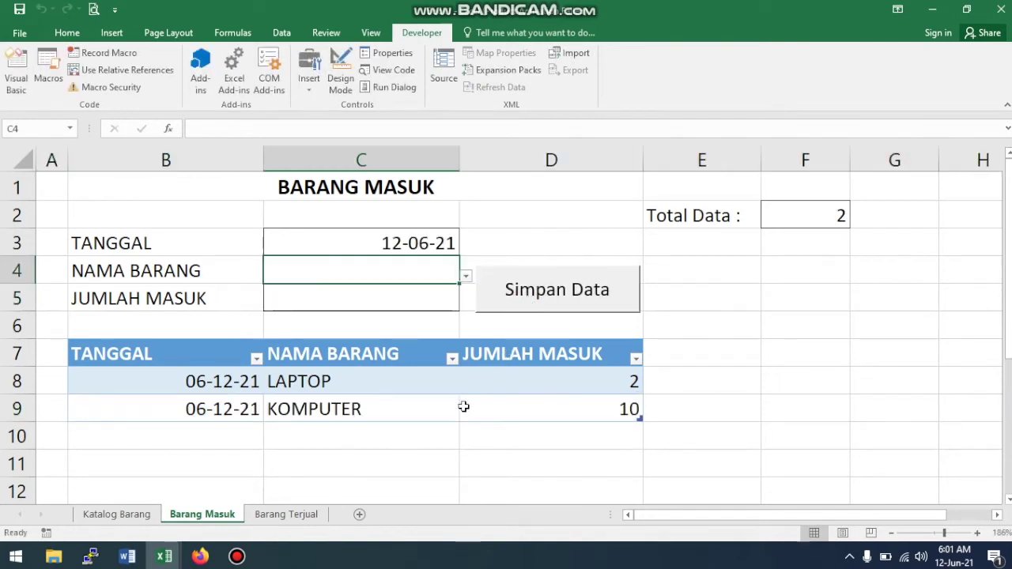
- Log PRINTER with quantity 10 via the Simpan Data button
left_click(466, 277)
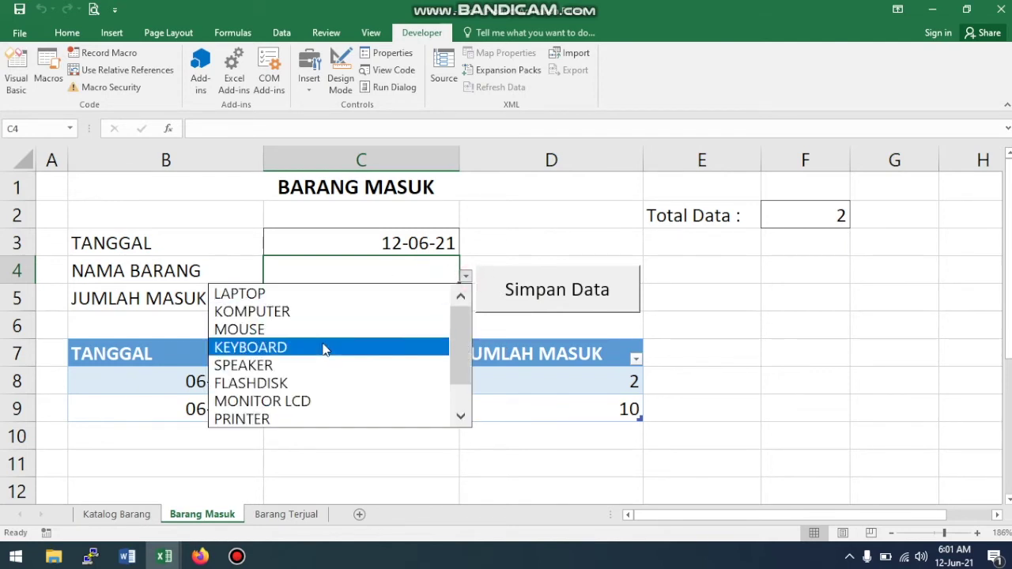
left_click(297, 420)
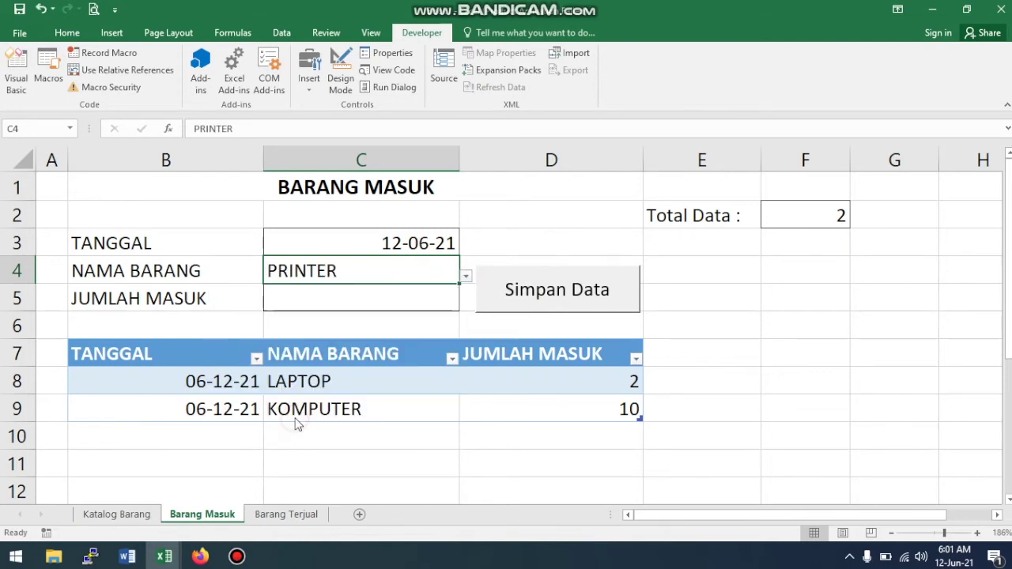
left_click(366, 307)
type("10")
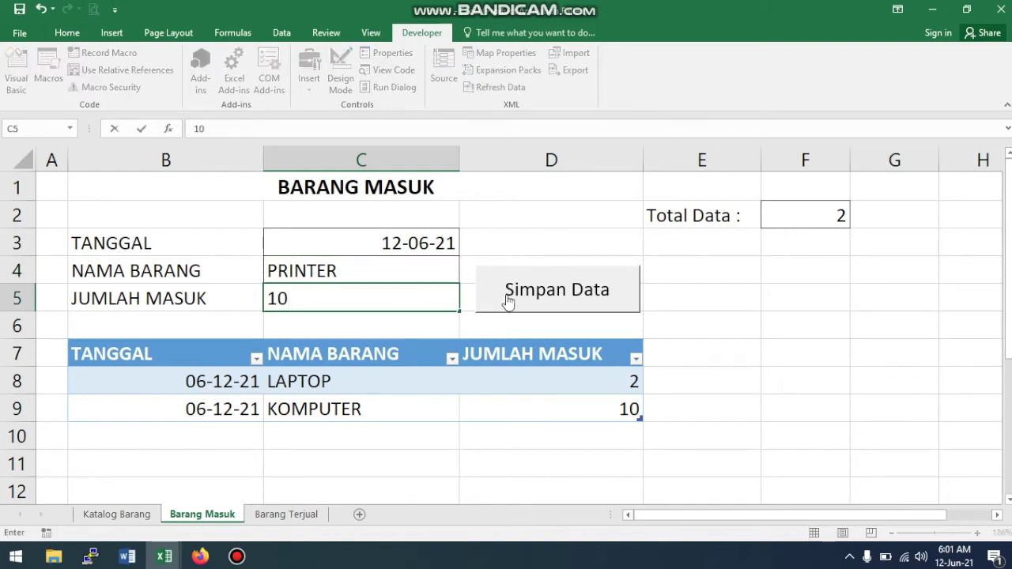
left_click(527, 297)
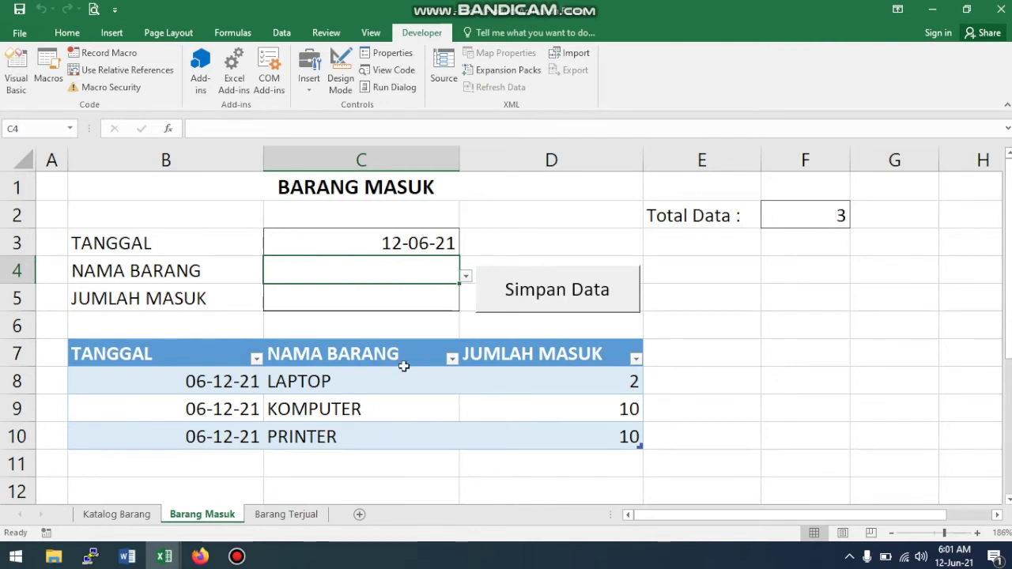
- Log MOUSE with quantity 3 so Total Data reaches 4, then go to the Barang Terjual sheet
left_click(466, 278)
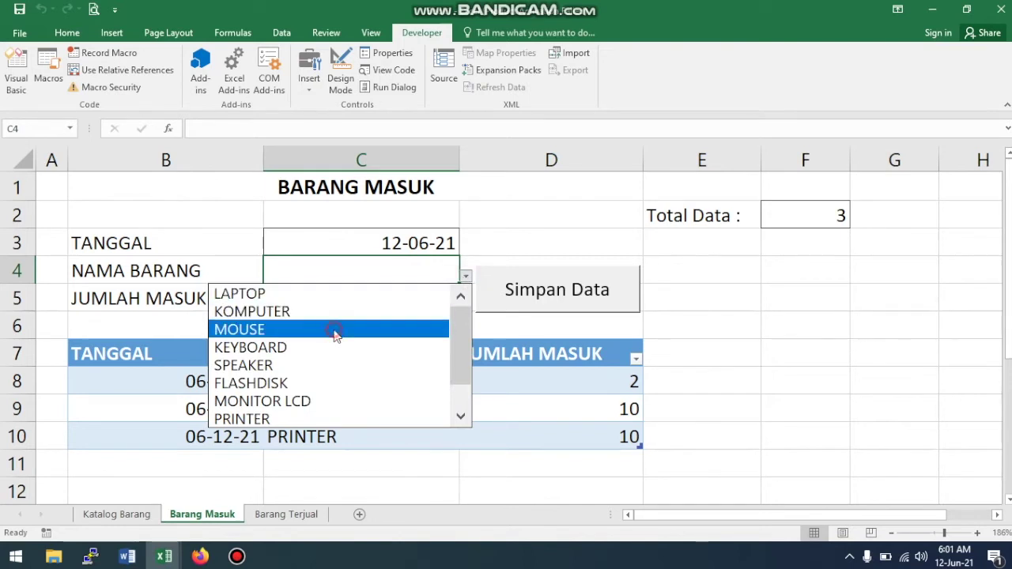
left_click(345, 332)
left_click(346, 300)
type("3")
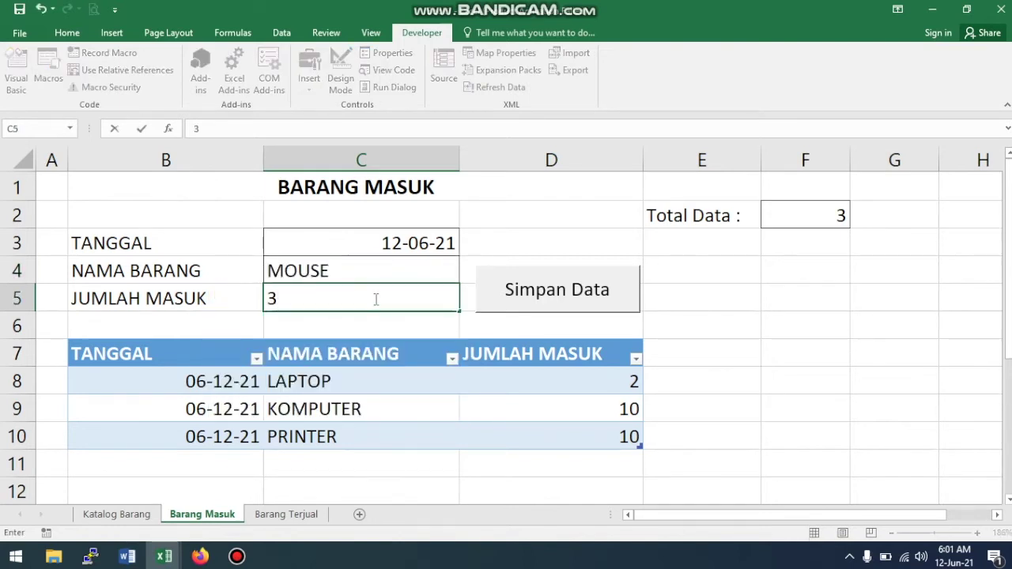
left_click(528, 307)
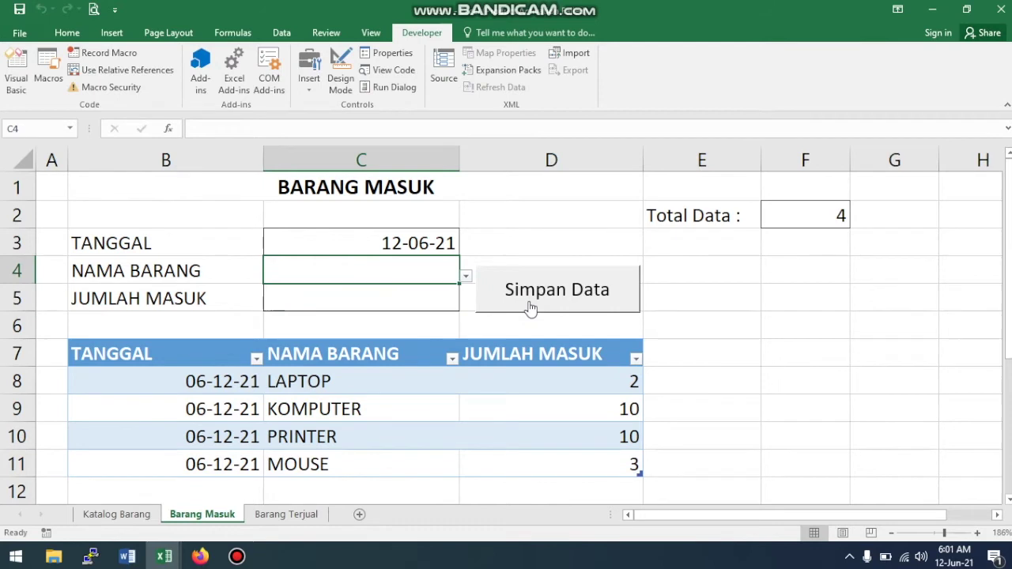
left_click(287, 515)
left_click(333, 244)
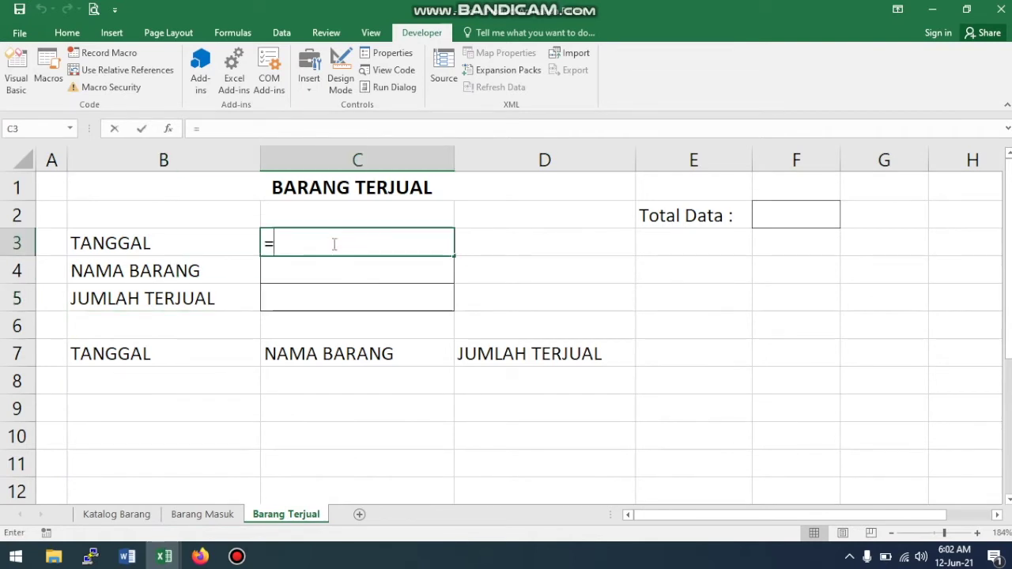
- Enter =TODAY() in the TANGGAL cell C3 to show 12-06-21
type("=to")
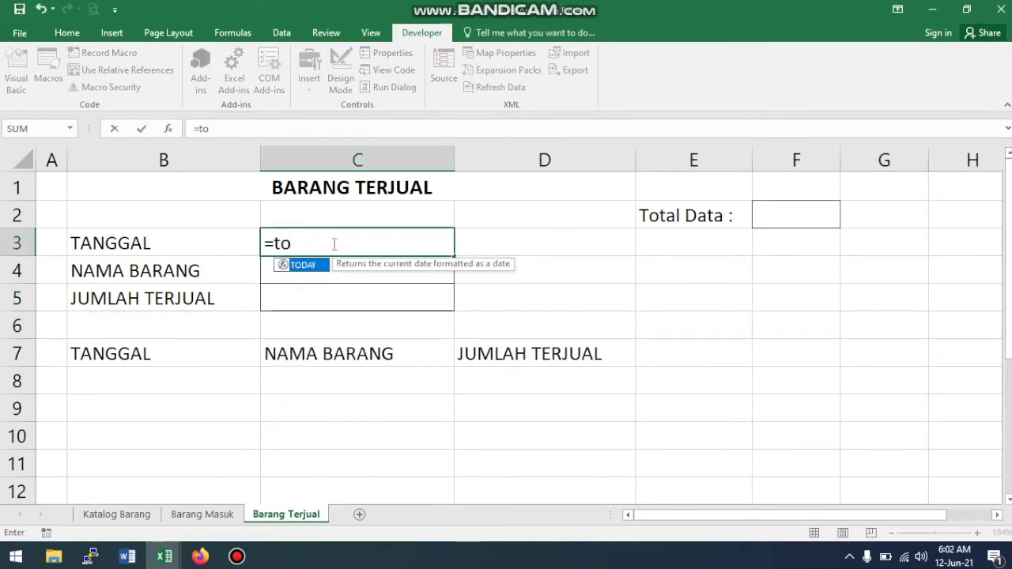
double_click(298, 269)
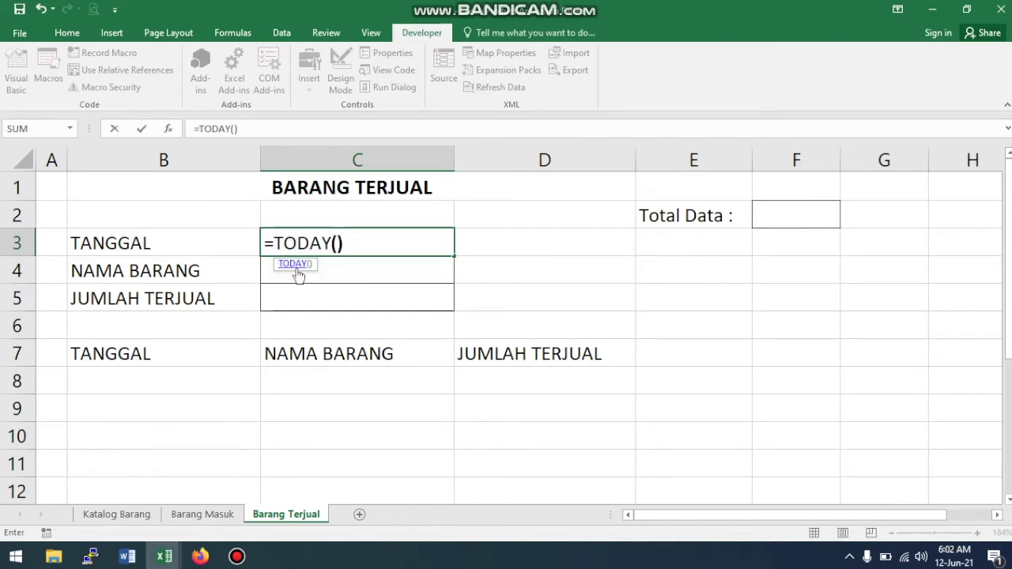
key("Return")
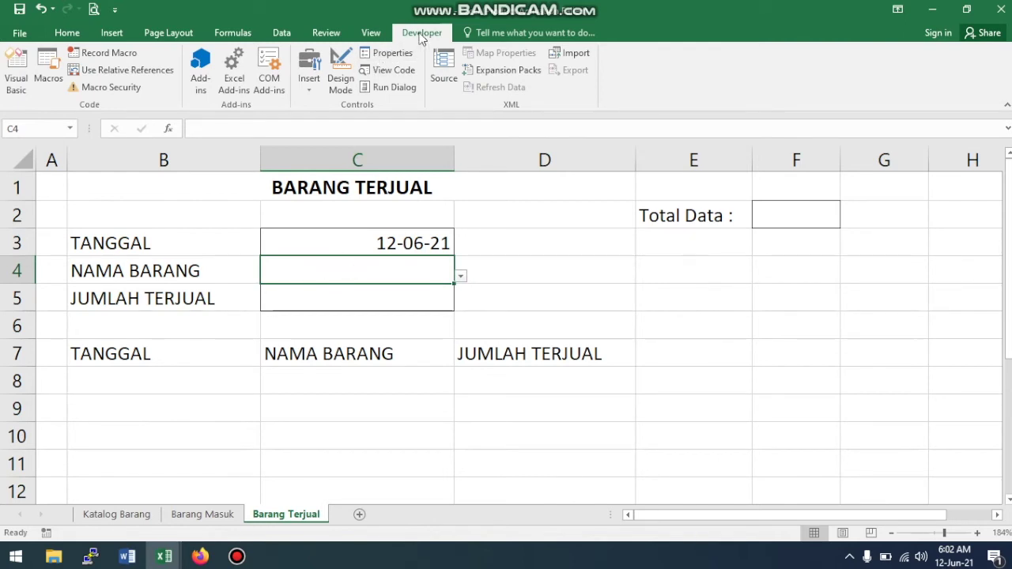
- Give C4 a List data validation sourced from the Katalog Barang item names B6:B15
left_click(278, 36)
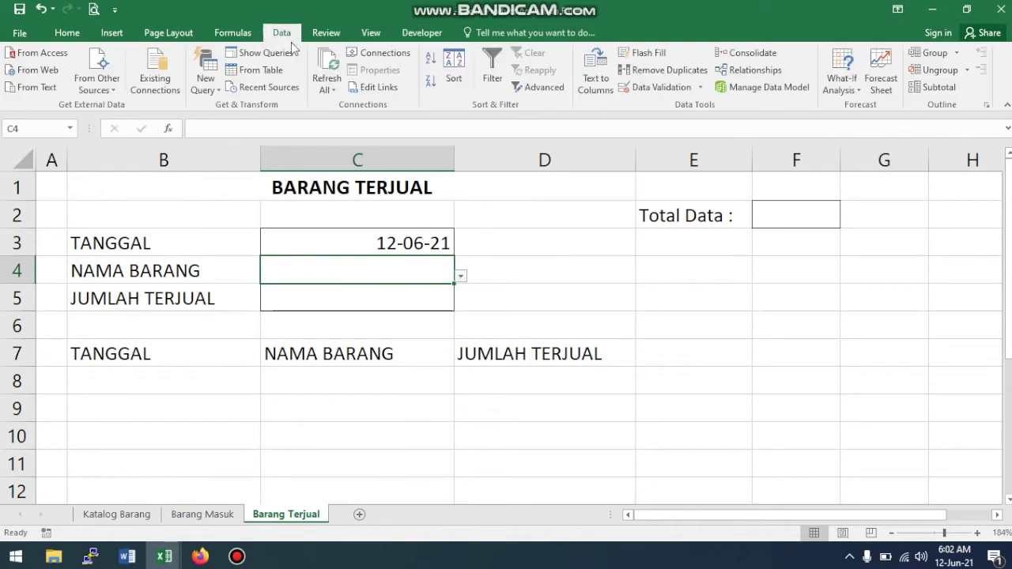
left_click(662, 87)
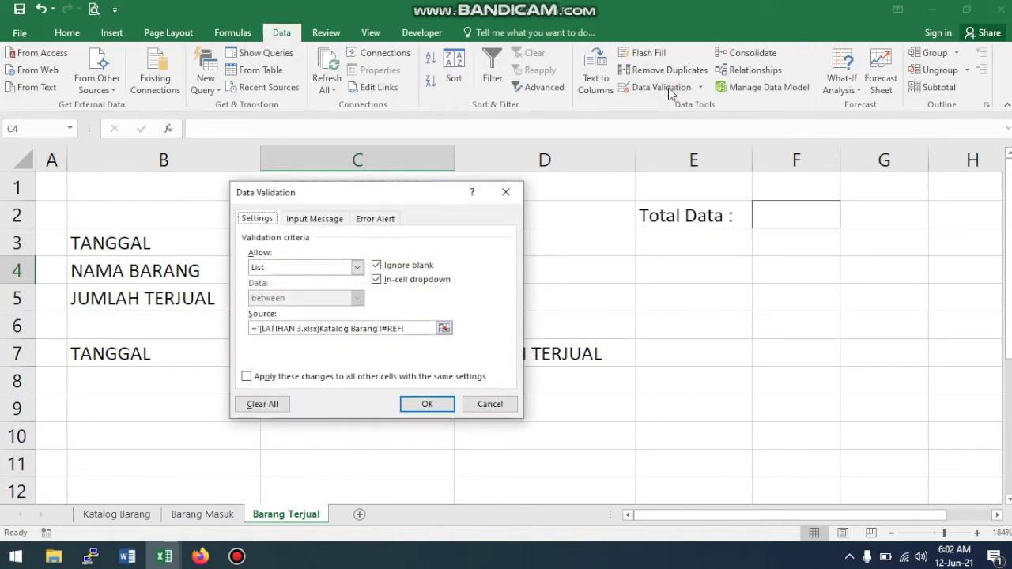
left_click(317, 266)
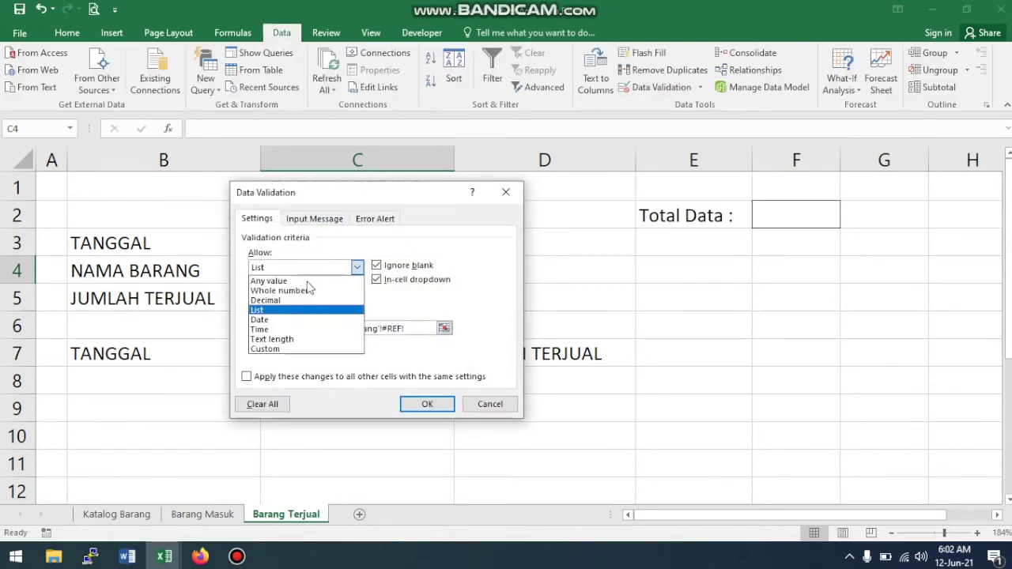
left_click(297, 311)
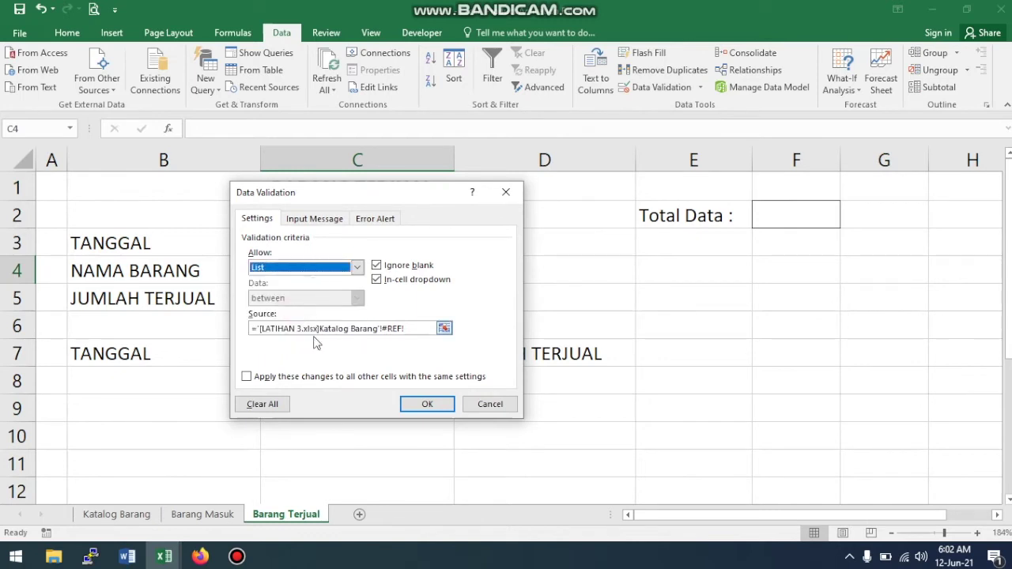
left_click(445, 328)
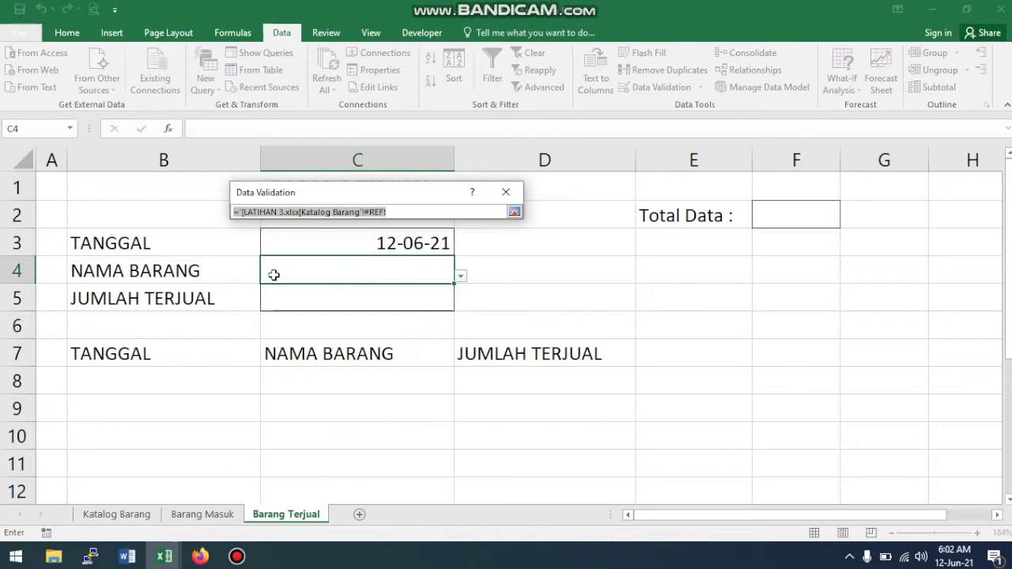
left_click(516, 212)
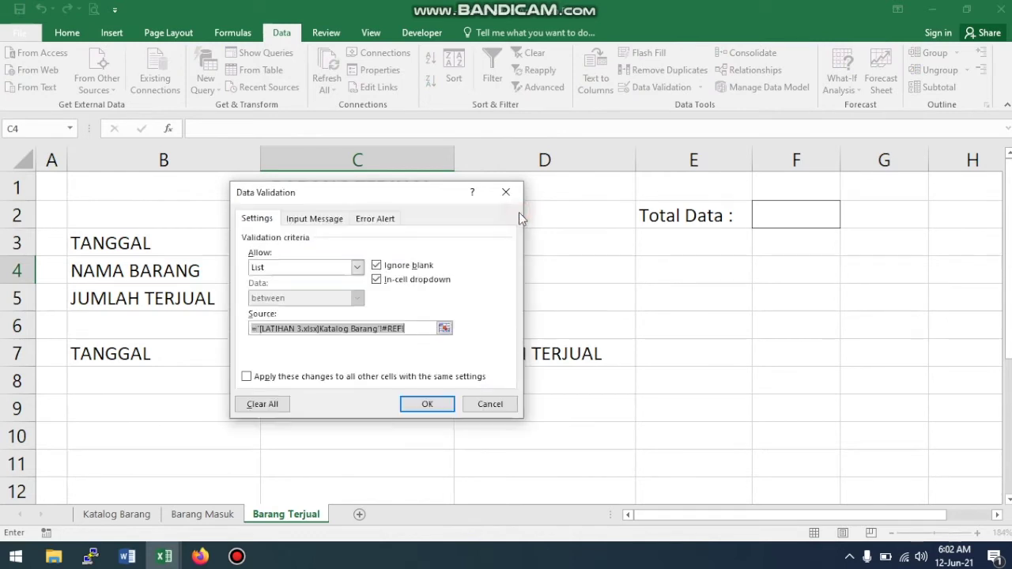
left_click(444, 328)
left_click(135, 514)
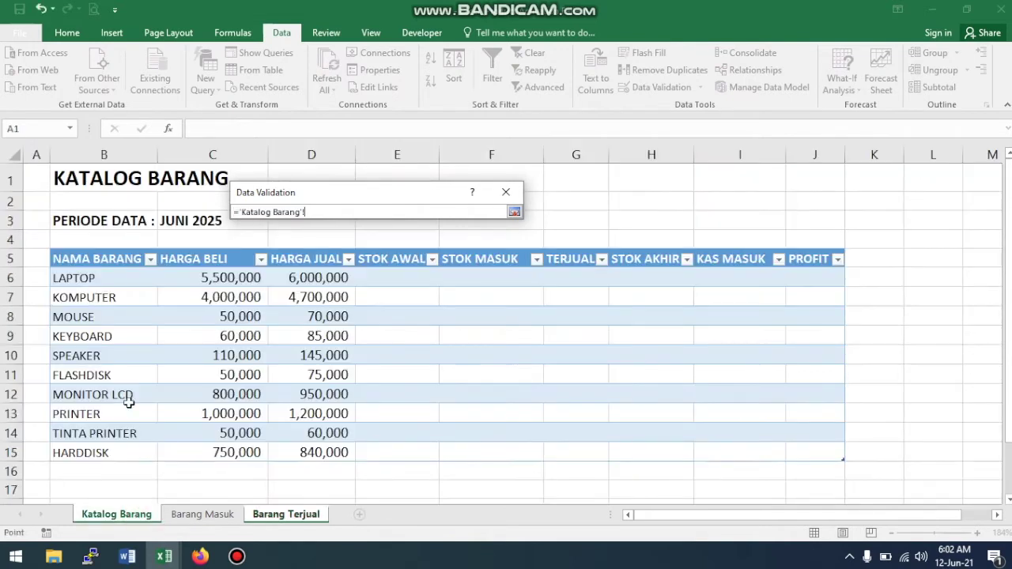
left_click_drag(102, 278, 86, 450)
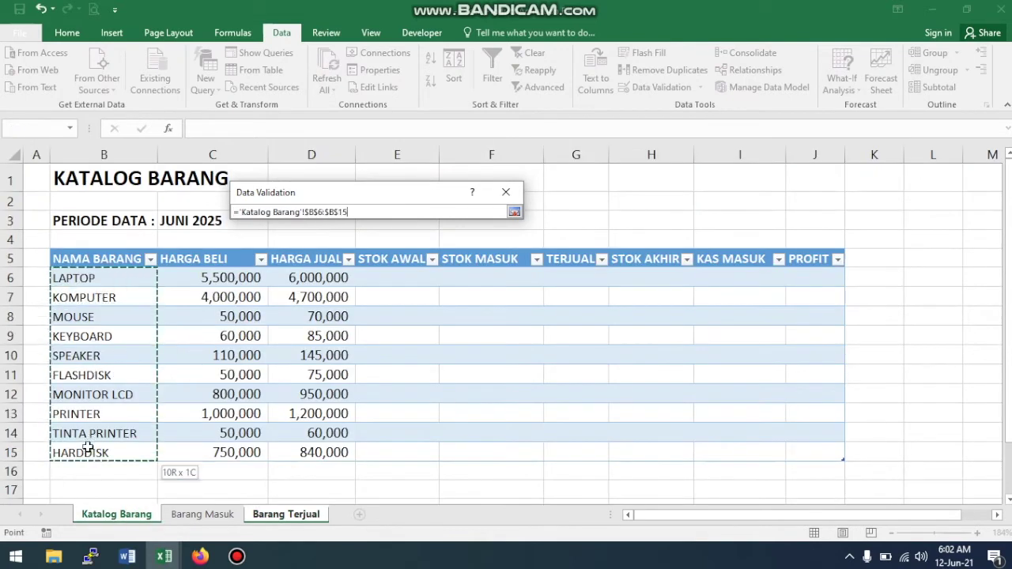
left_click(514, 213)
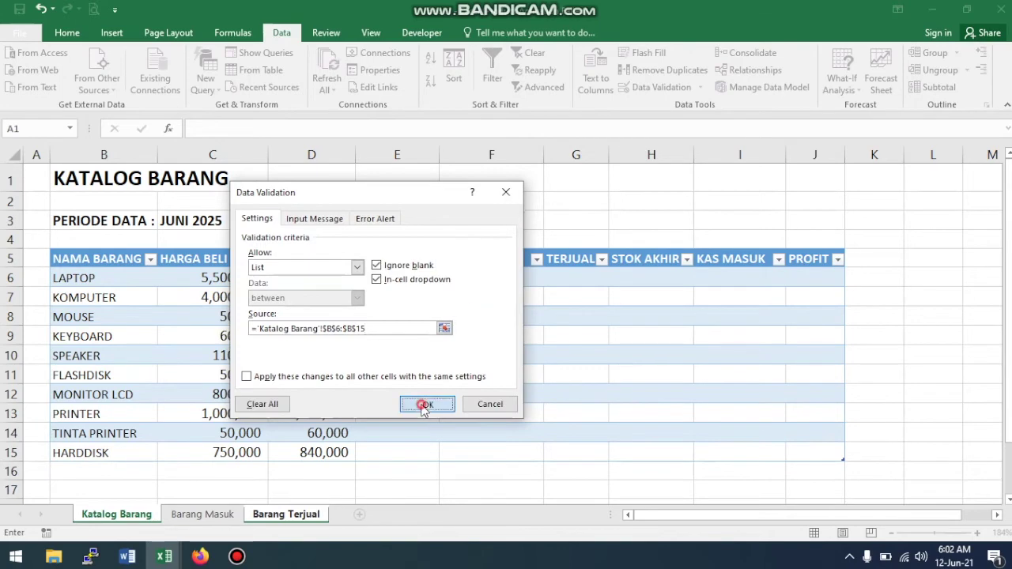
left_click(426, 403)
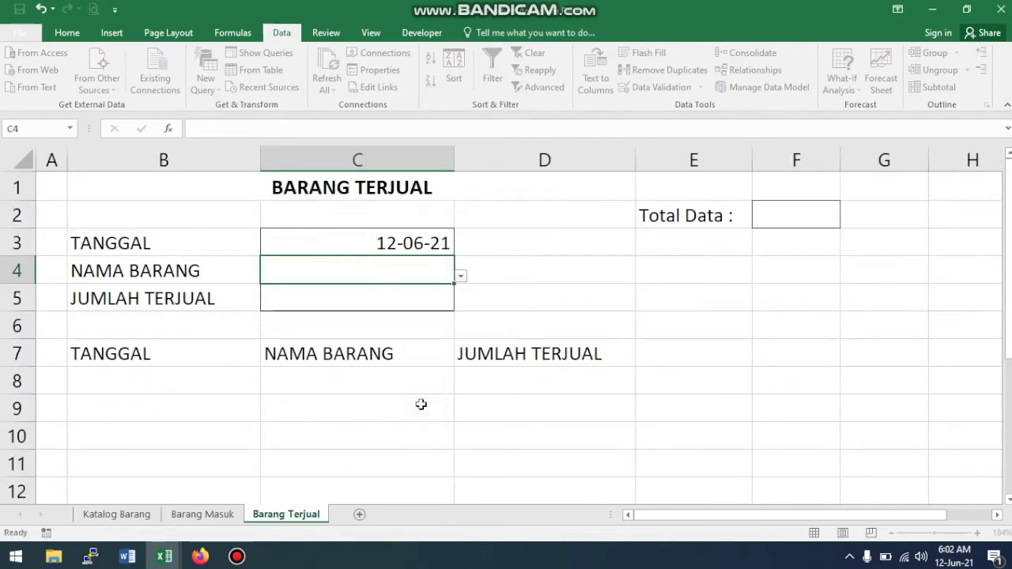
- Pick LAPTOP from the C4 dropdown and type 5 as JUMLAH TERJUAL
left_click(460, 276)
left_click(459, 278)
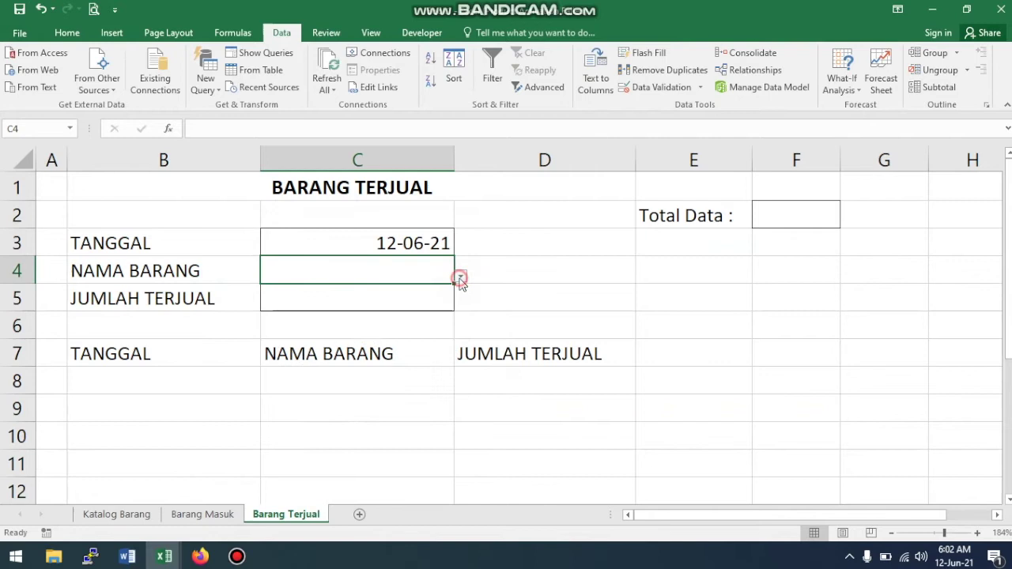
left_click(460, 278)
left_click(460, 279)
left_click(371, 302)
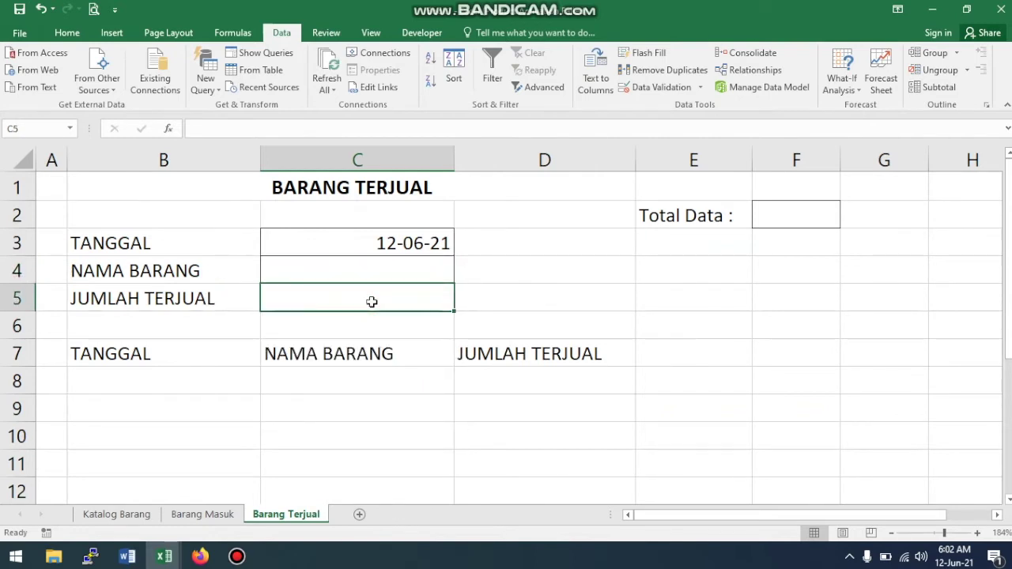
left_click(448, 265)
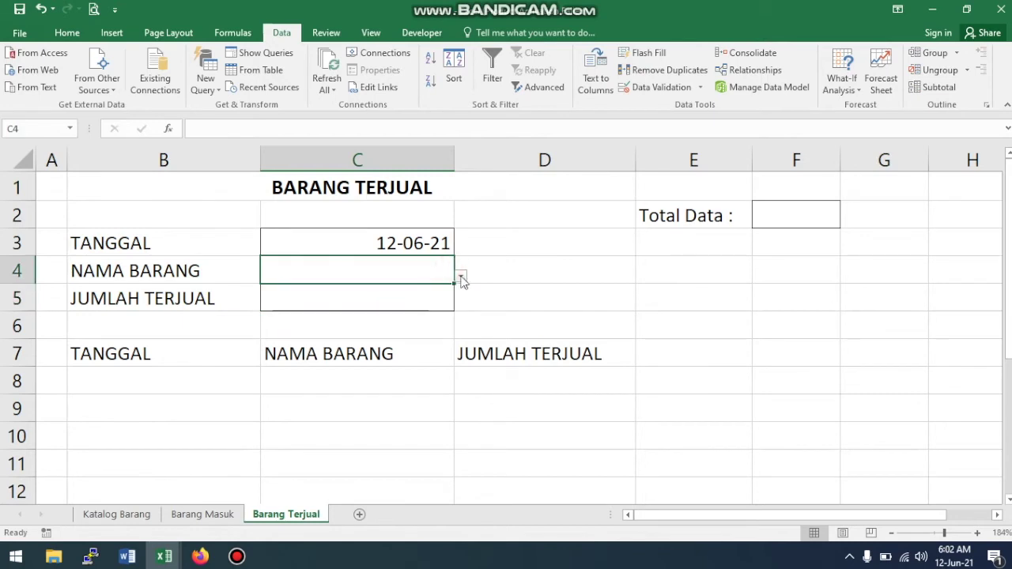
left_click(460, 278)
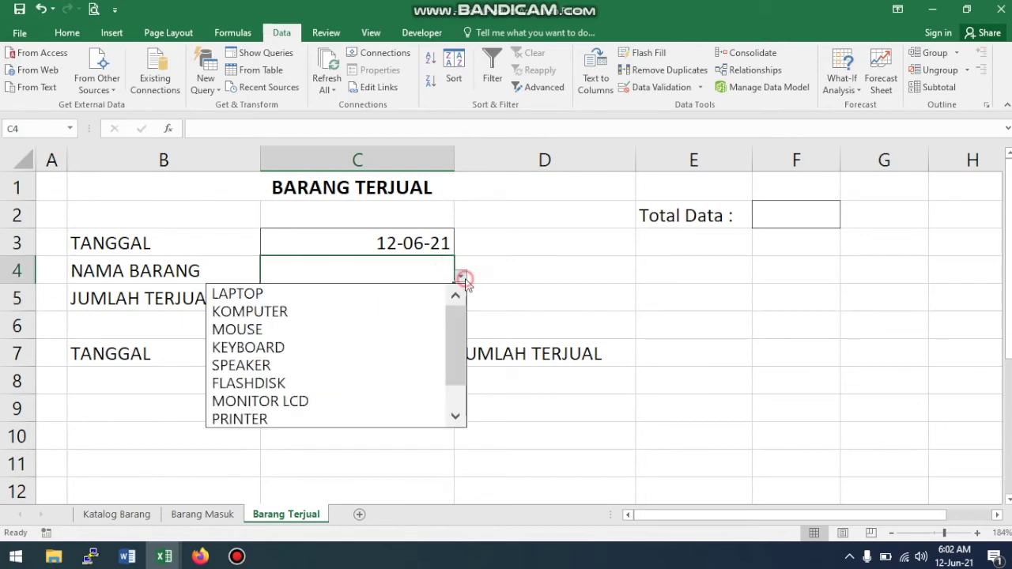
left_click(369, 297)
left_click(367, 297)
type("5")
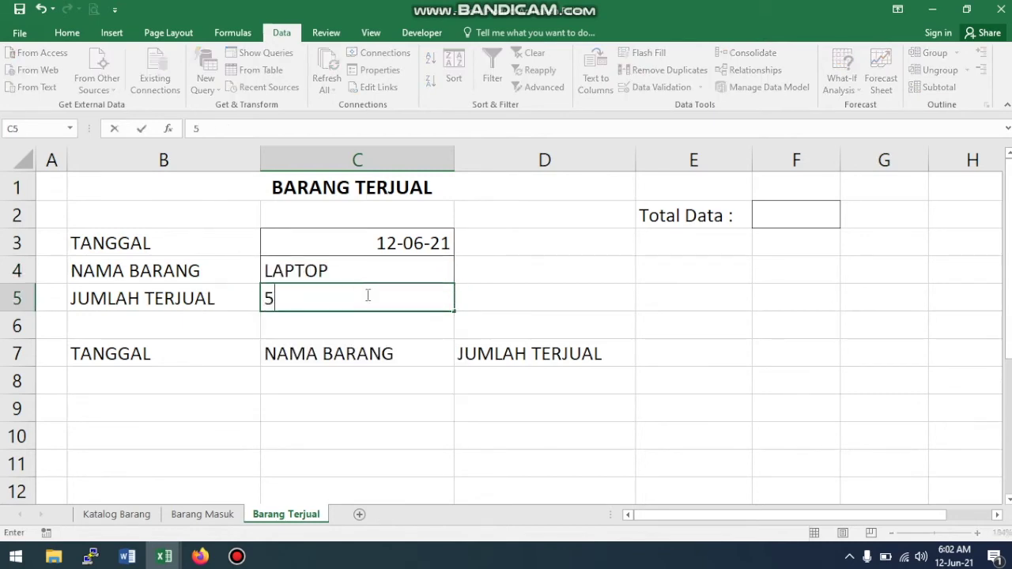
- Commit the quantity 5 and draw a Form Control button linked to a new Button_Terjual macro
left_click(513, 278)
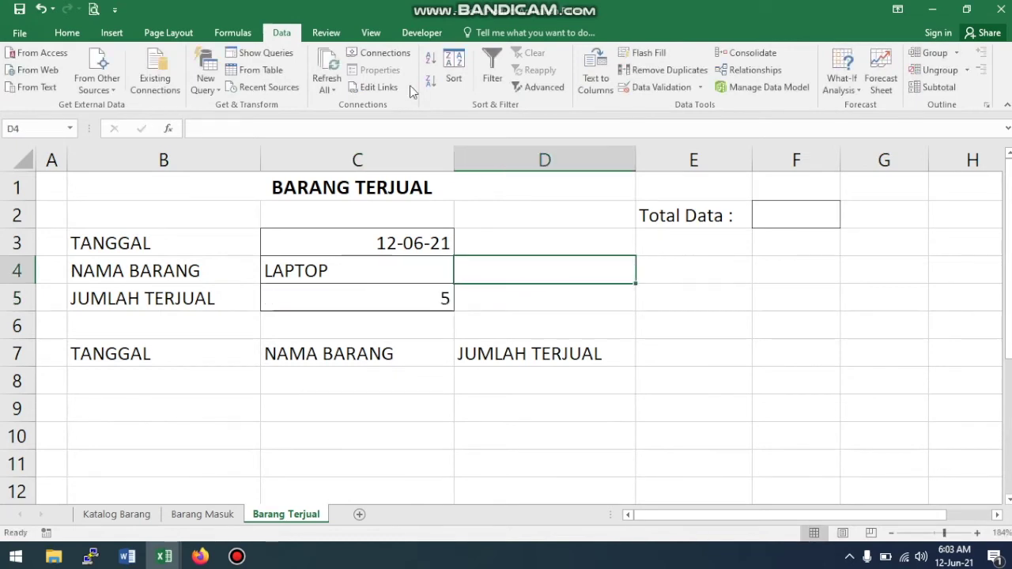
left_click(422, 32)
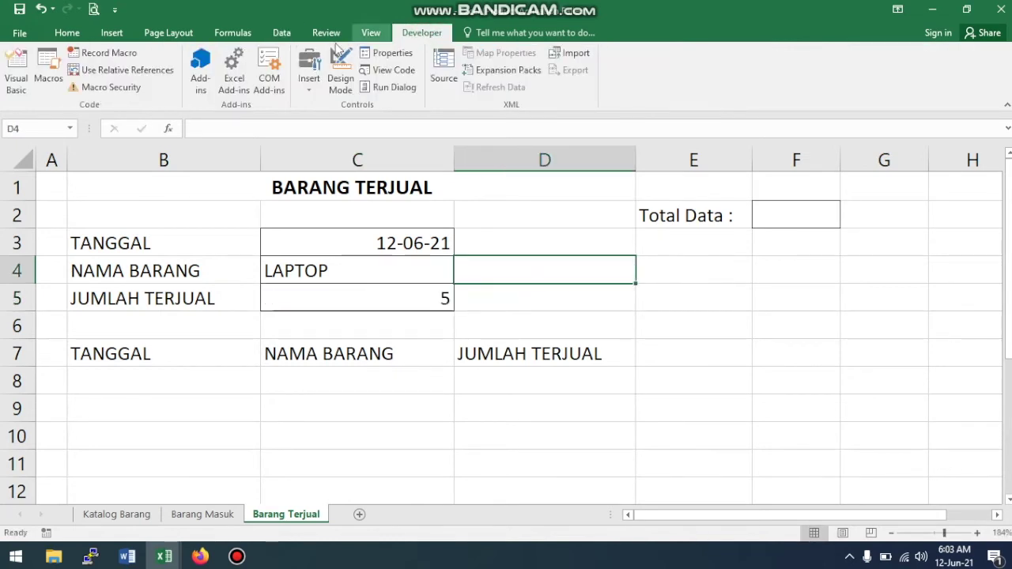
left_click(310, 59)
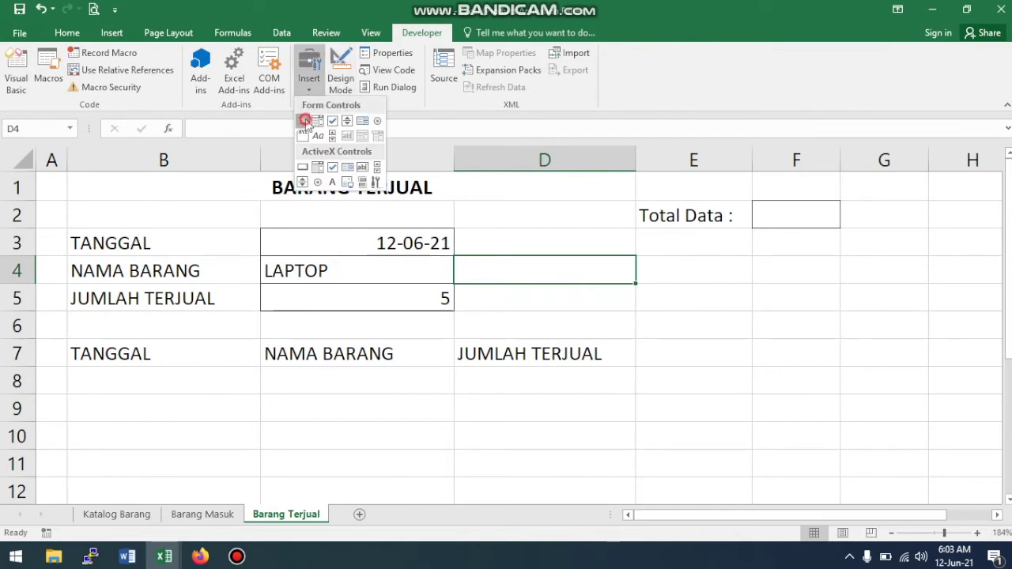
left_click(306, 120)
left_click_drag(476, 257, 634, 314)
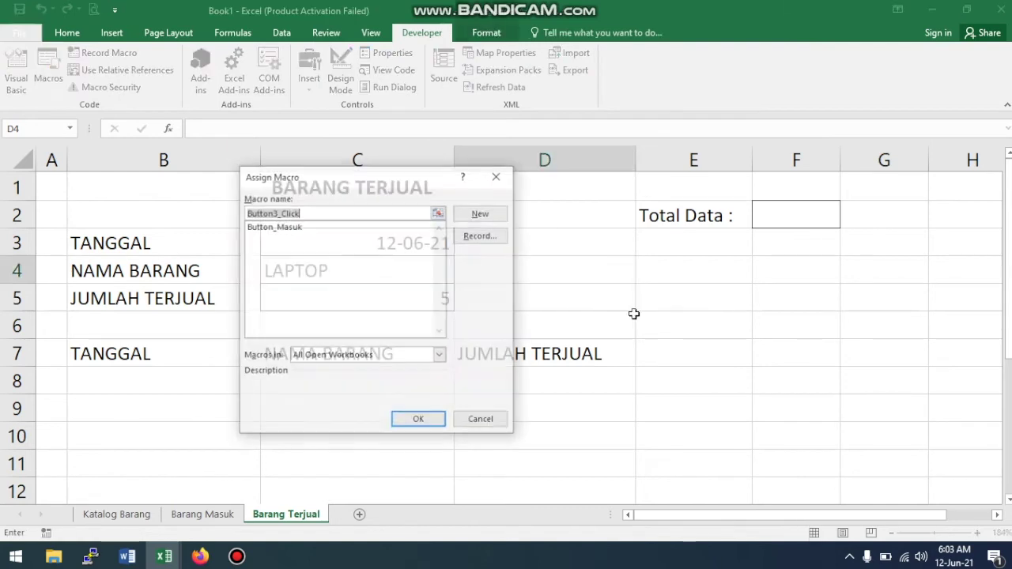
left_click(298, 210)
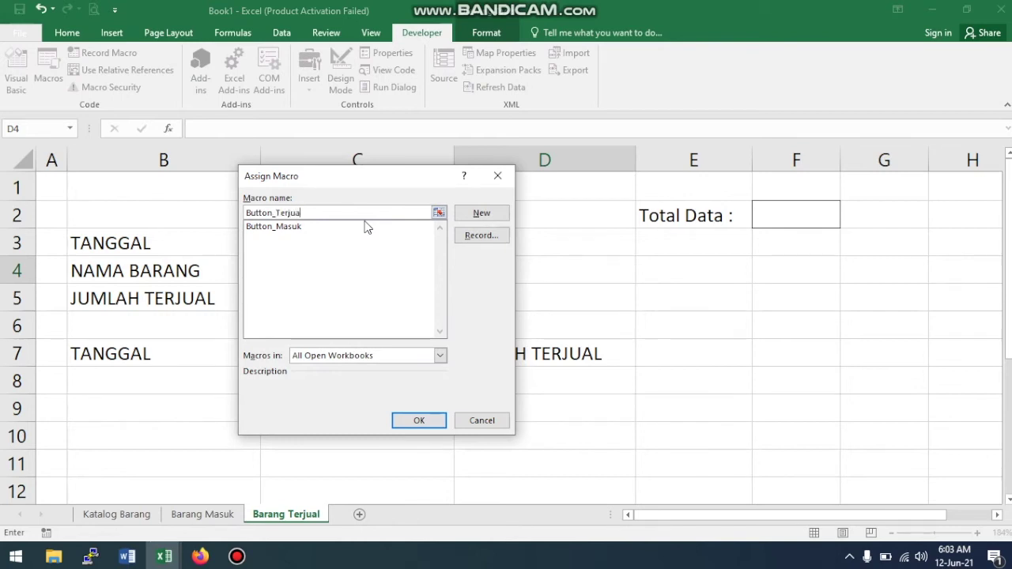
left_click(492, 212)
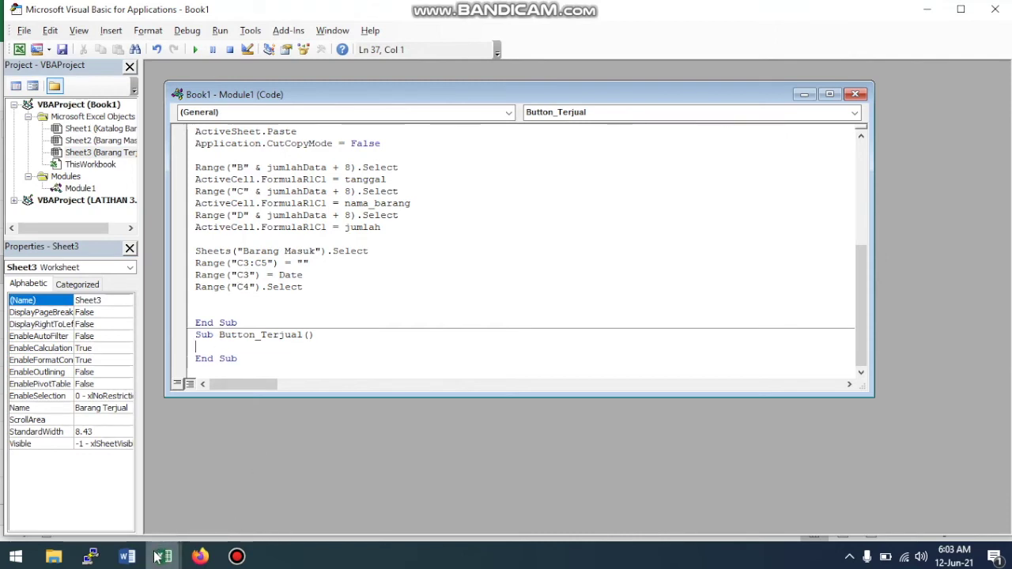
- Fetch the Button_Terjual code from the Google Docs document and return to the code editor
left_click(203, 556)
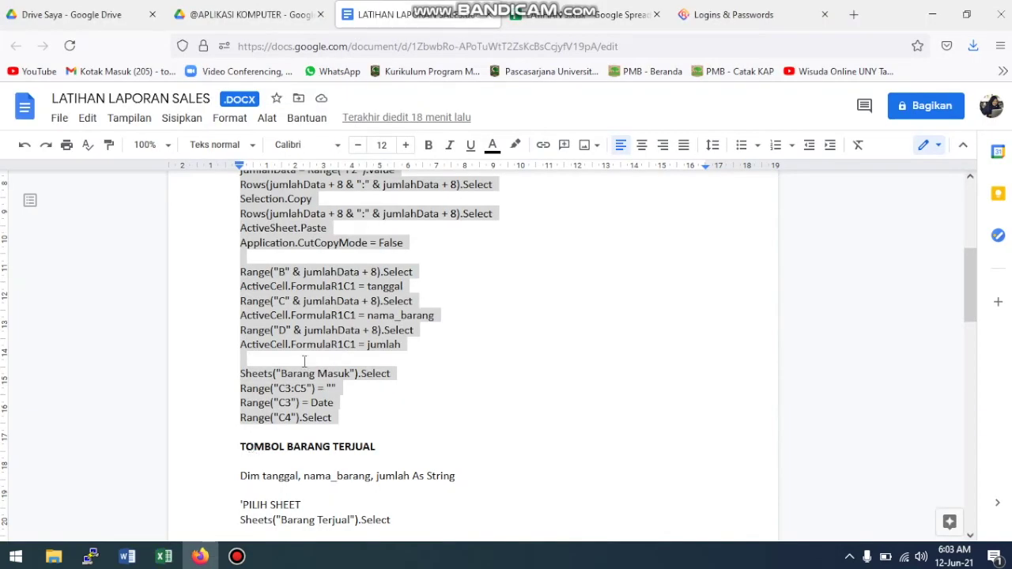
scroll(303, 391, "down", 5)
scroll(351, 519, "up", 4)
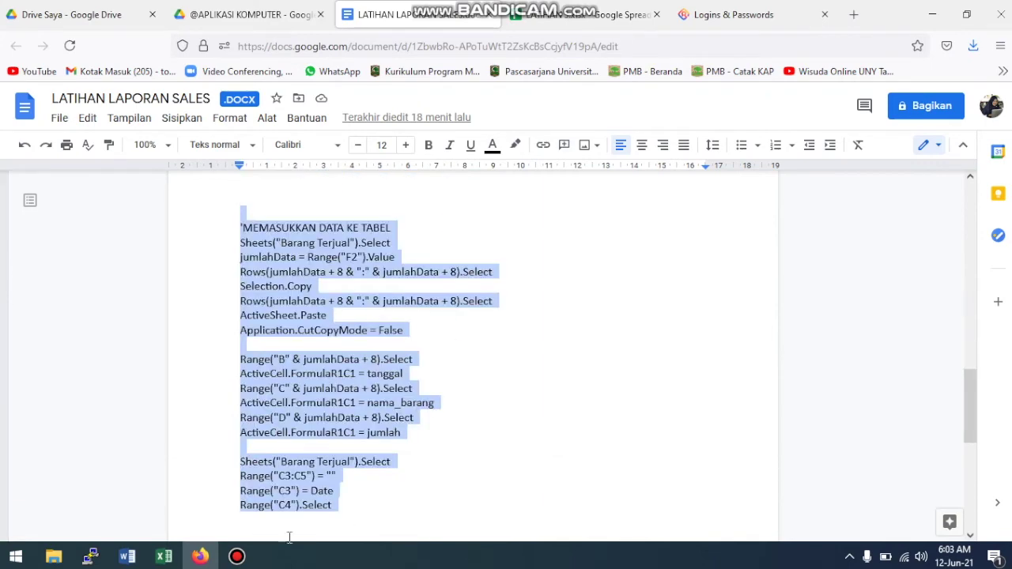
mouse_move(164, 557)
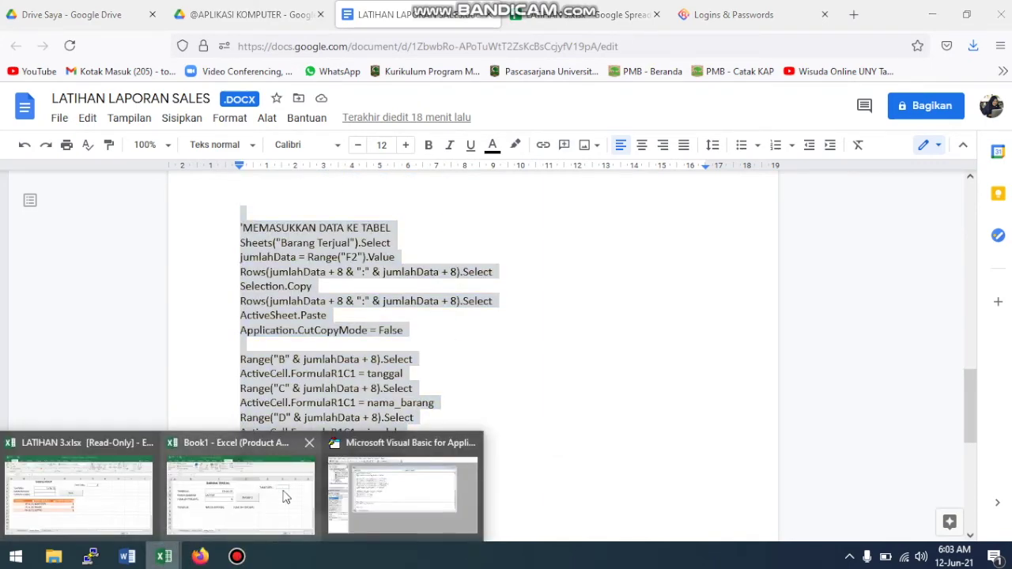
left_click(354, 509)
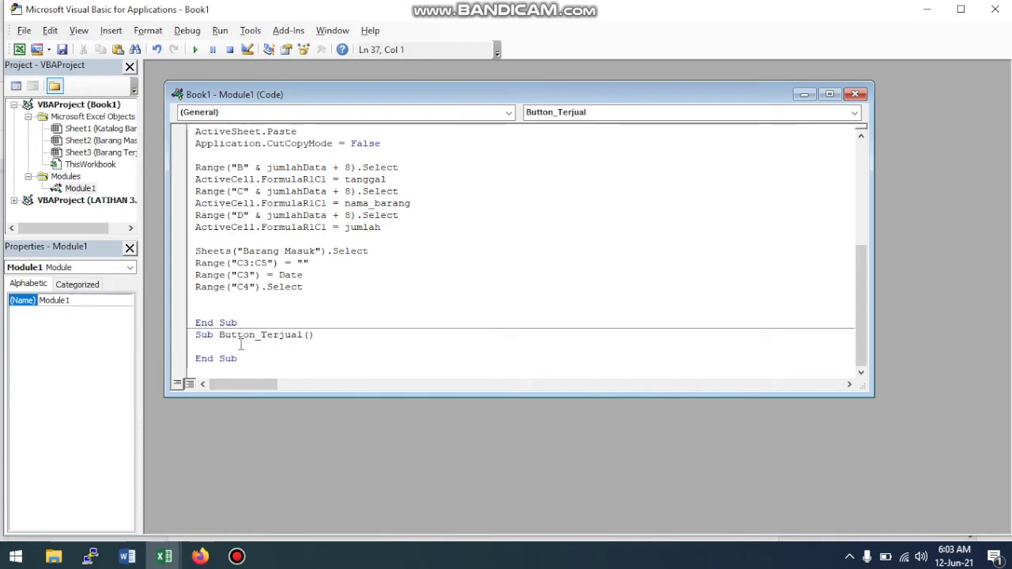
- Paste the code into Sub Button_Terjual, check its 'Barang Terjual' sheet name, and return to Excel
key("ctrl+v")
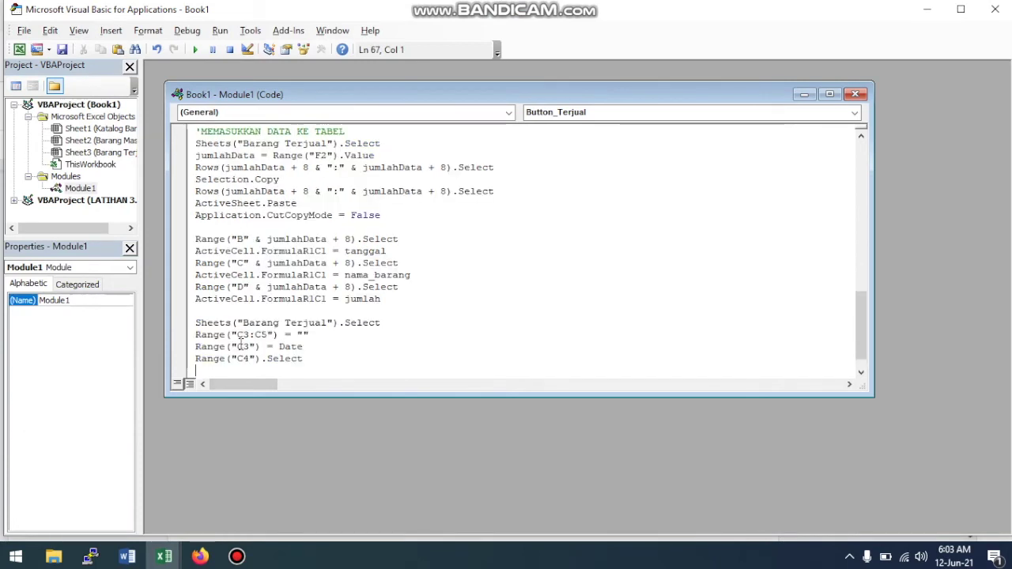
left_click_drag(861, 337, 856, 326)
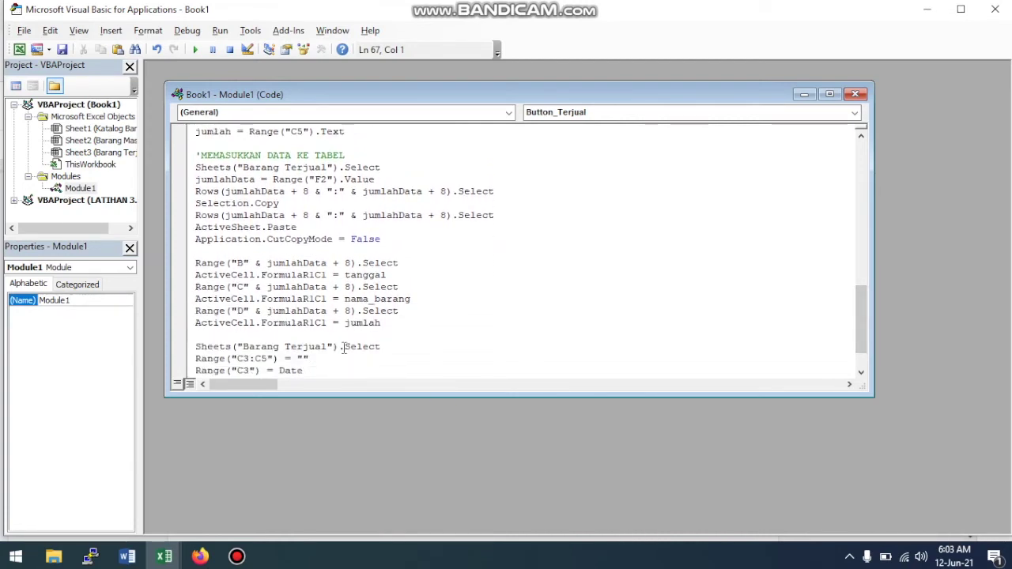
left_click_drag(242, 346, 327, 346)
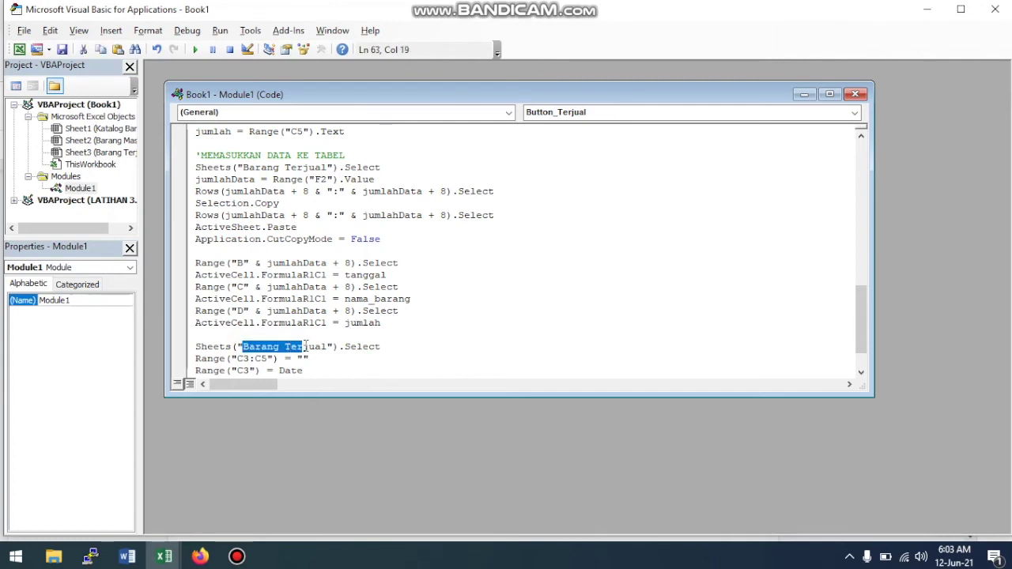
left_click(254, 167)
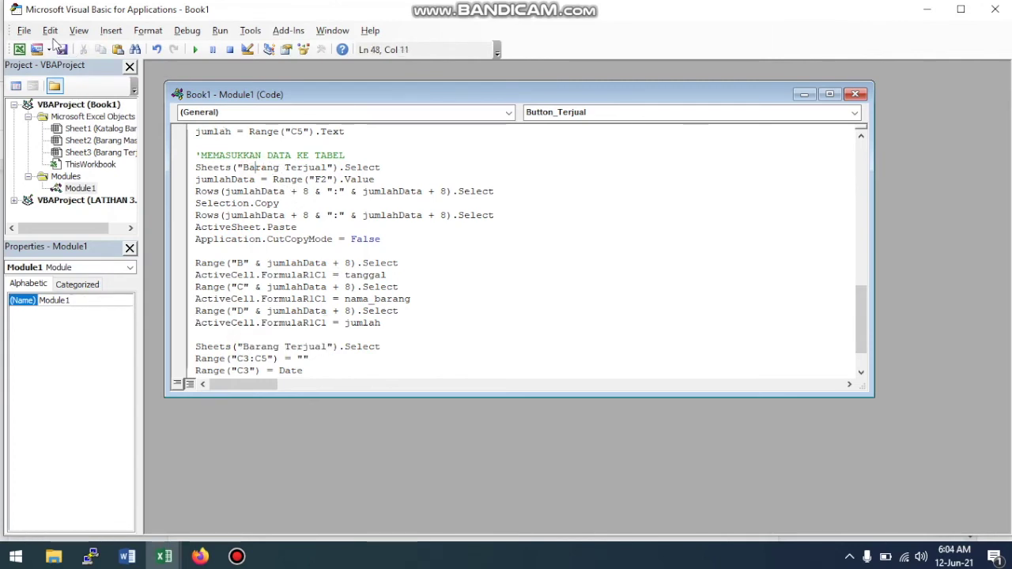
left_click(24, 30)
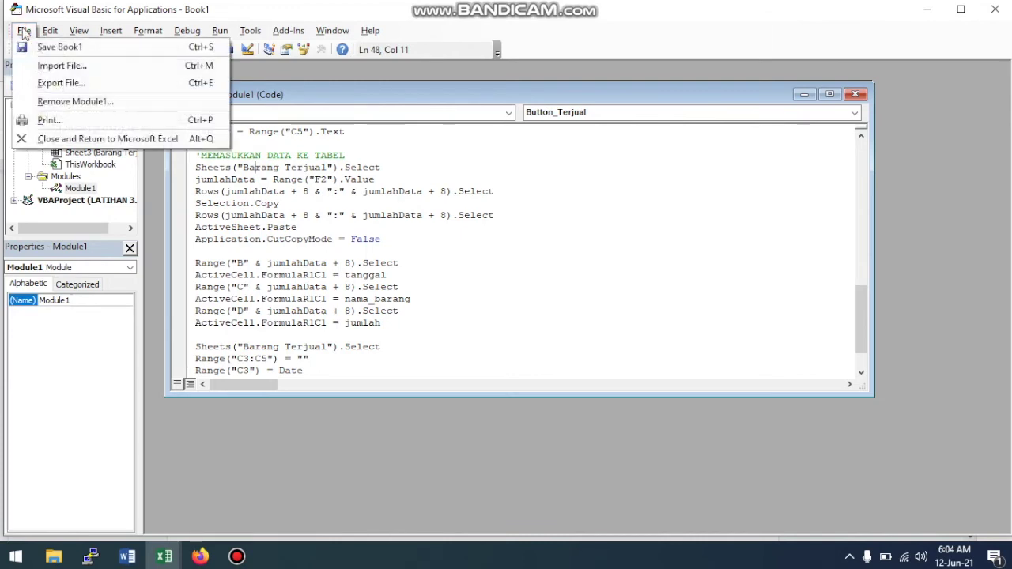
left_click(54, 139)
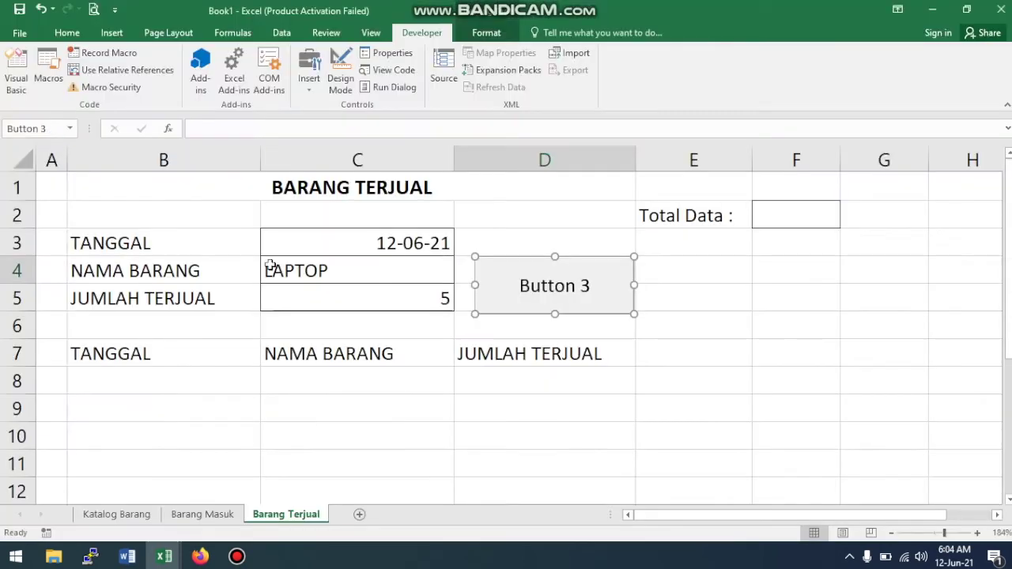
- Replace the new button's 'Button 3' caption with 'Simpan Data'
left_click(586, 286)
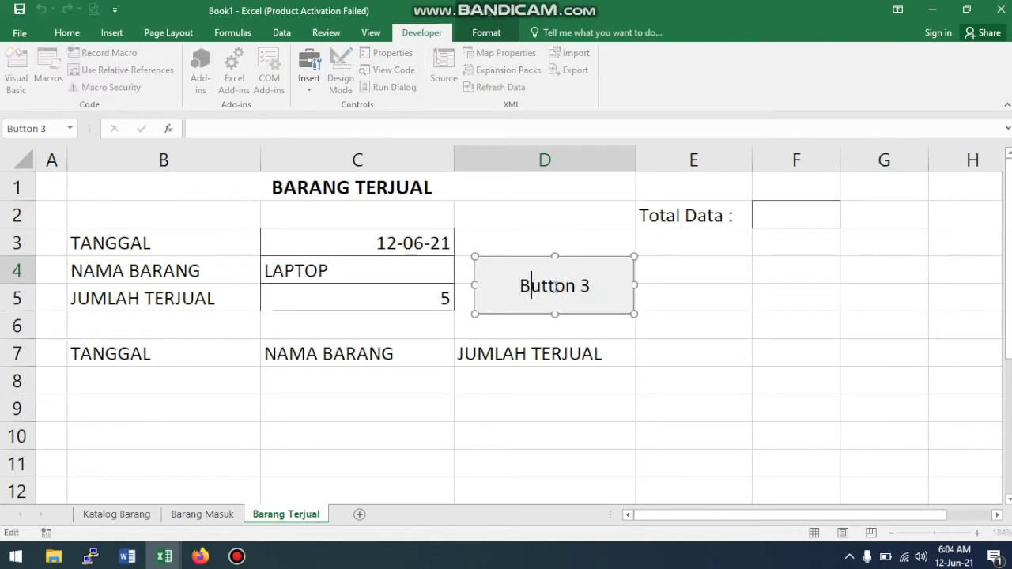
left_click(586, 286)
key("BackSpace")
key("BackSpace")
key("BackSpace")
key("BackSpace")
key("BackSpace")
key("BackSpace")
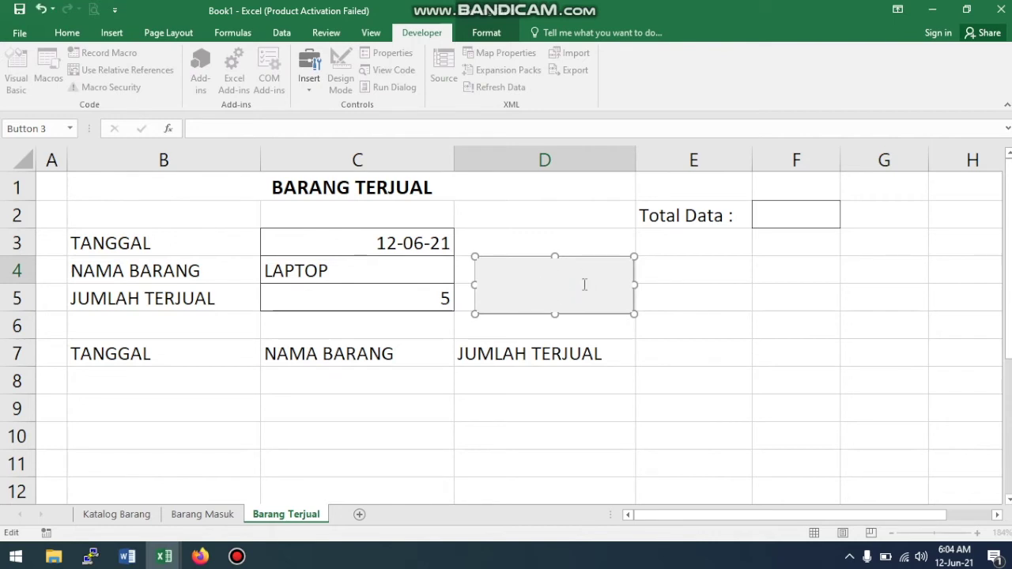
type("Simpan Data")
left_click(665, 307)
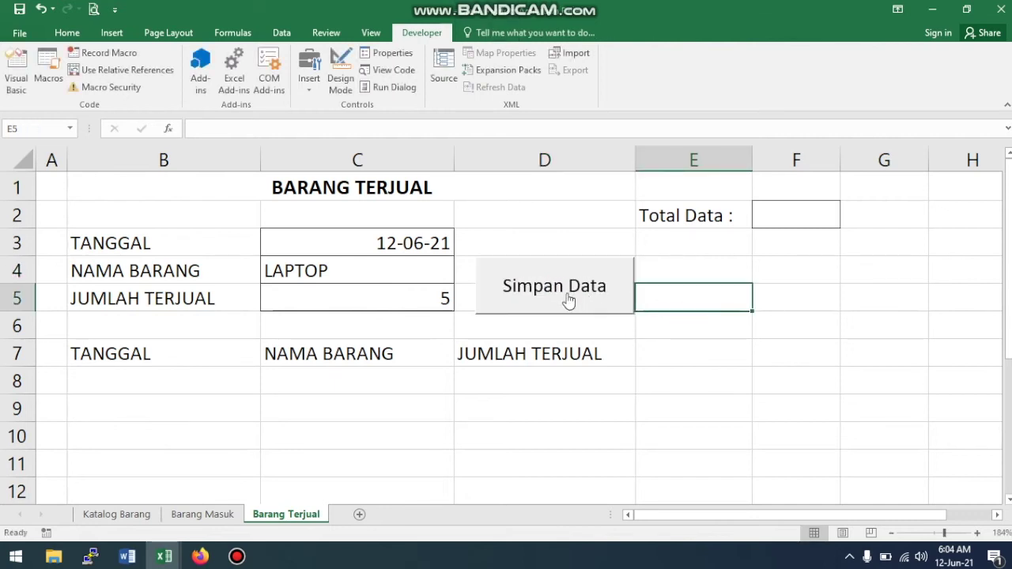
left_click_drag(133, 360, 529, 376)
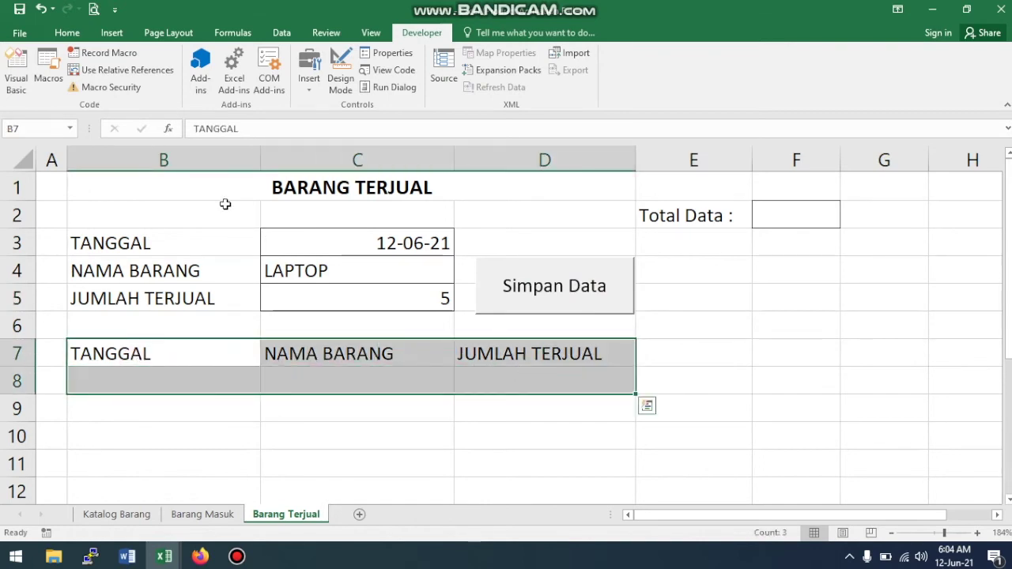
- Convert B7:D8 into a table with headers, creating Table3
left_click(111, 35)
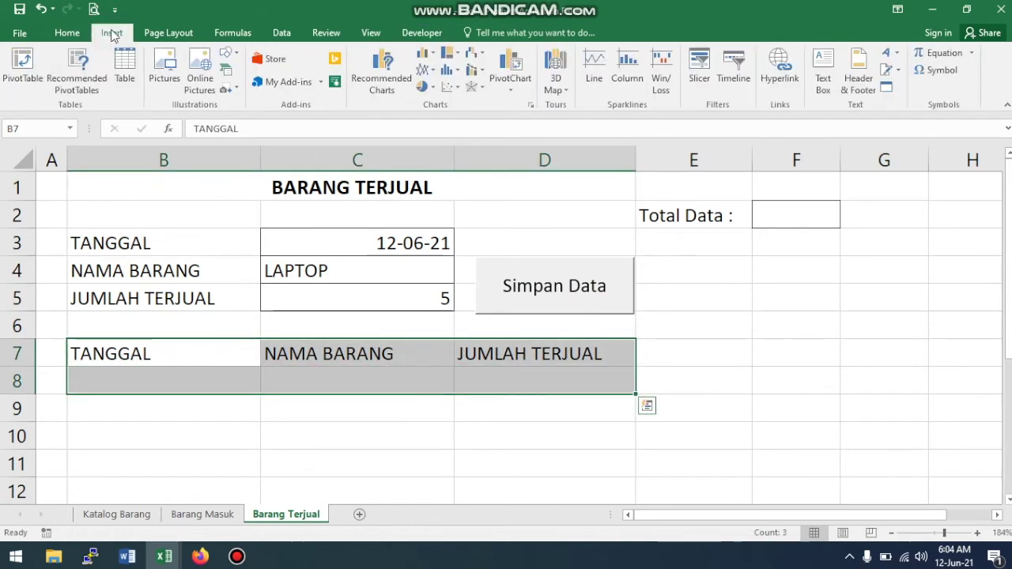
left_click(122, 69)
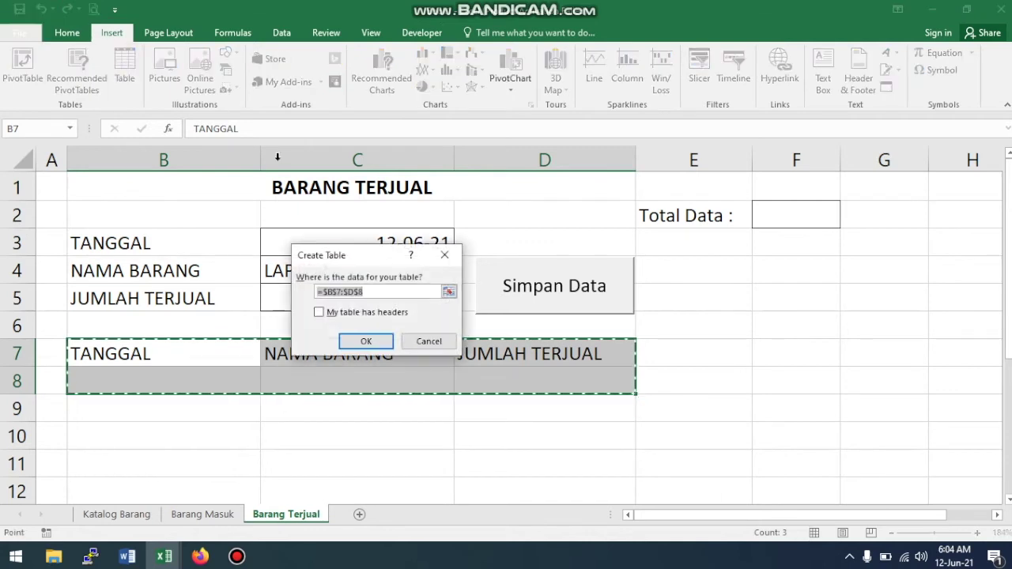
left_click(316, 313)
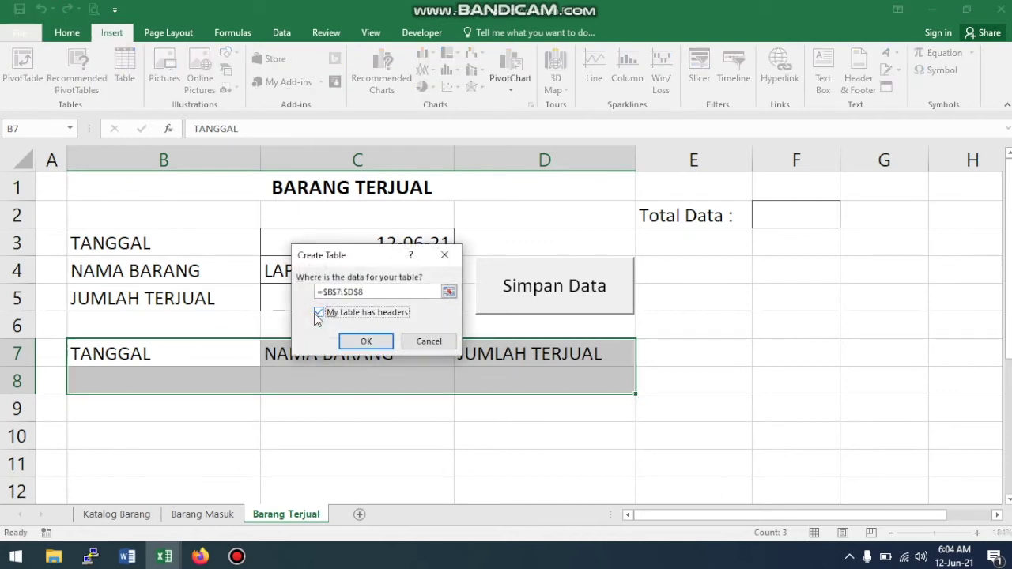
left_click(366, 341)
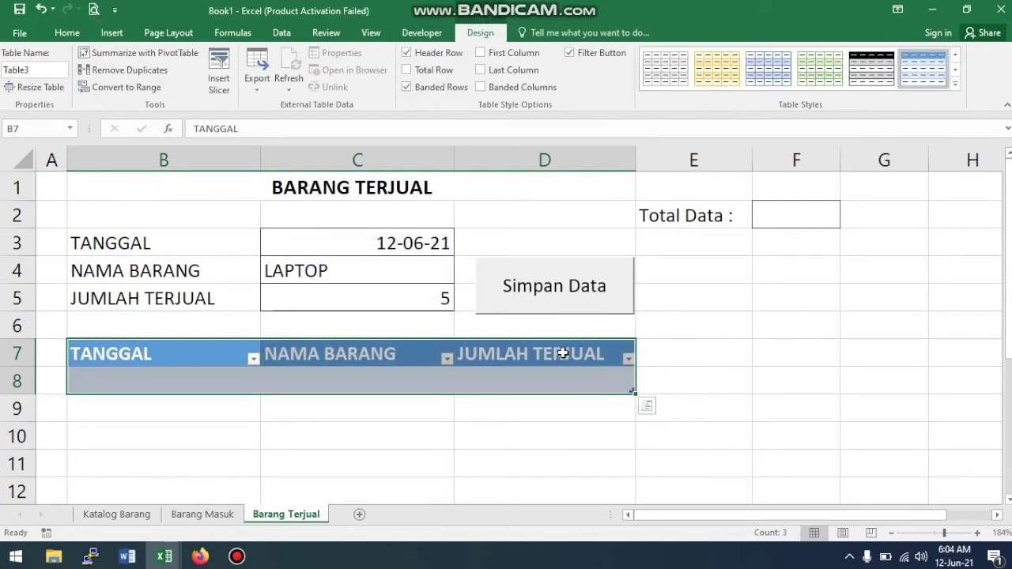
- Enter =COUNT(Table3[JUMLAH TERJUAL]) in F2 so Total Data shows 0
left_click(793, 217)
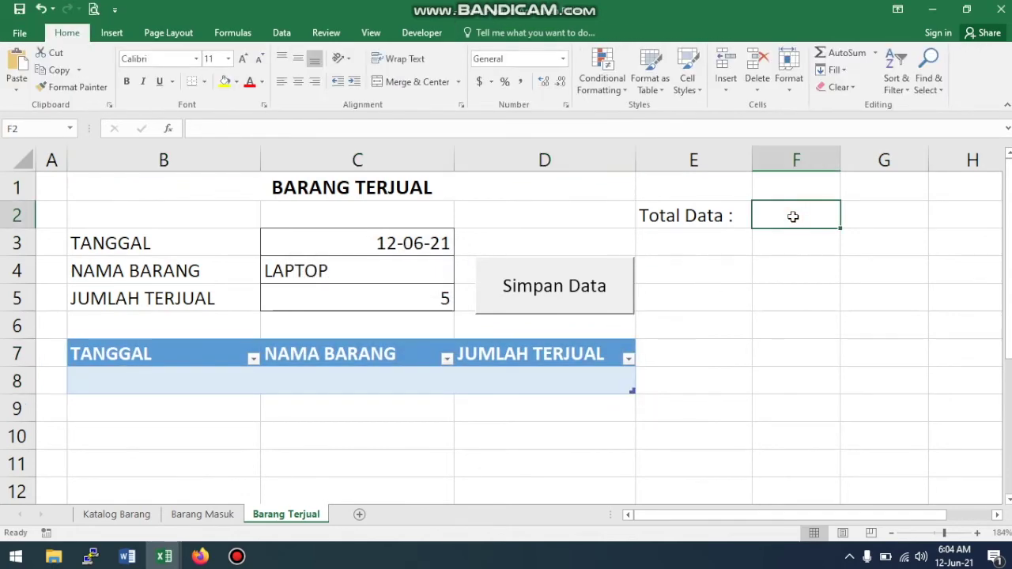
type("=cou")
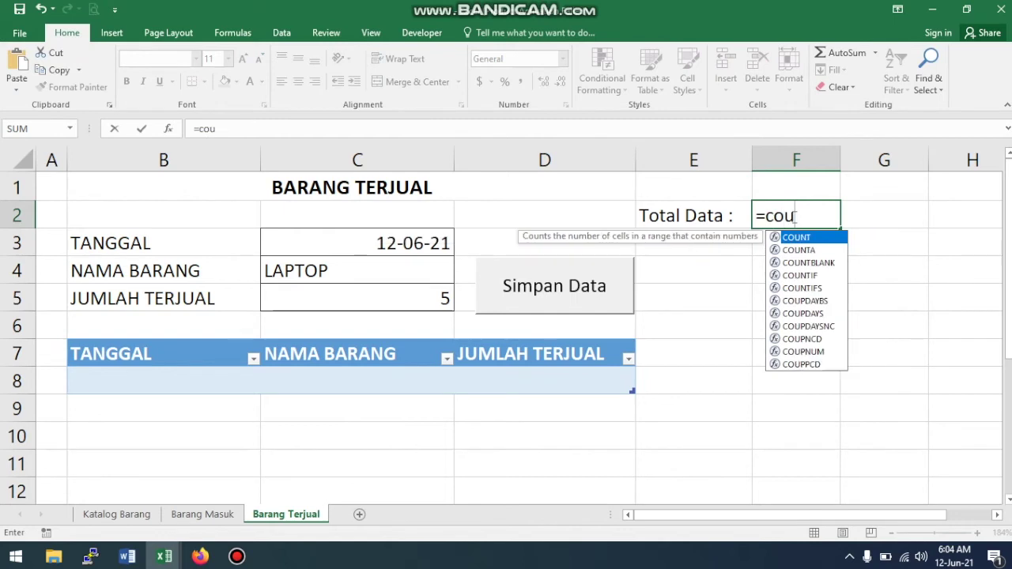
key("Tab")
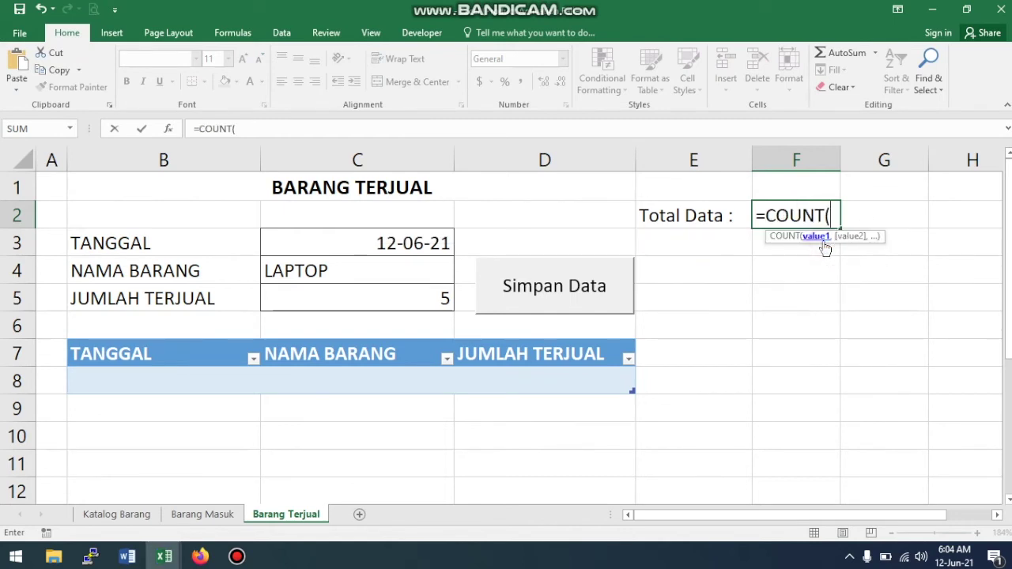
left_click(567, 383)
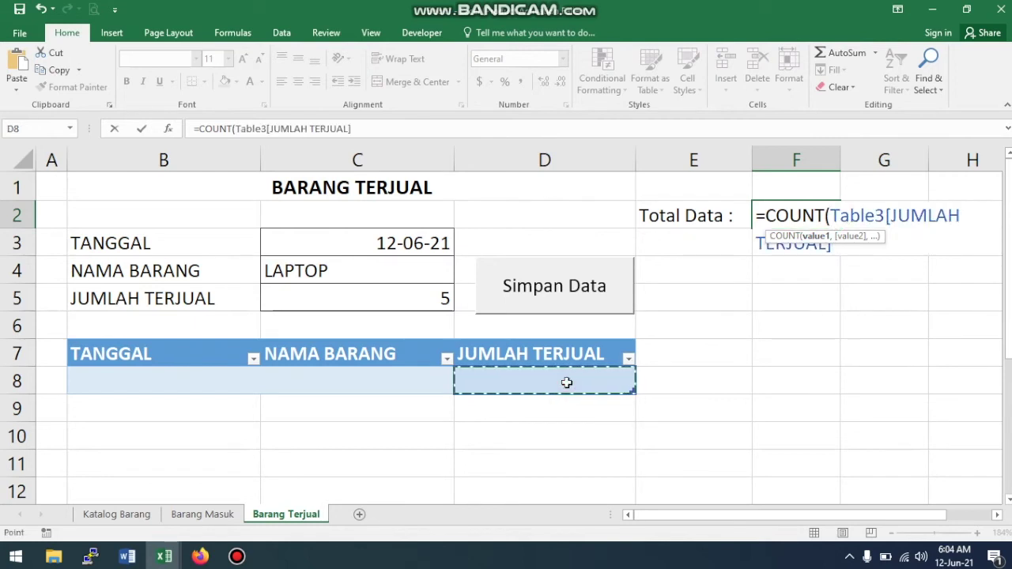
key("ctrl+Return")
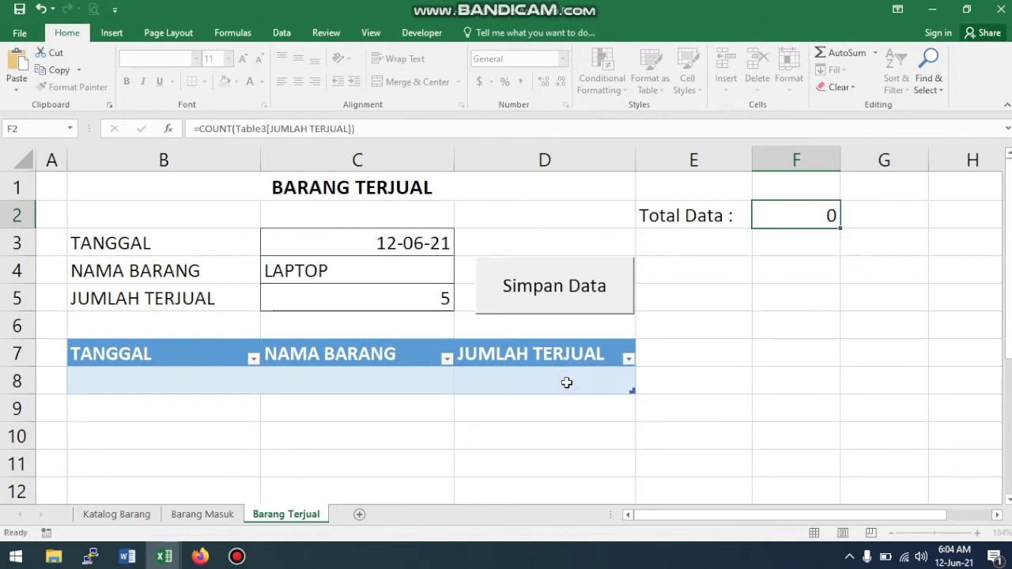
key("Return")
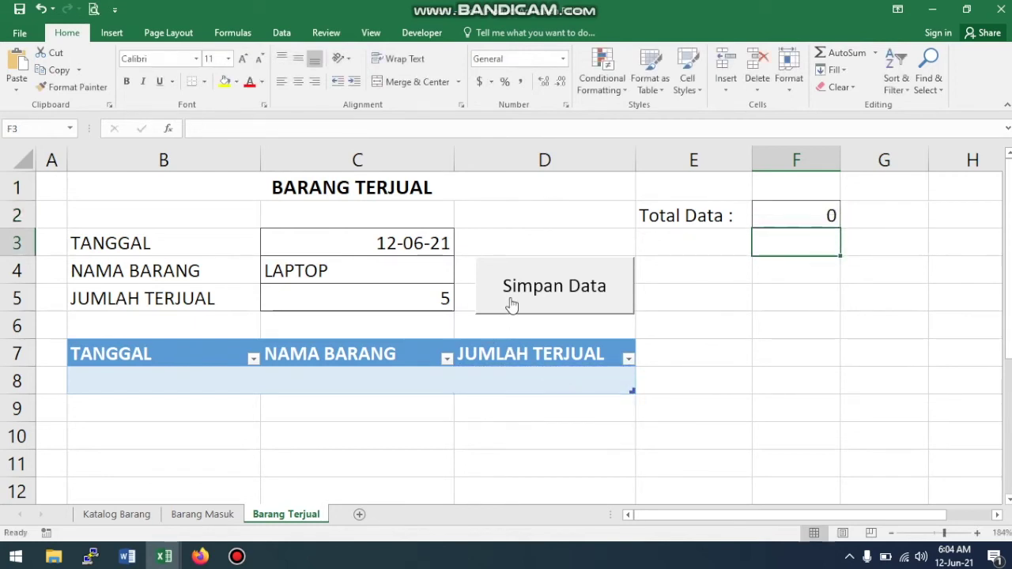
- Save the LAPTOP sale and log a sale of 5 MOUSE in Barang Terjual
left_click(517, 302)
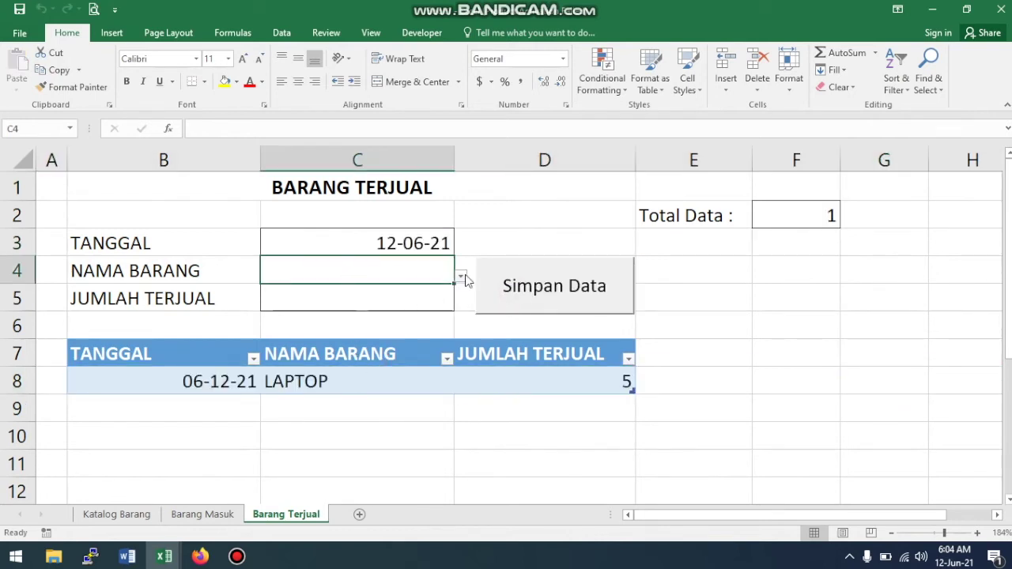
left_click(464, 278)
left_click(379, 329)
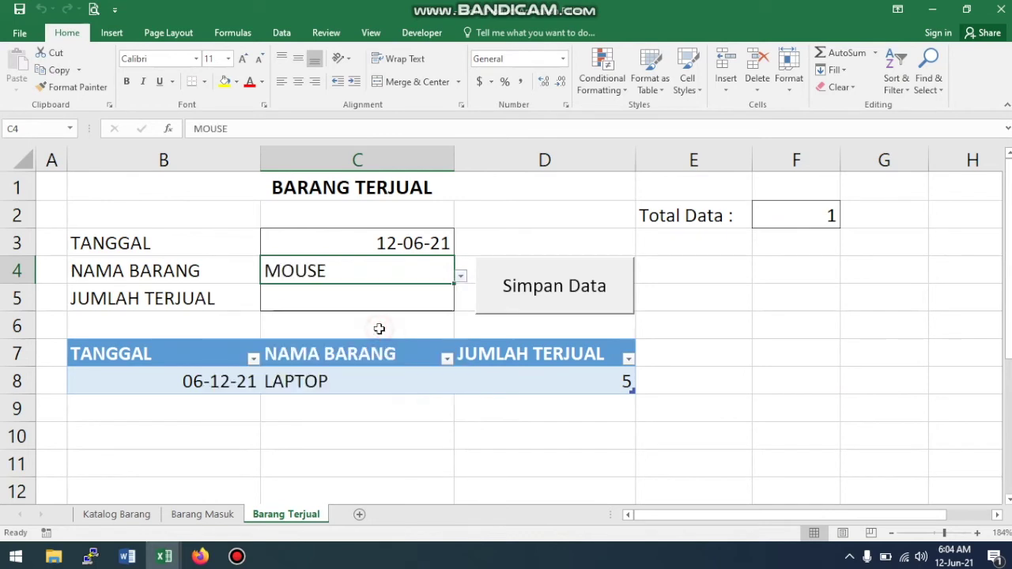
double_click(412, 303)
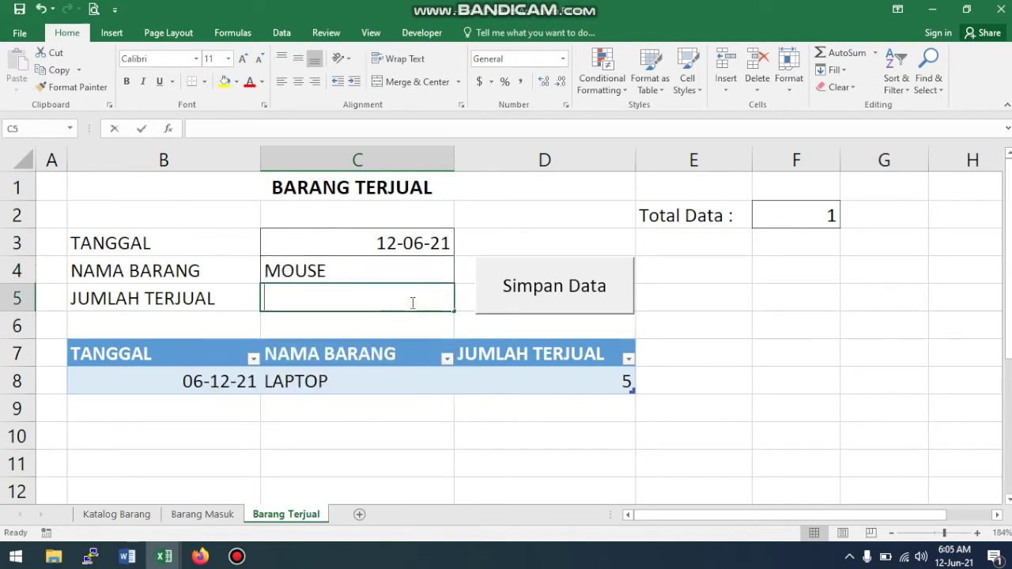
type("5")
left_click(516, 298)
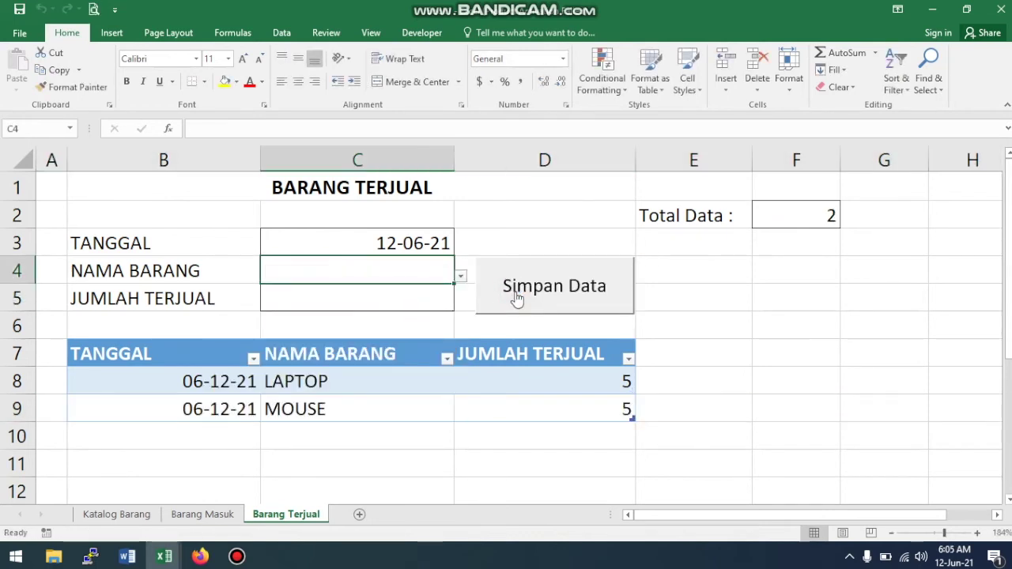
- Log a sale of 5 KEYBOARD, then move to the Katalog Barang sheet
left_click(459, 276)
left_click(341, 350)
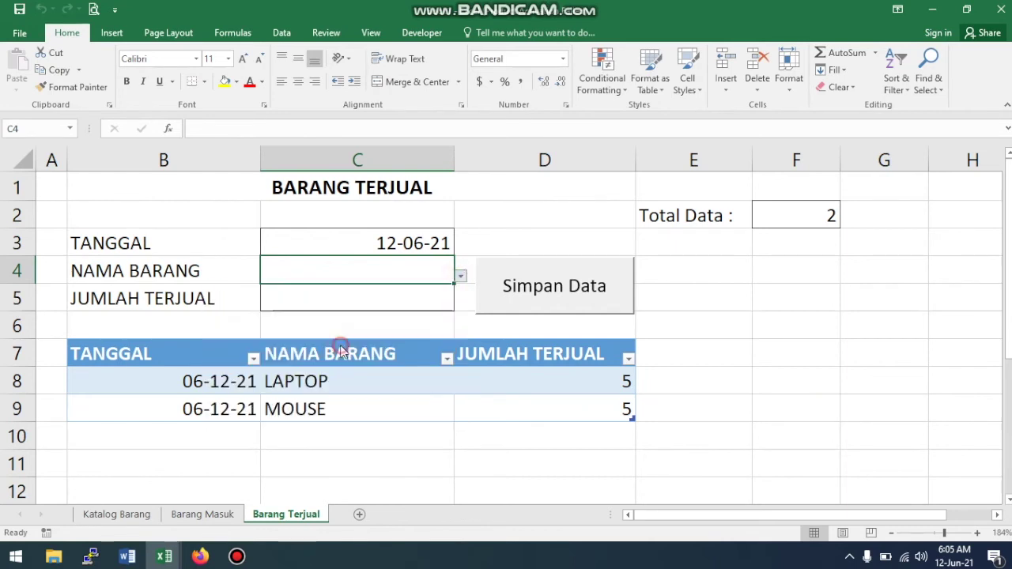
left_click(387, 292)
type("5")
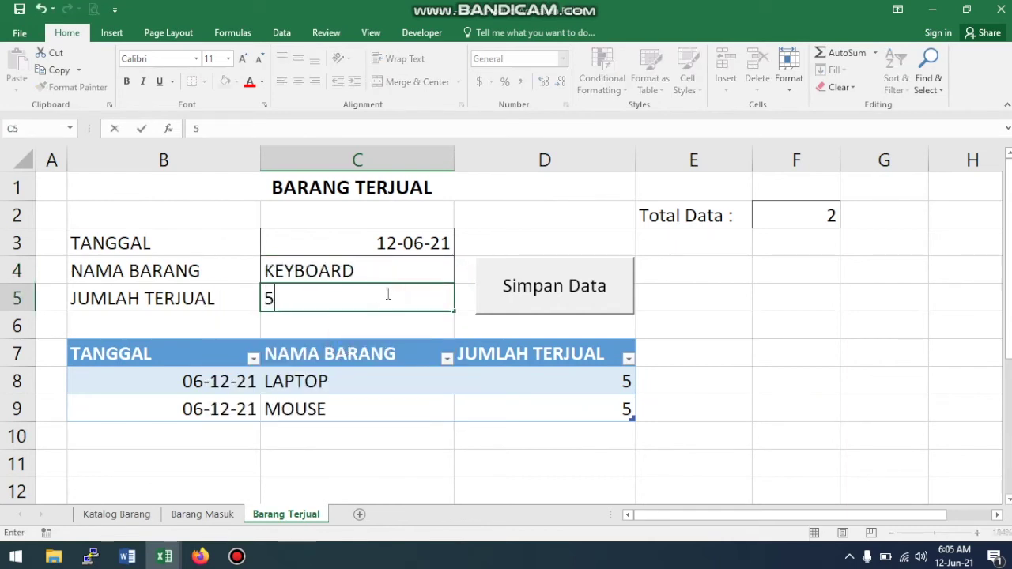
left_click(517, 295)
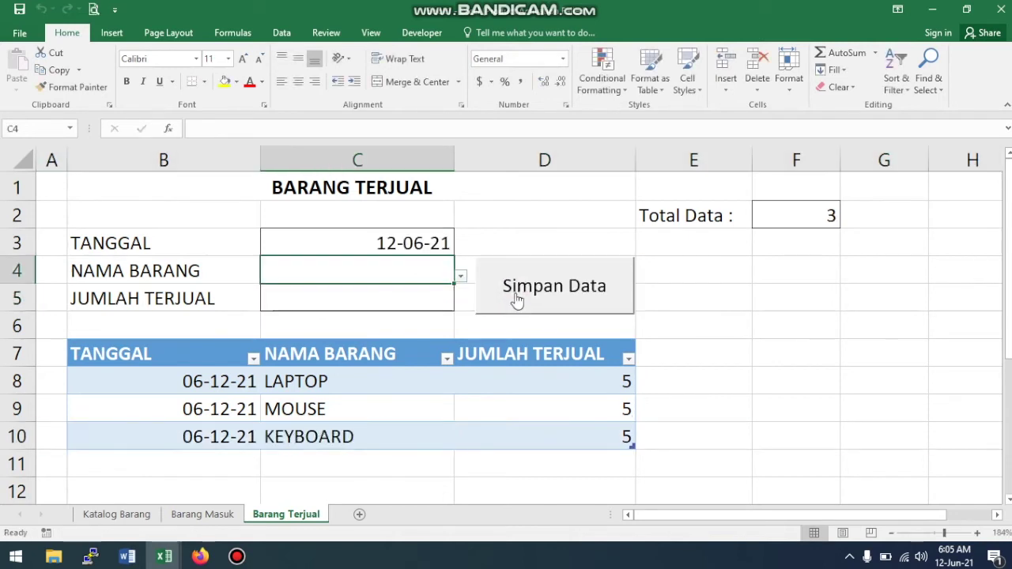
key("ctrl+Page_Up")
key("ctrl+Page_Up")
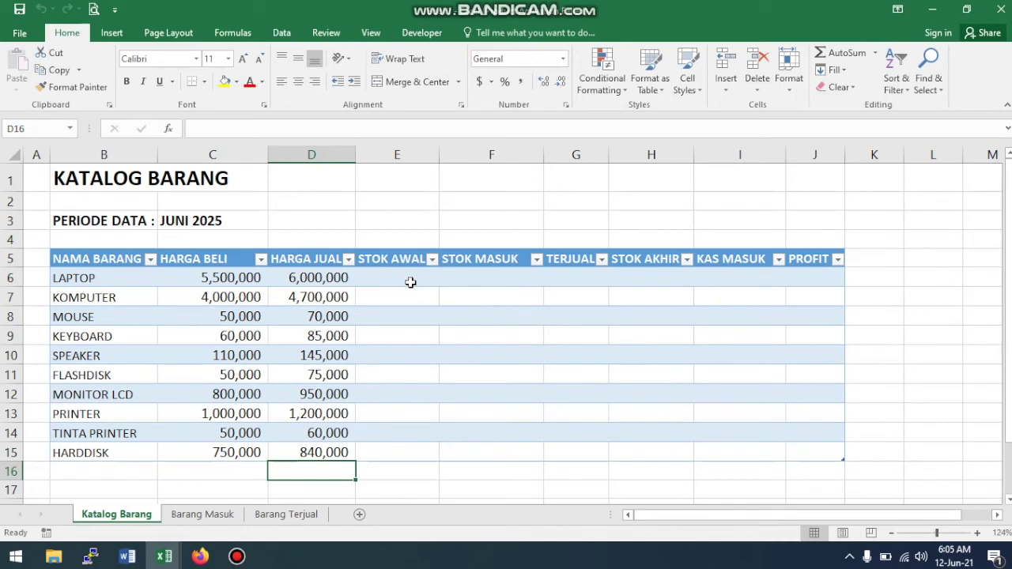
- Enter 100 in E6 and fill it down to E15 for all ten items
left_click(411, 283)
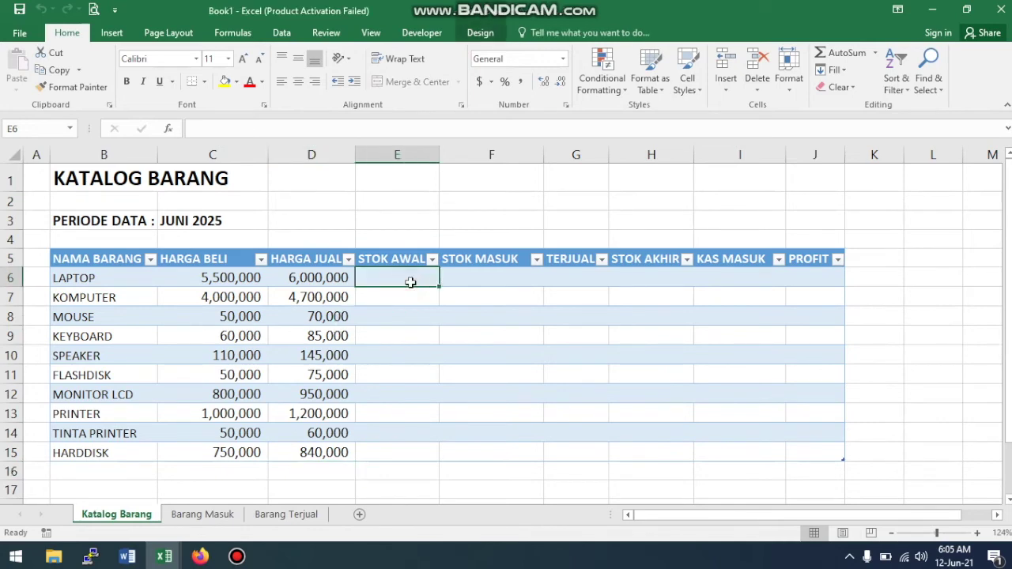
type("100")
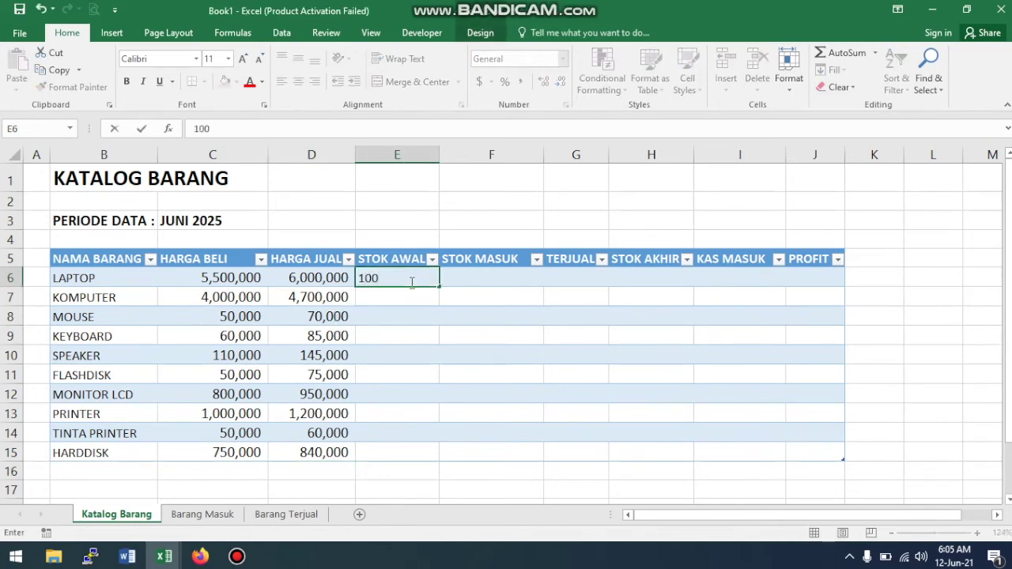
key("Return")
left_click(408, 281)
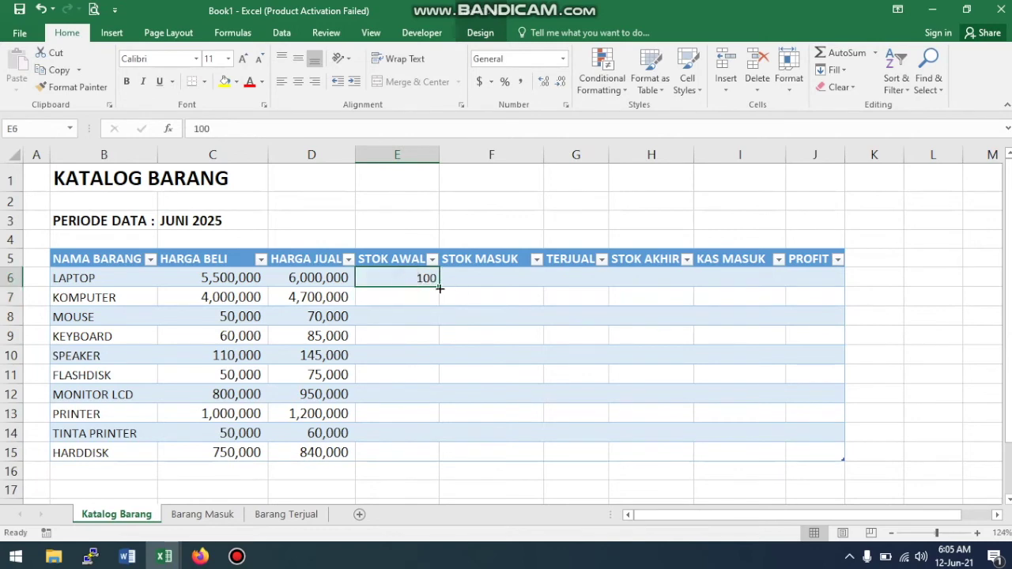
left_click_drag(440, 288, 423, 461)
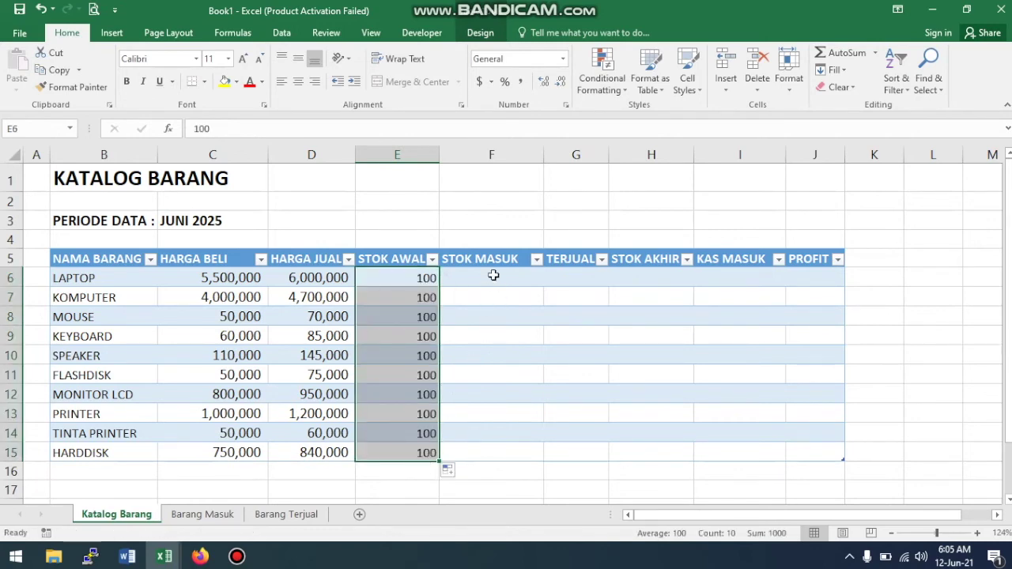
left_click(492, 274)
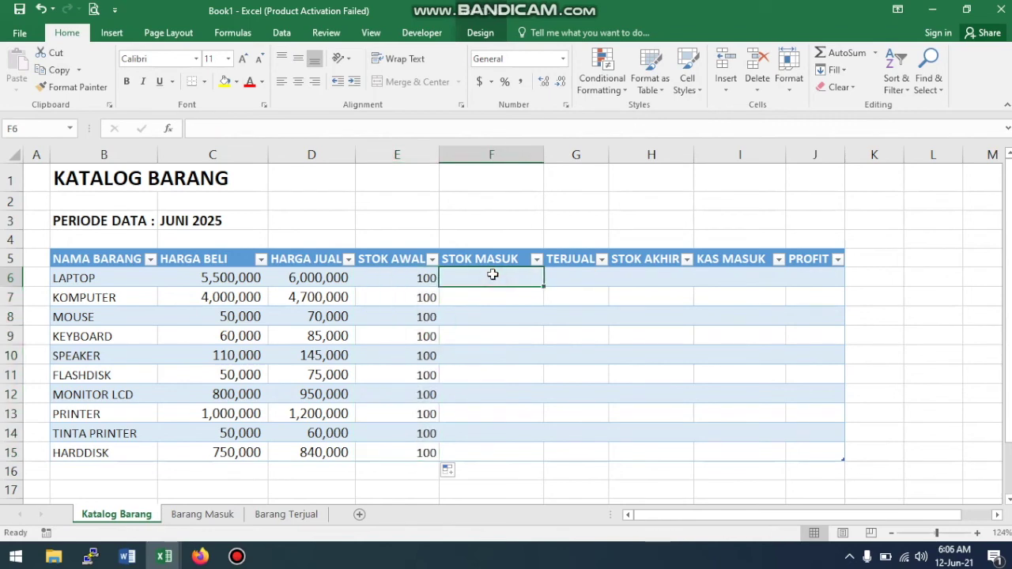
type("=")
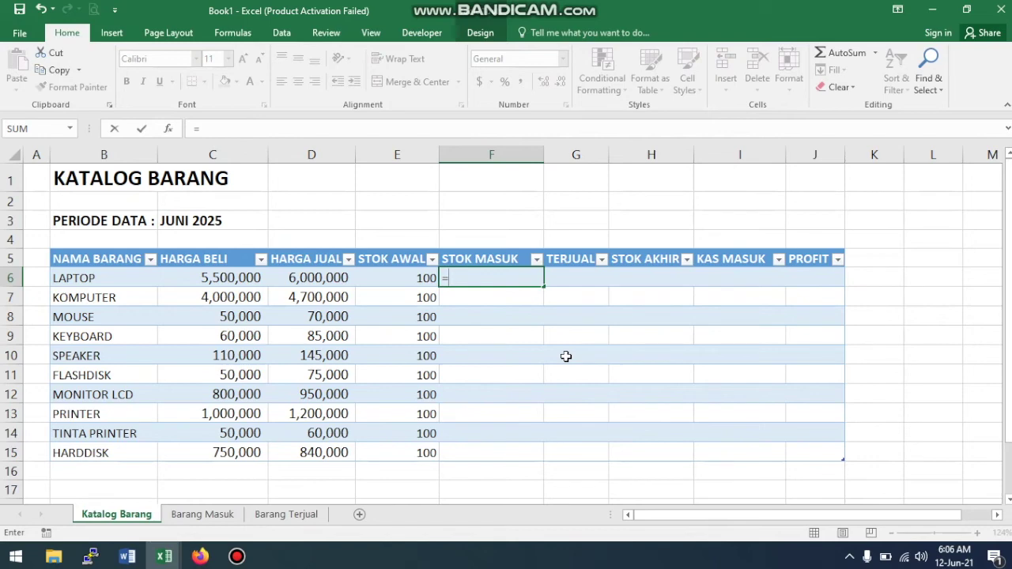
type("s")
- Begin a SUMIF in F6 using Barang Masuk's NAMA BARANG column as the range
key("BackSpace")
type("SUM")
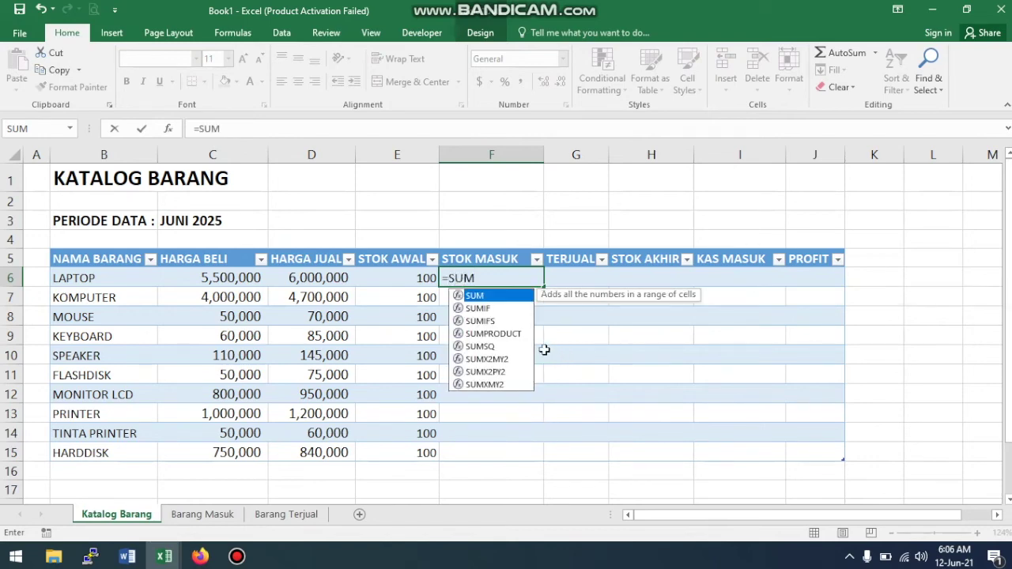
double_click(490, 307)
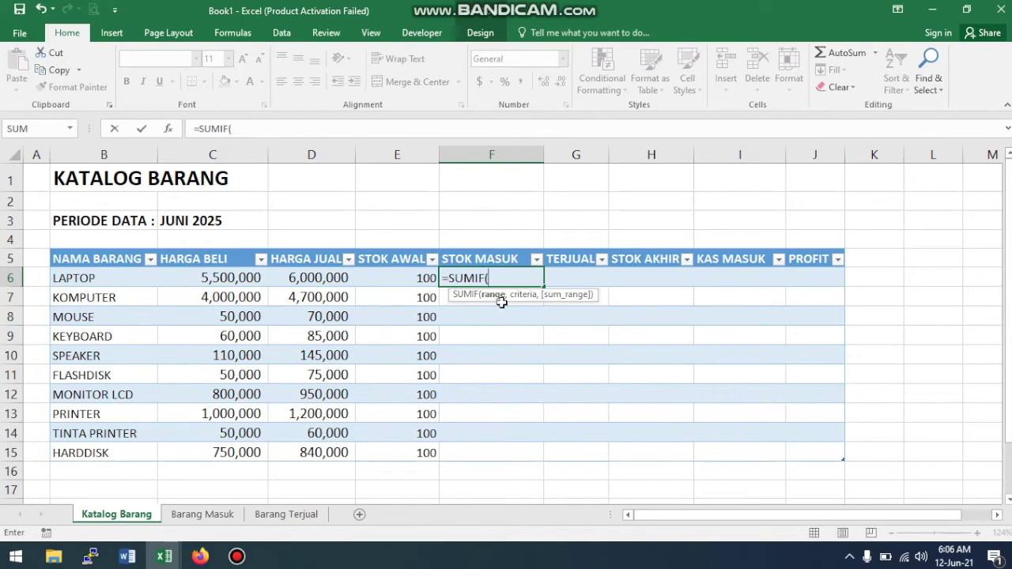
left_click(203, 514)
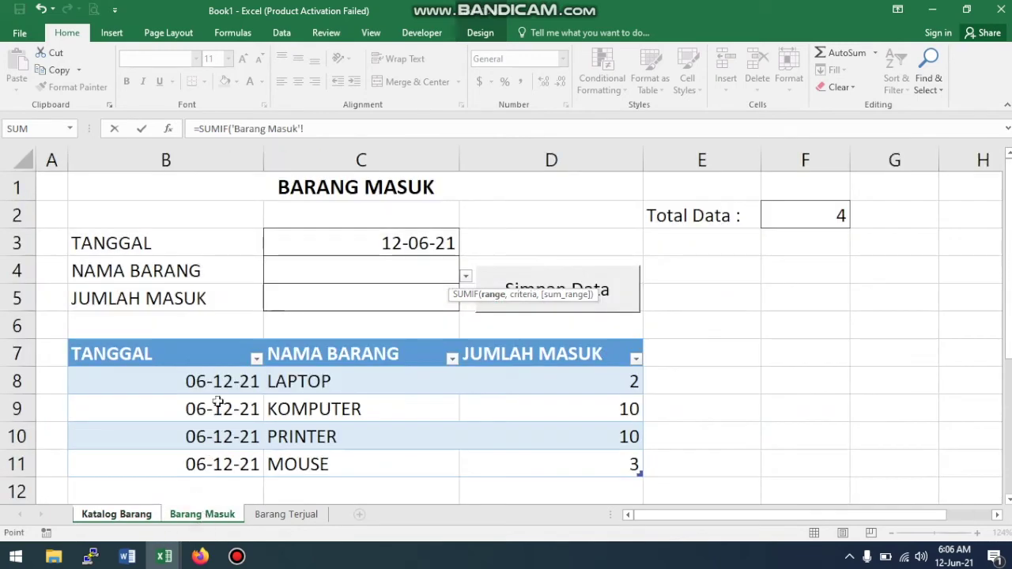
left_click_drag(313, 381, 308, 459)
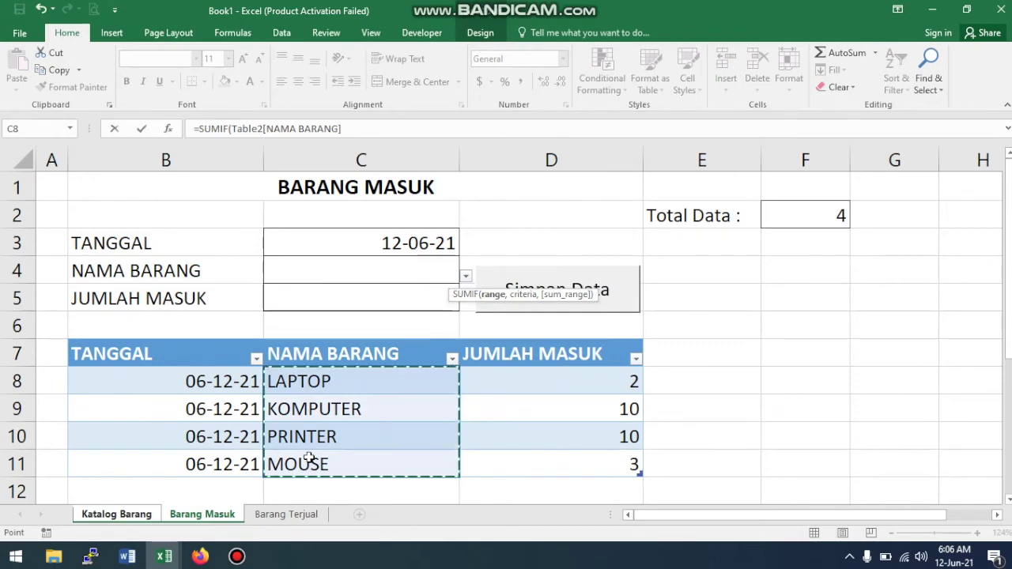
type(",")
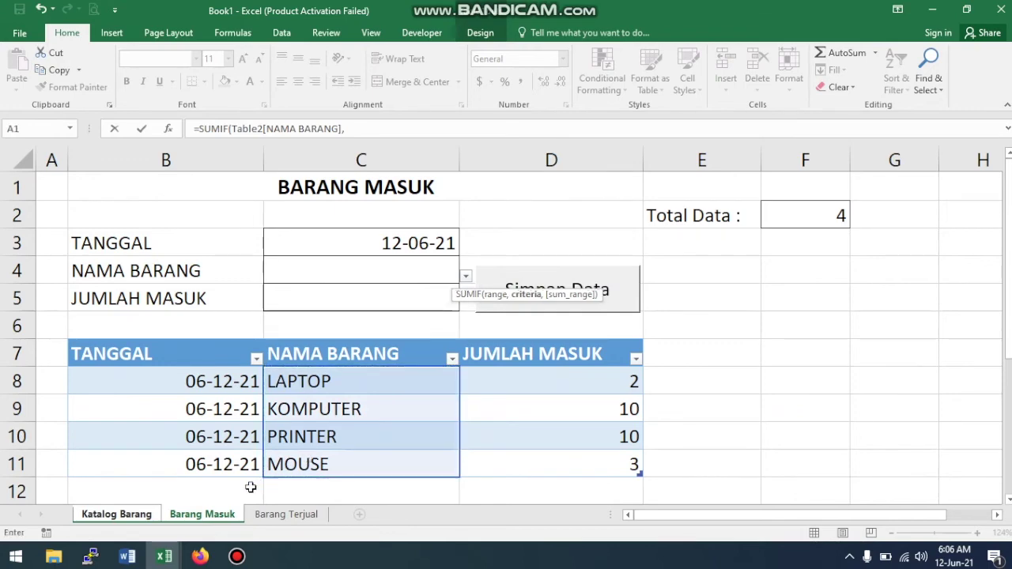
- Complete the SUMIF with catalogue item names as criteria and JUMLAH MASUK as sum range
left_click(131, 514)
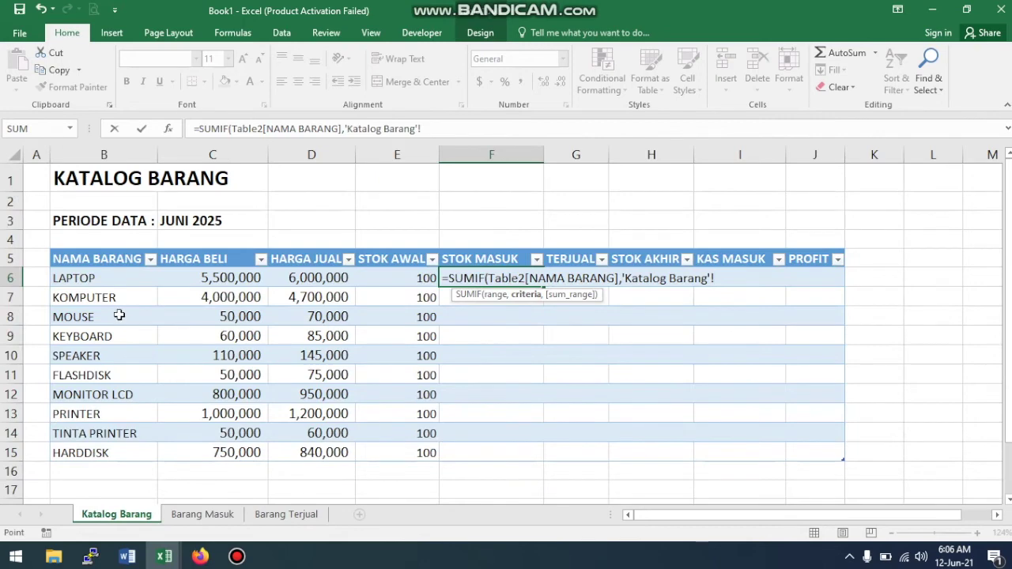
left_click_drag(102, 278, 105, 446)
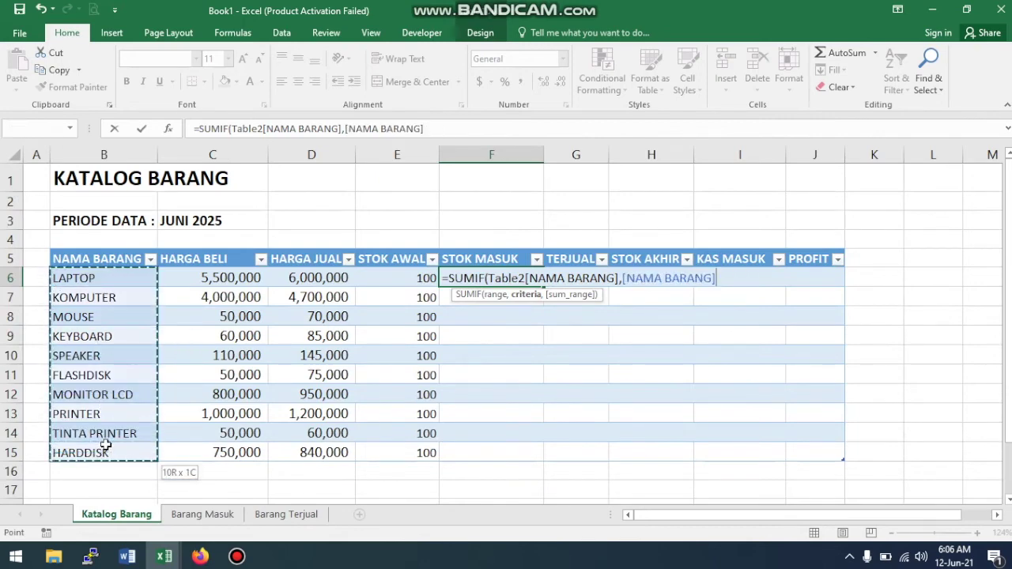
type(",")
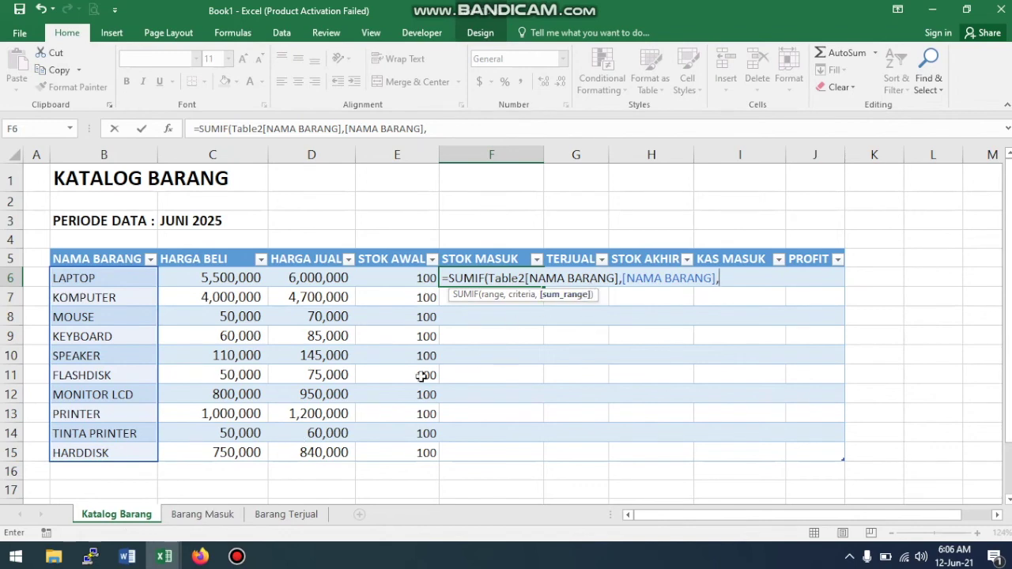
left_click(202, 513)
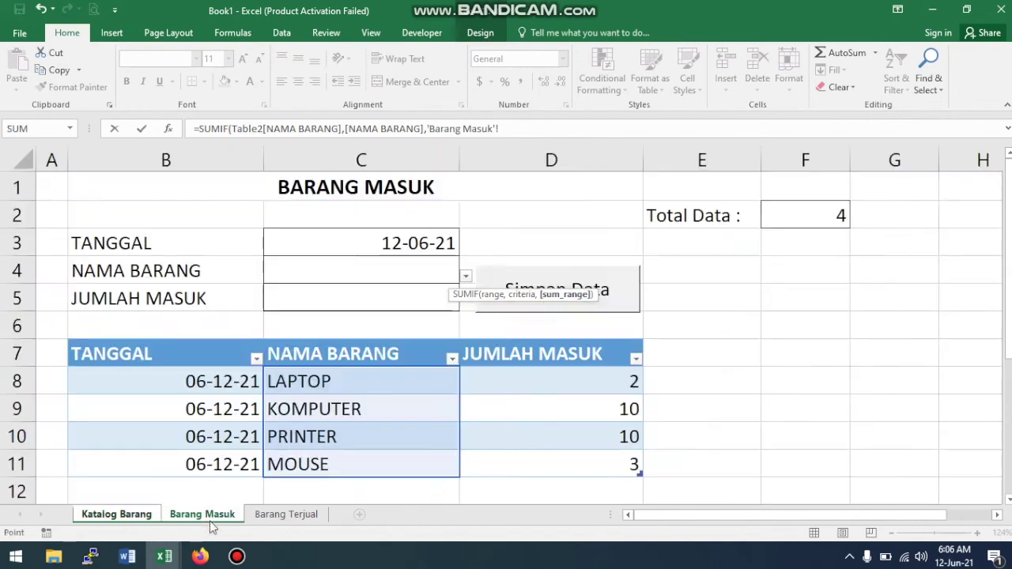
left_click_drag(526, 379, 540, 470)
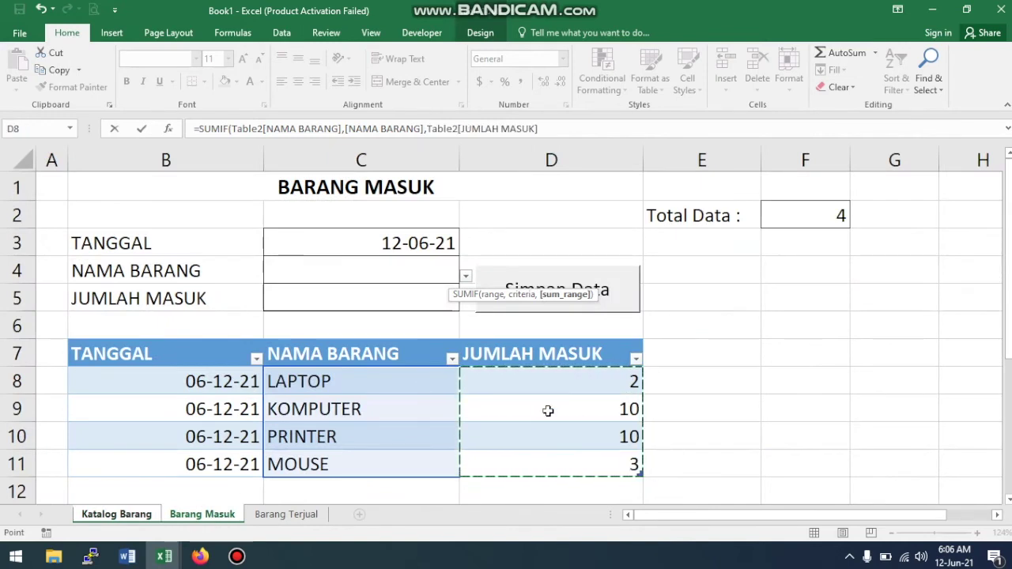
type(")")
key("Return")
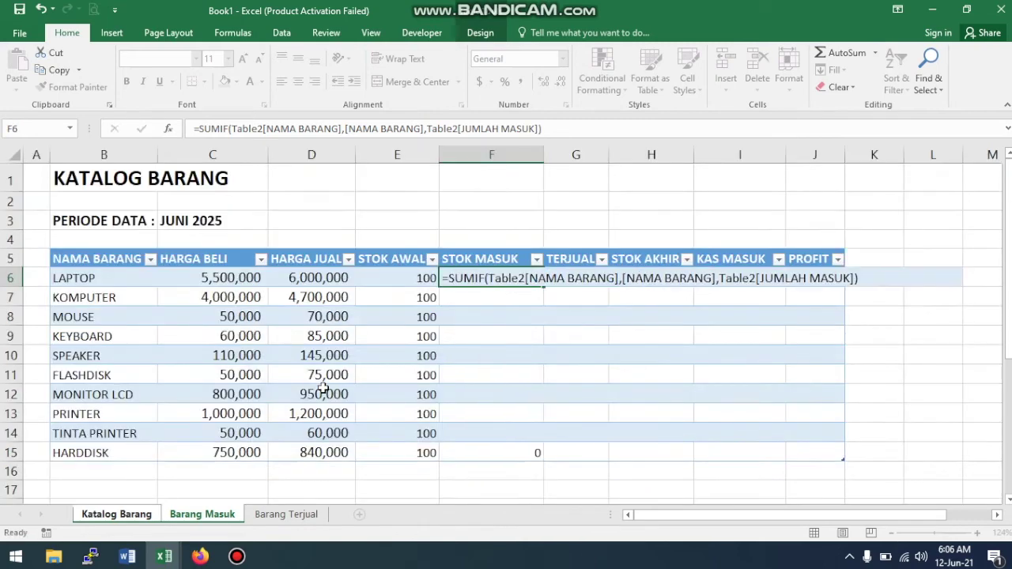
- Check the STOK MASUK results, such as LAPTOP 2 and KOMPUTER 10
left_click(511, 276)
left_click_drag(512, 277, 535, 455)
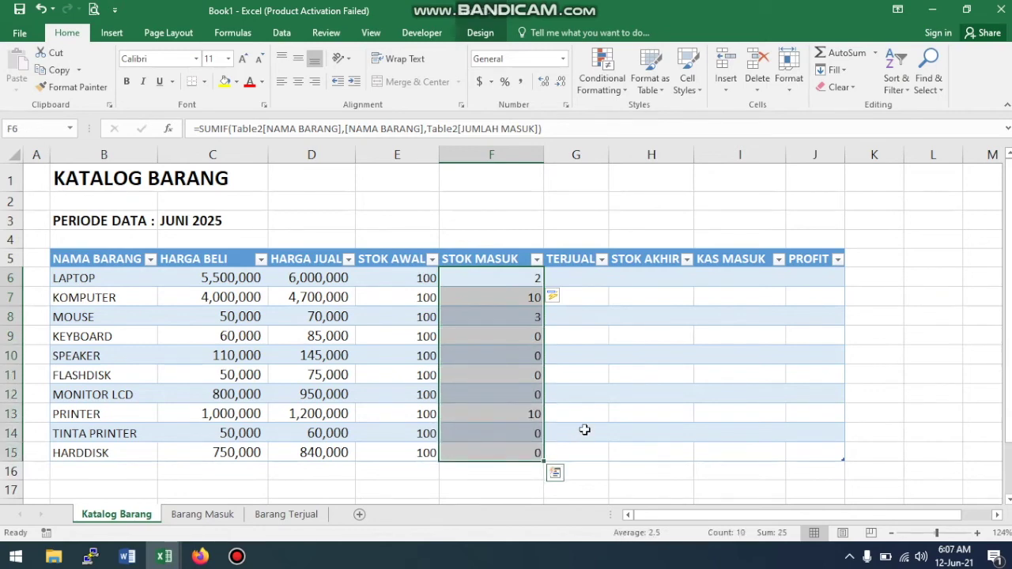
left_click(511, 296)
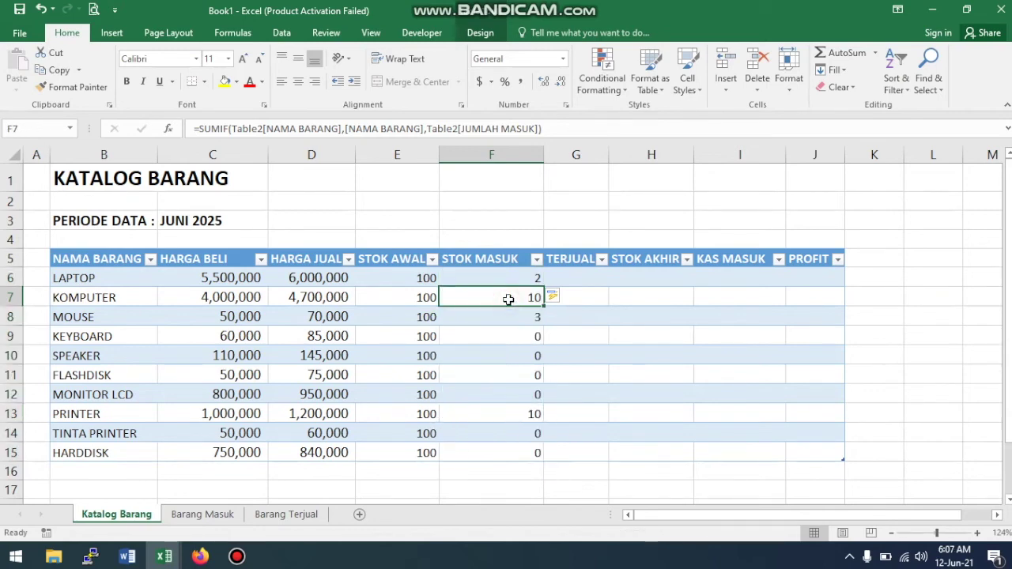
left_click(205, 515)
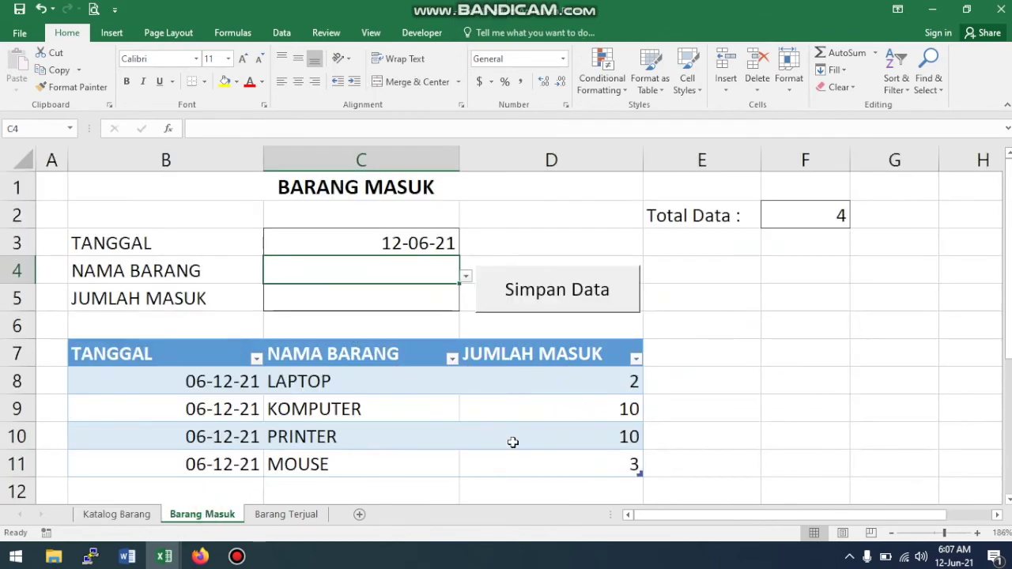
left_click(142, 518)
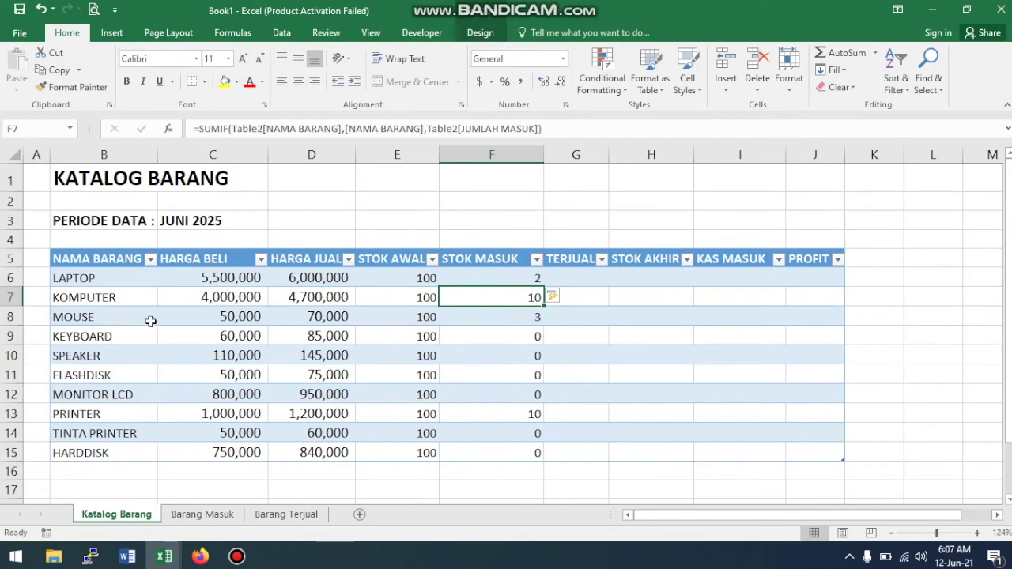
left_click(485, 274)
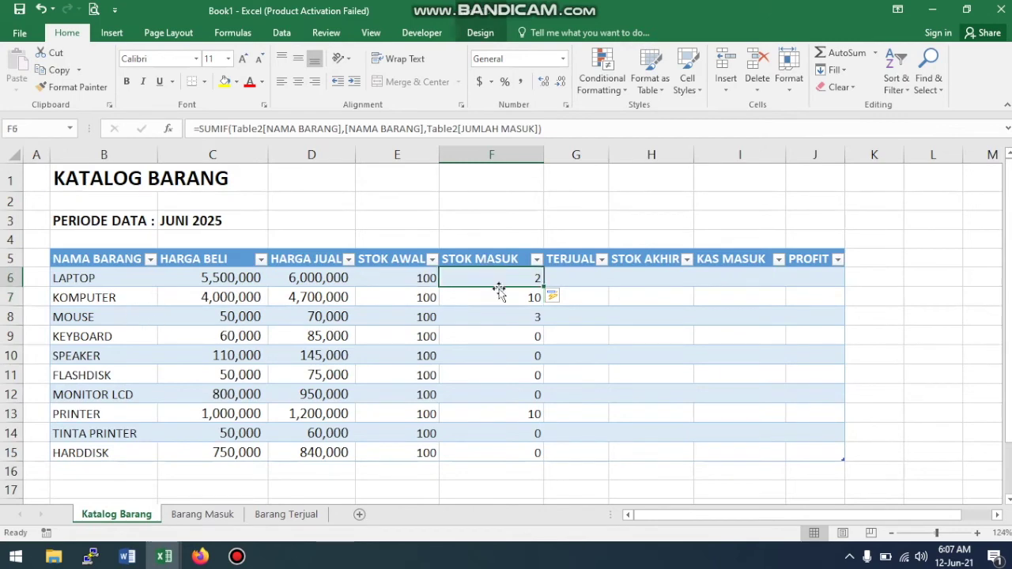
left_click(503, 295)
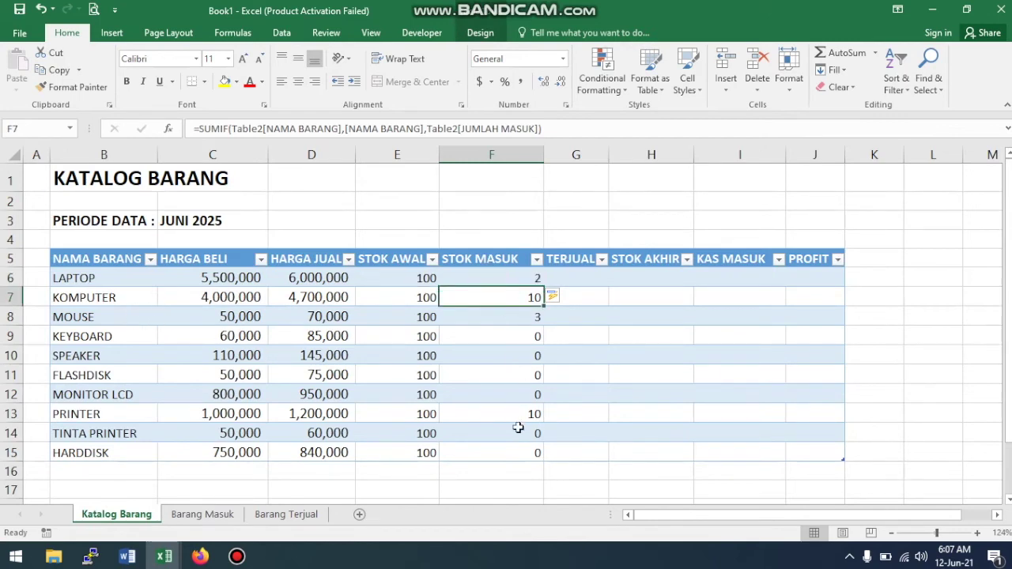
left_click(589, 277)
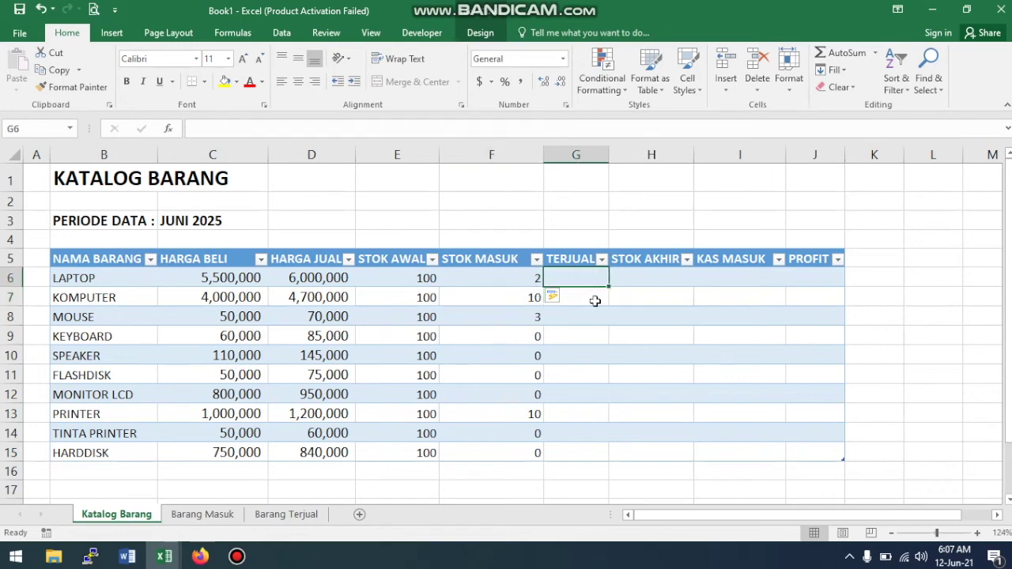
type("=SUM")
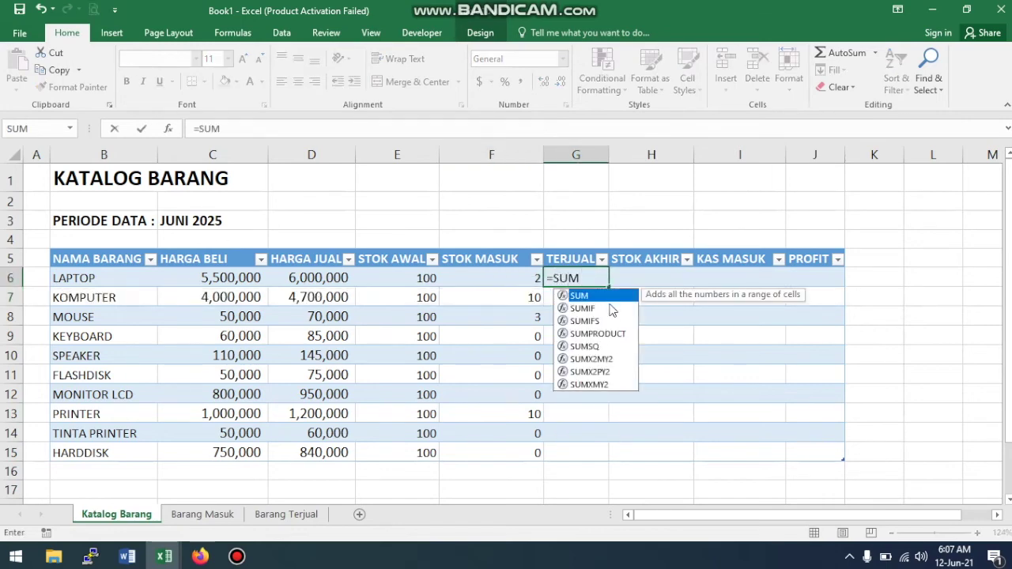
- Enter =SUMIF(Table3[NAMA BARANG],[NAMA BARANG],Table3[JUMLAH TERJUAL]) in G6 for the TERJUAL column
double_click(609, 309)
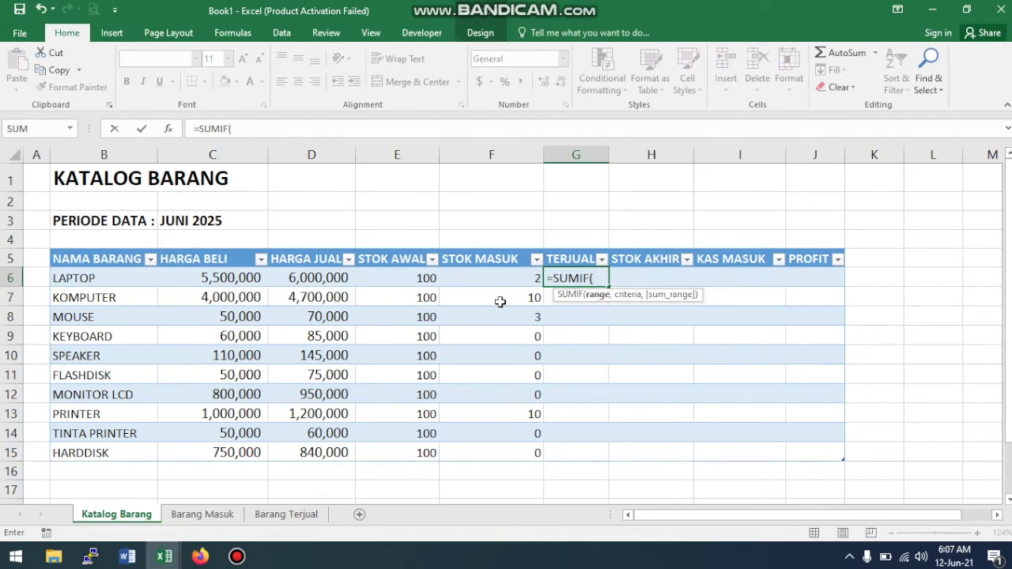
left_click(278, 515)
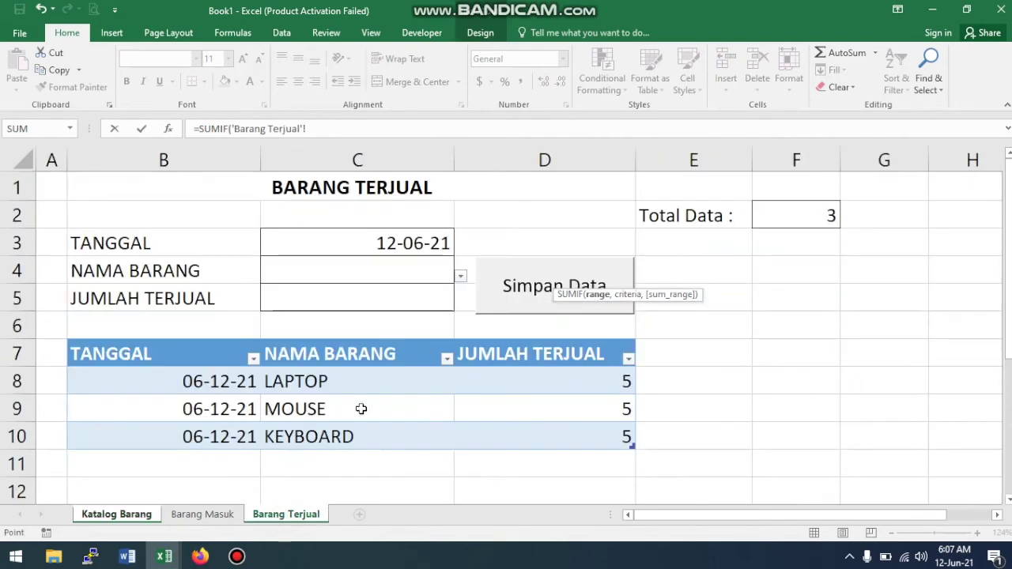
left_click_drag(397, 381, 396, 445)
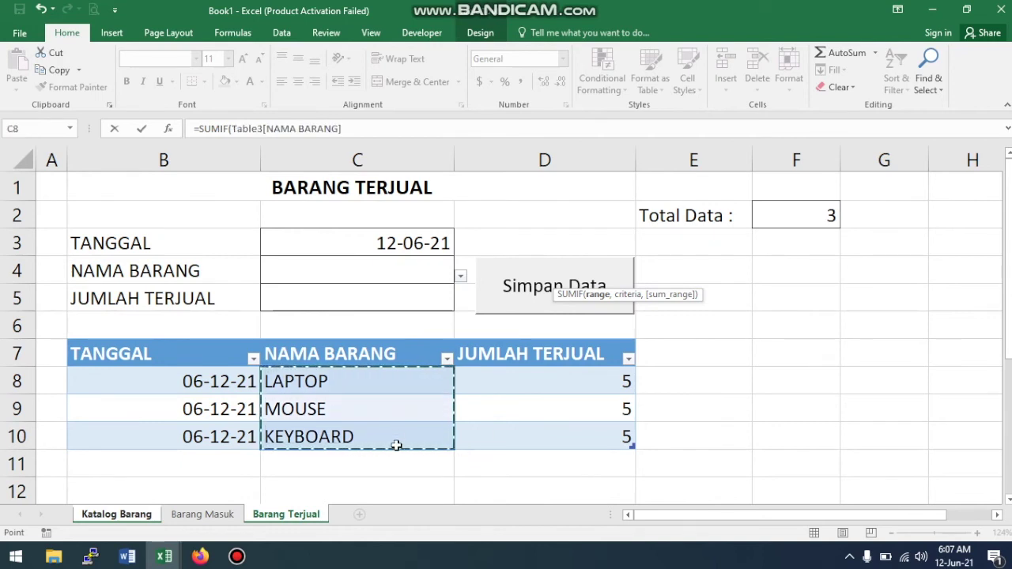
type(",")
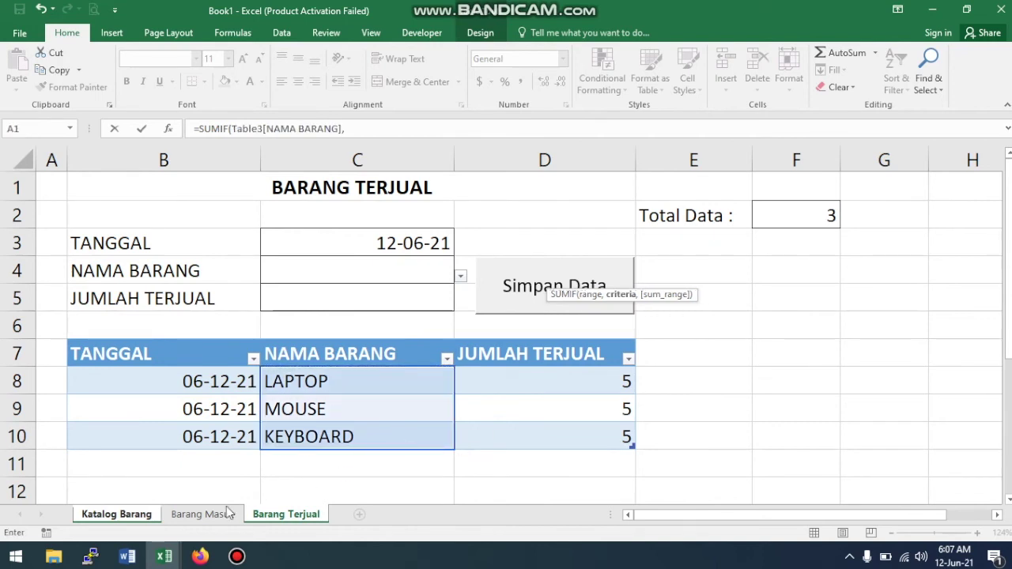
left_click(116, 514)
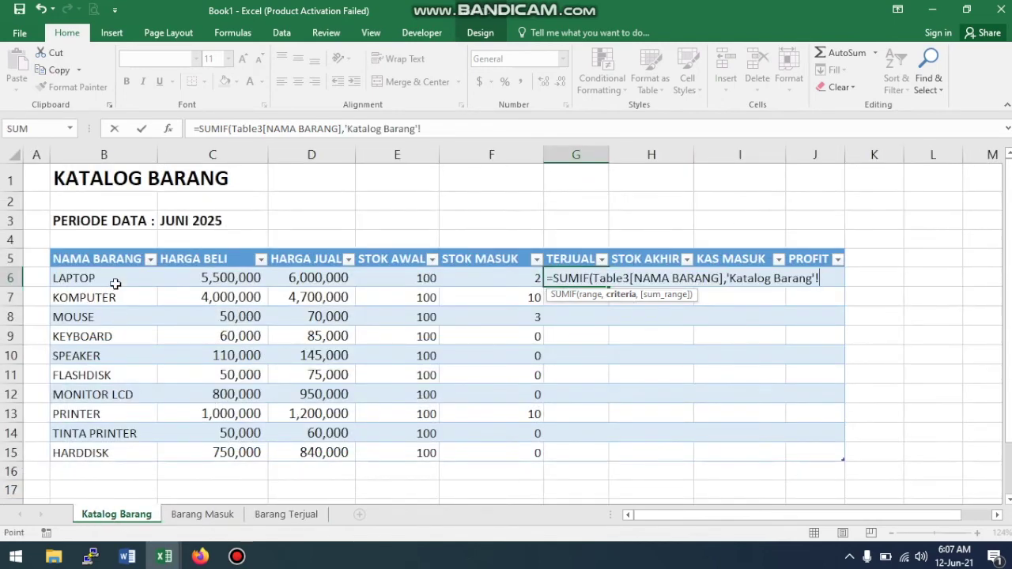
left_click_drag(111, 277, 106, 453)
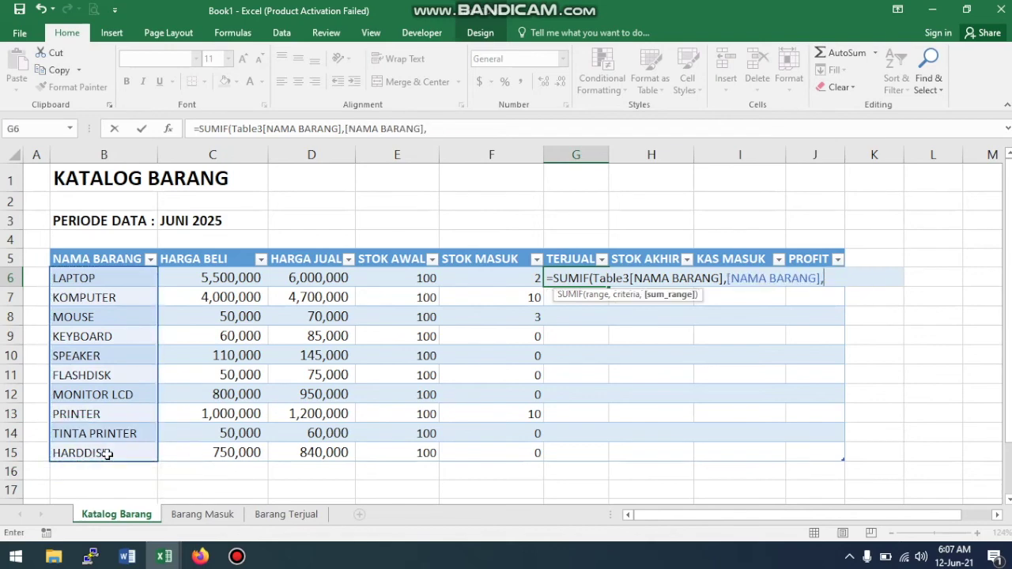
left_click(316, 514)
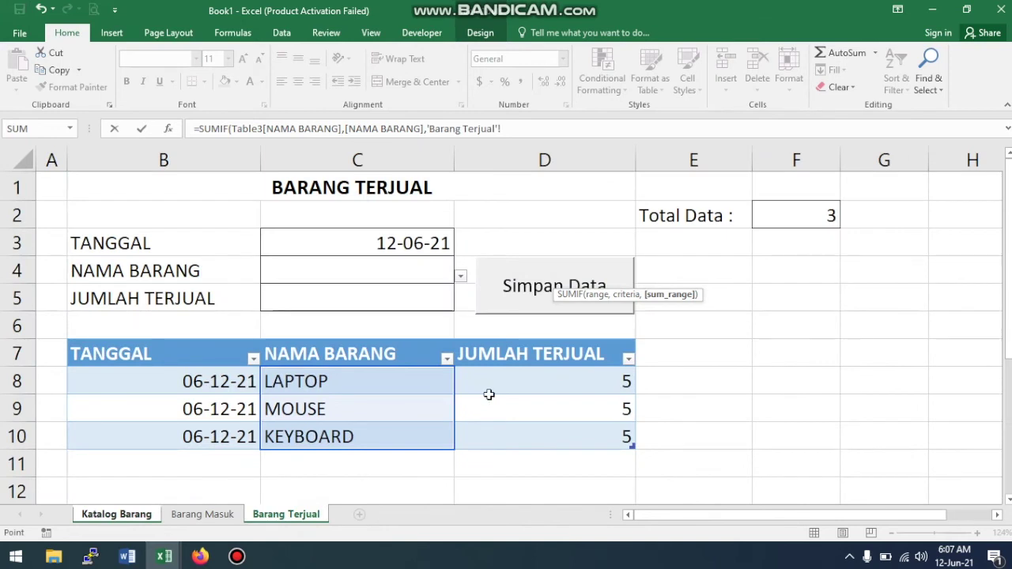
left_click_drag(506, 381, 528, 440)
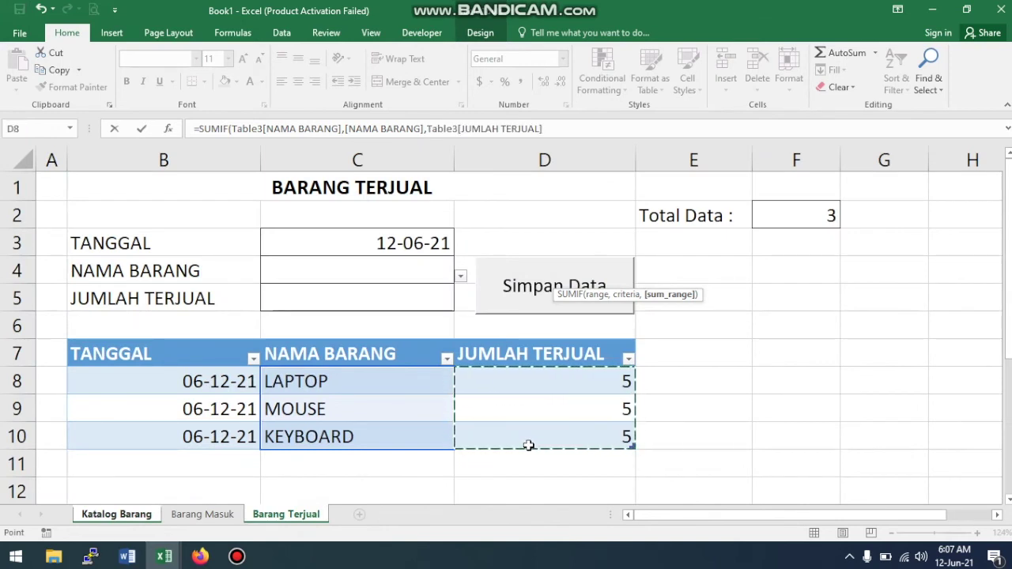
type(")")
key("Return")
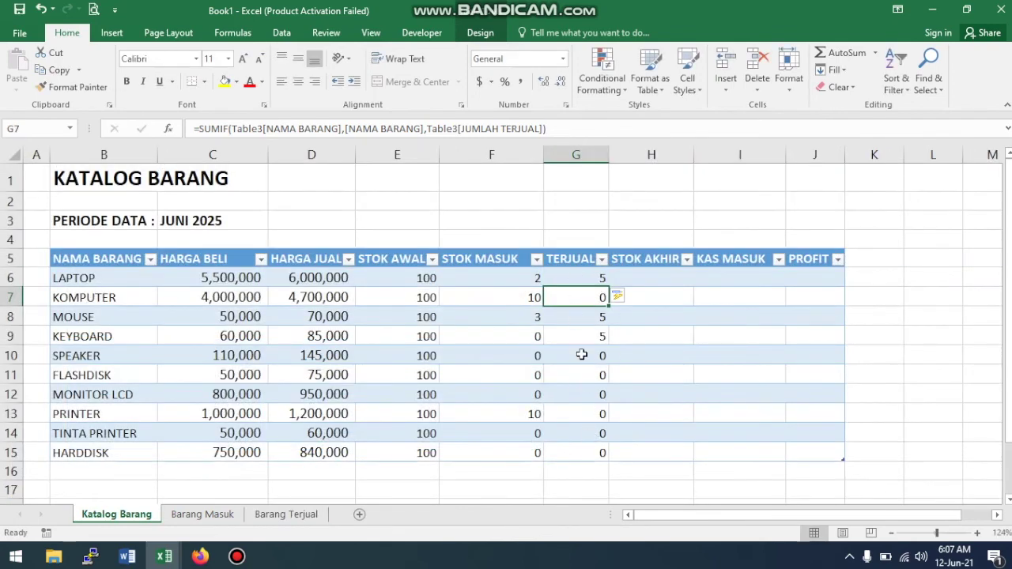
- Verify TERJUAL shows 5 for LAPTOP, MOUSE and KEYBOARD against the source sheets
key("Down")
left_click(580, 338)
left_click(579, 308)
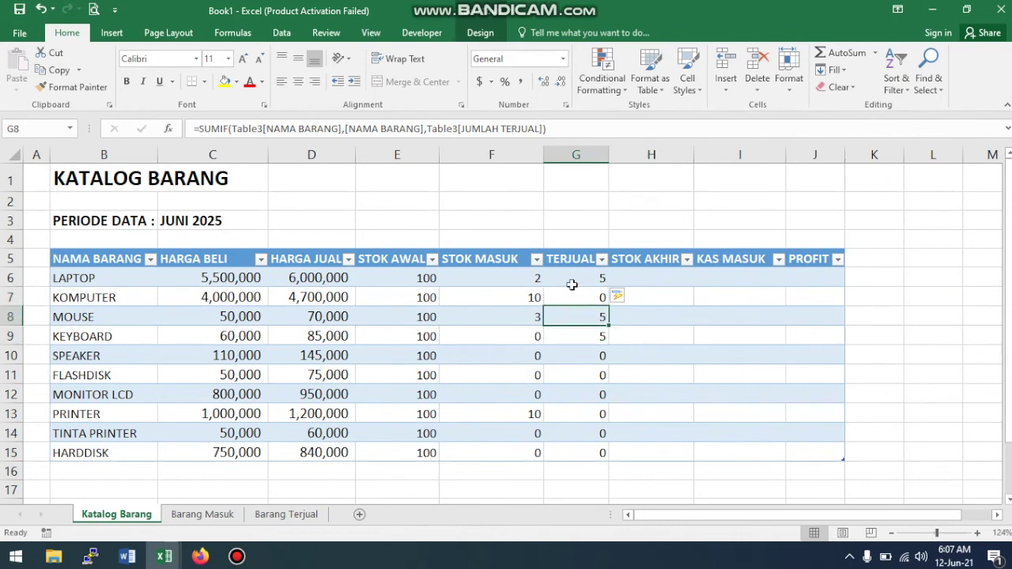
left_click(572, 280)
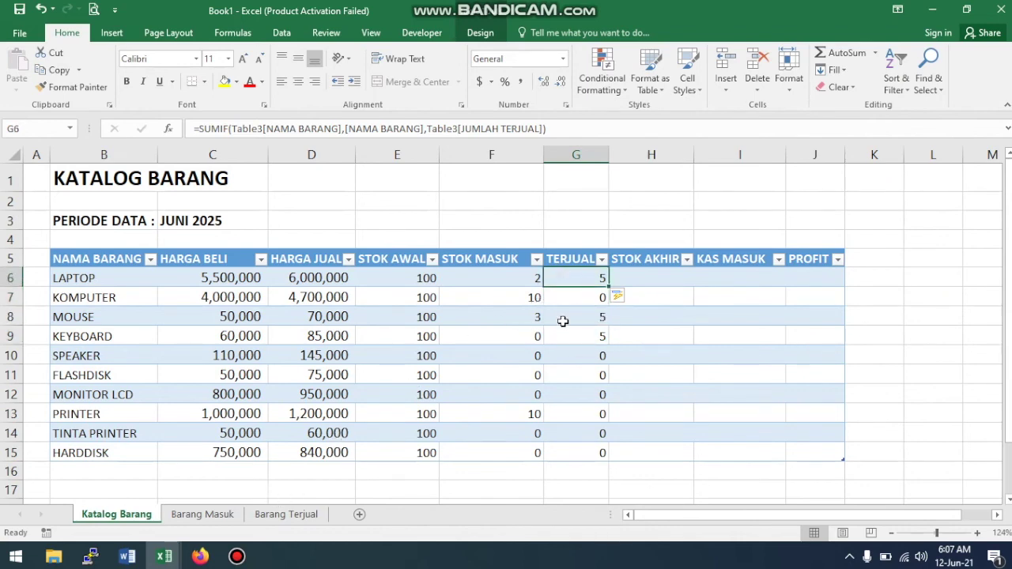
left_click(286, 518)
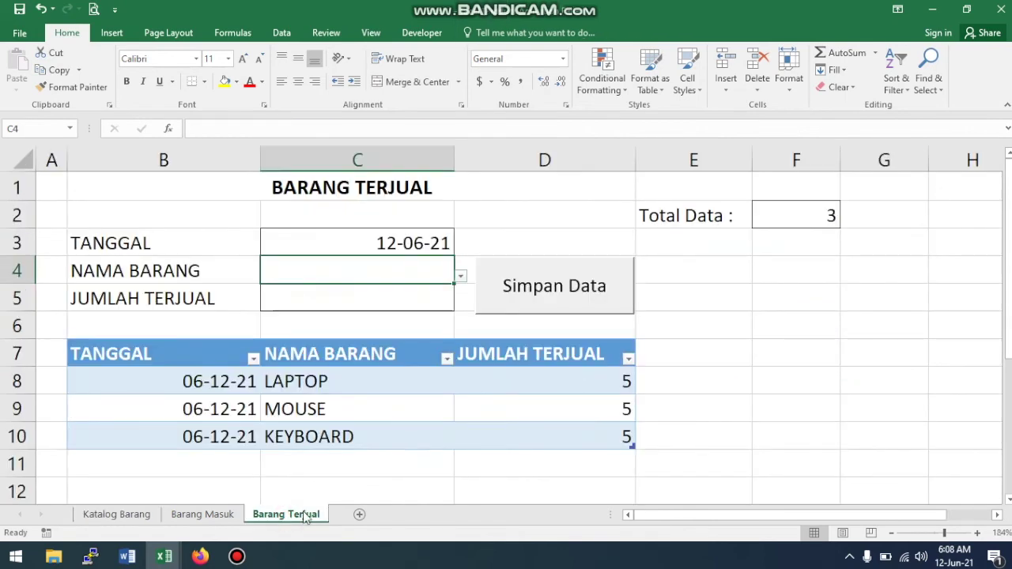
left_click(193, 515)
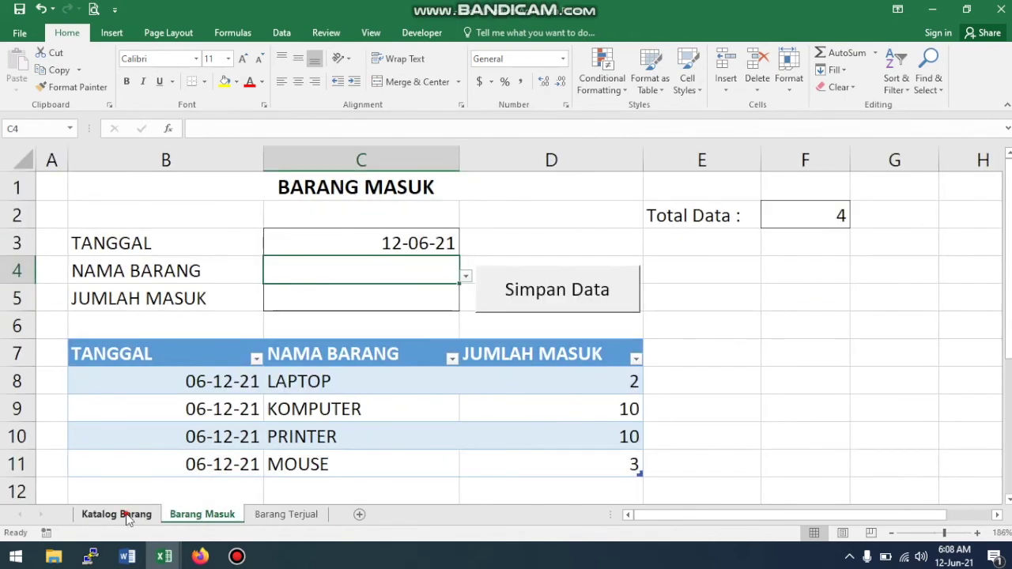
left_click(128, 516)
left_click(651, 277)
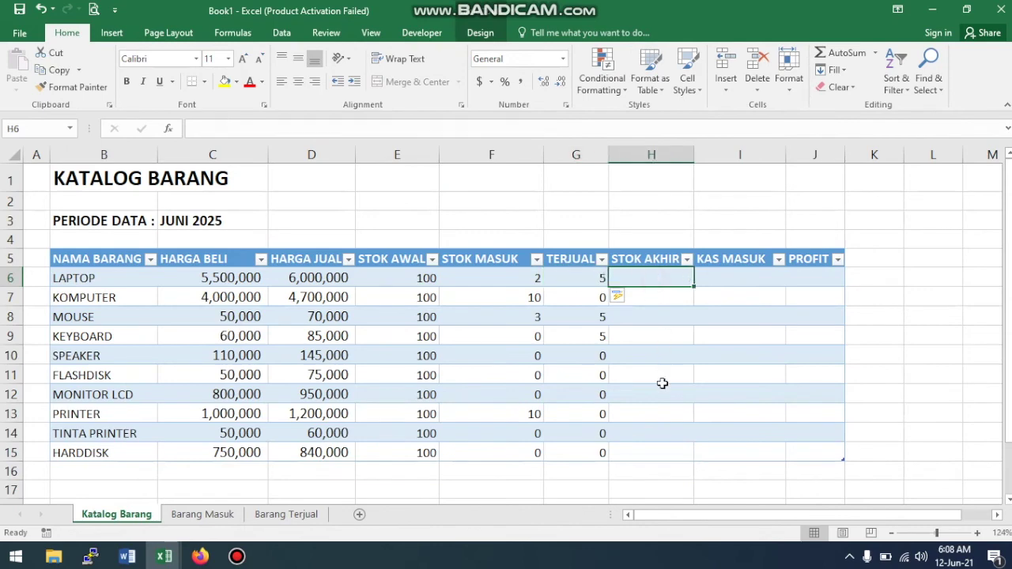
type("=")
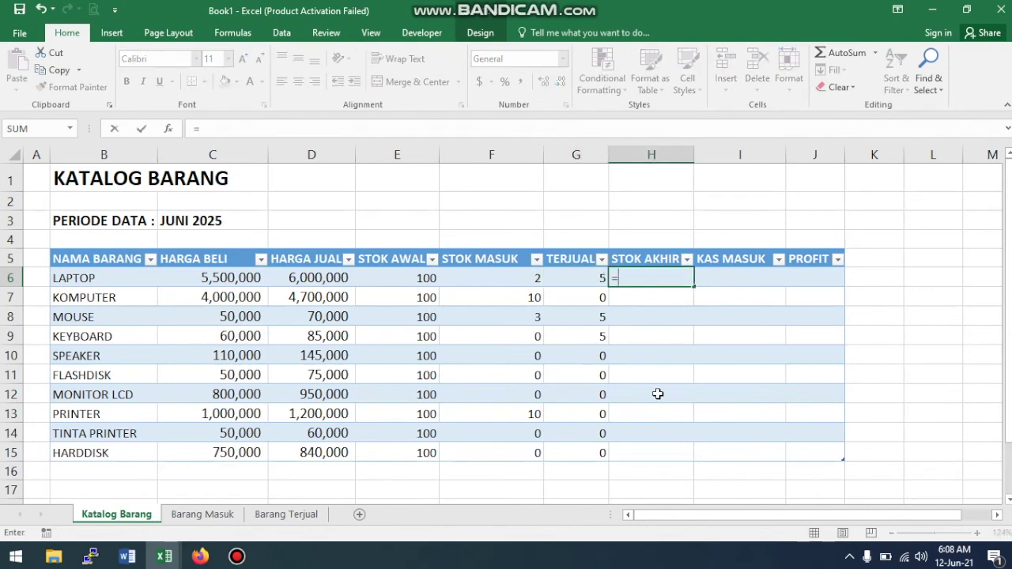
- Fill STOK AKHIR with =E6+F6-G6 for every item, giving LAPTOP 97
left_click(410, 282)
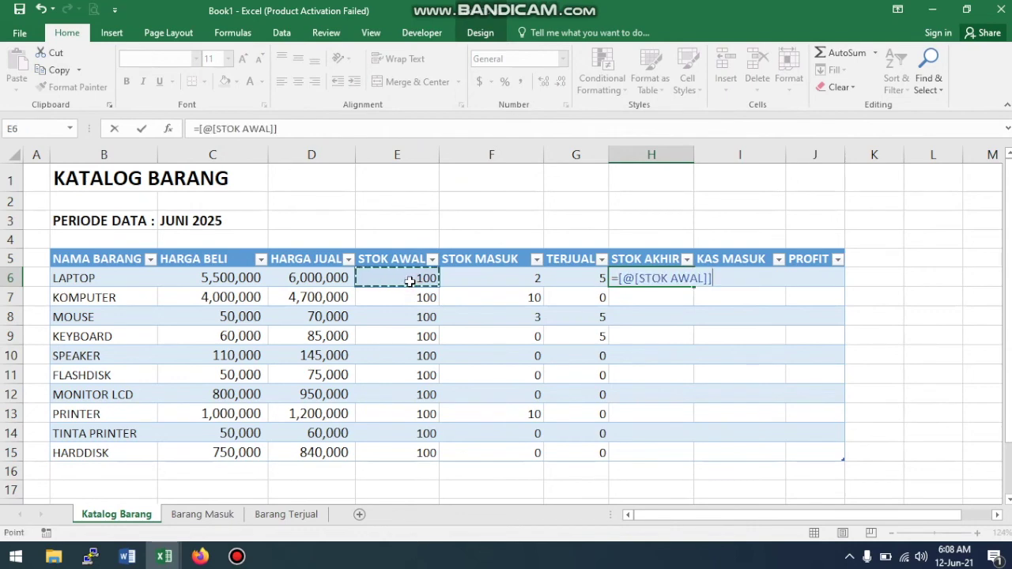
type("+")
left_click(473, 272)
type("-")
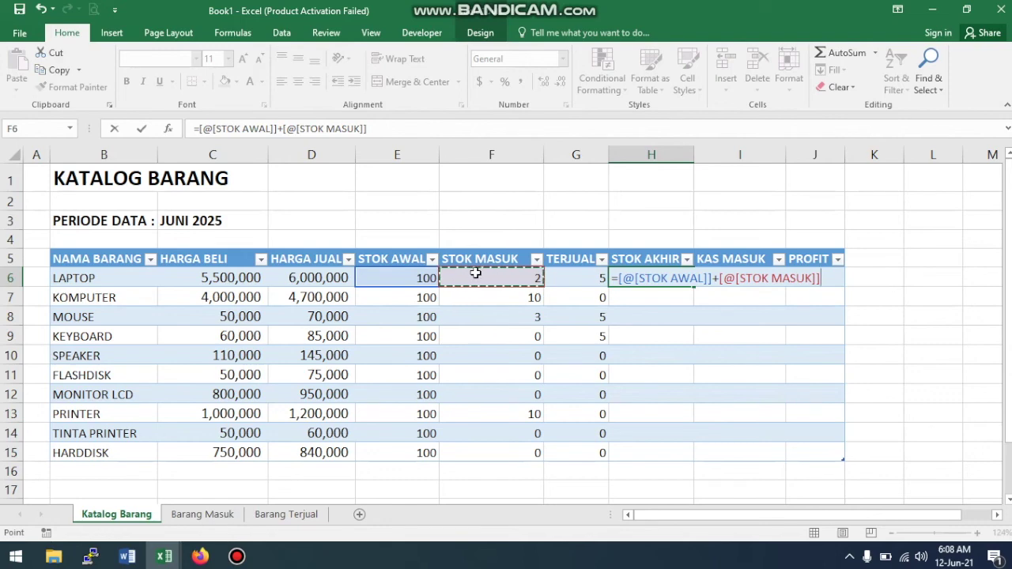
left_click(569, 277)
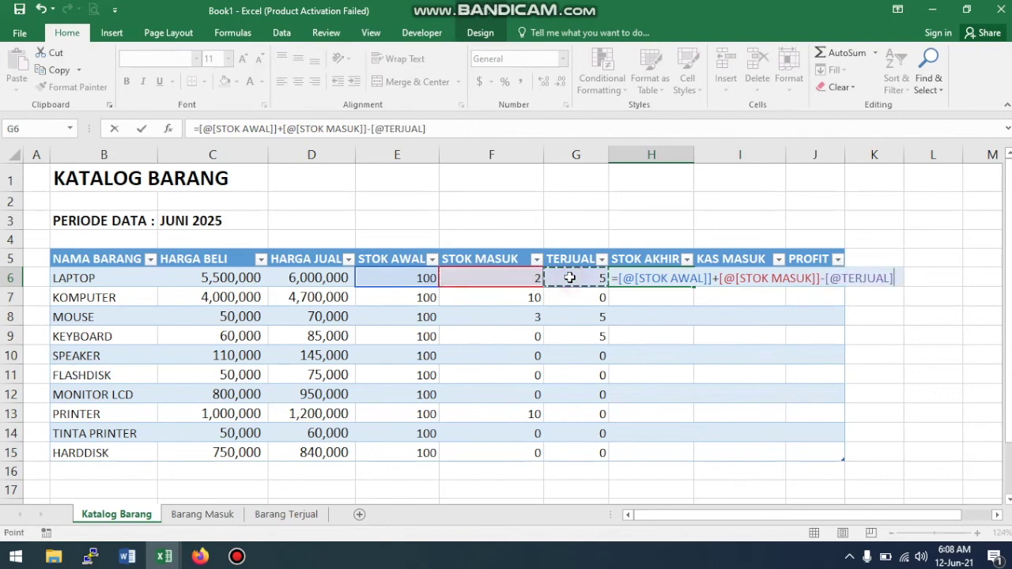
key("Return")
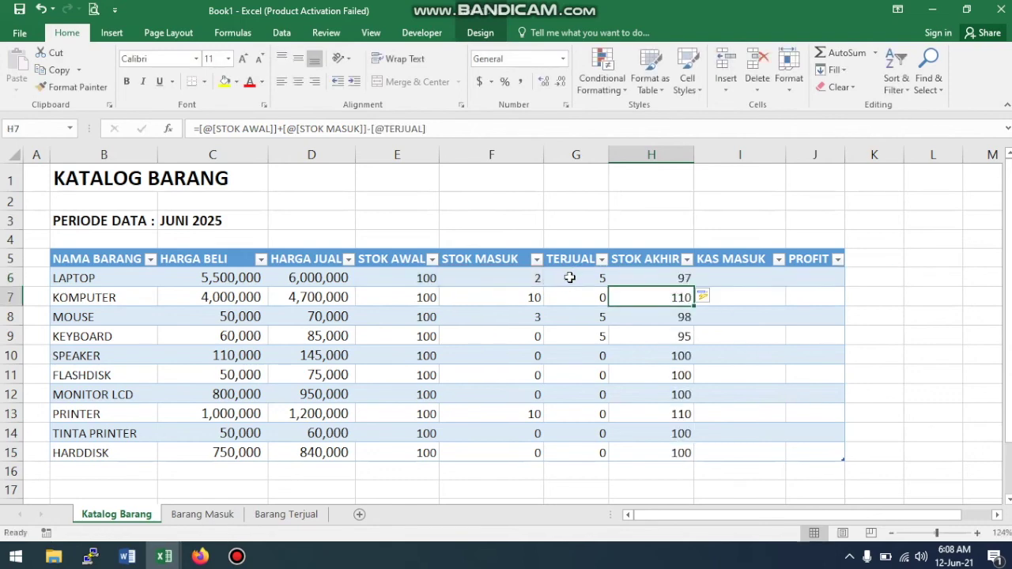
left_click(731, 277)
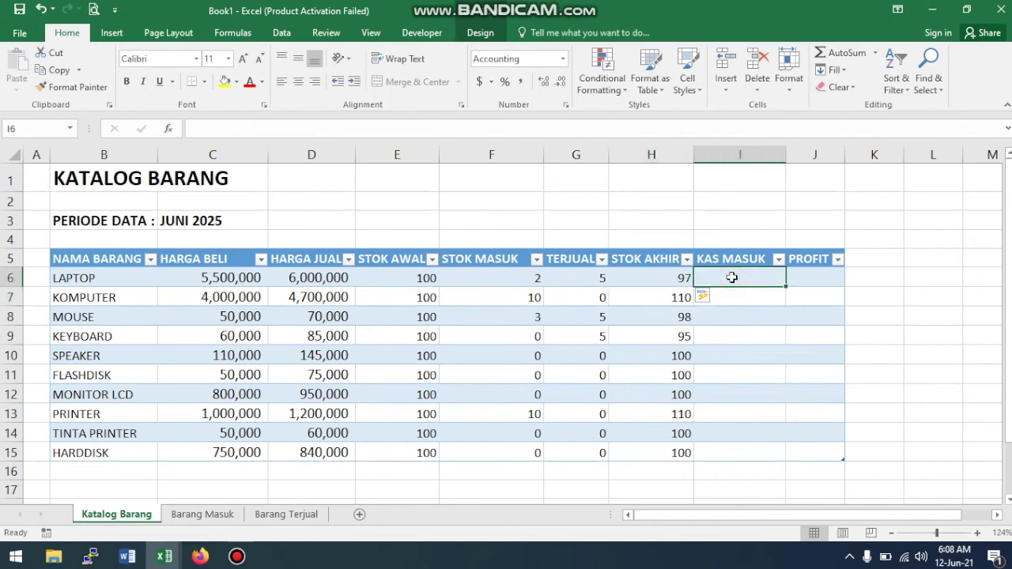
- Fill KAS MASUK with HARGA JUAL times TERJUAL, giving LAPTOP 30,000,000 and MOUSE 350,000
type("=[@[HARGA JUAL")
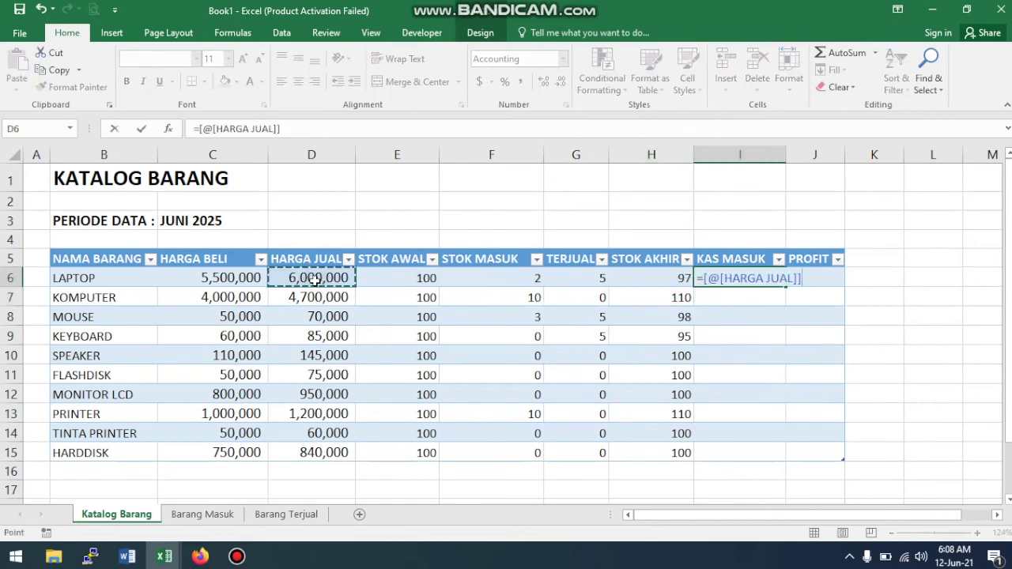
type("*")
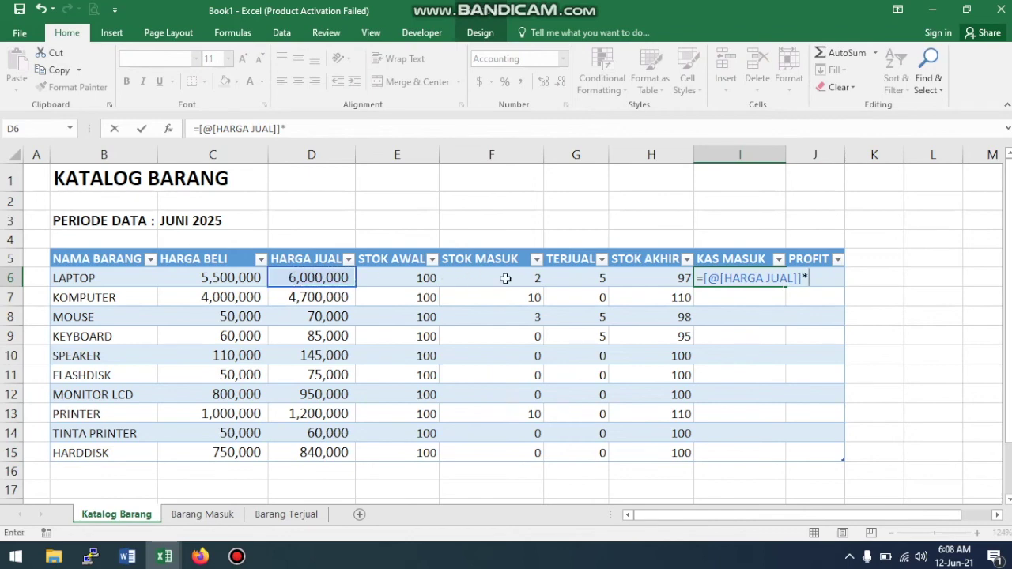
left_click(575, 276)
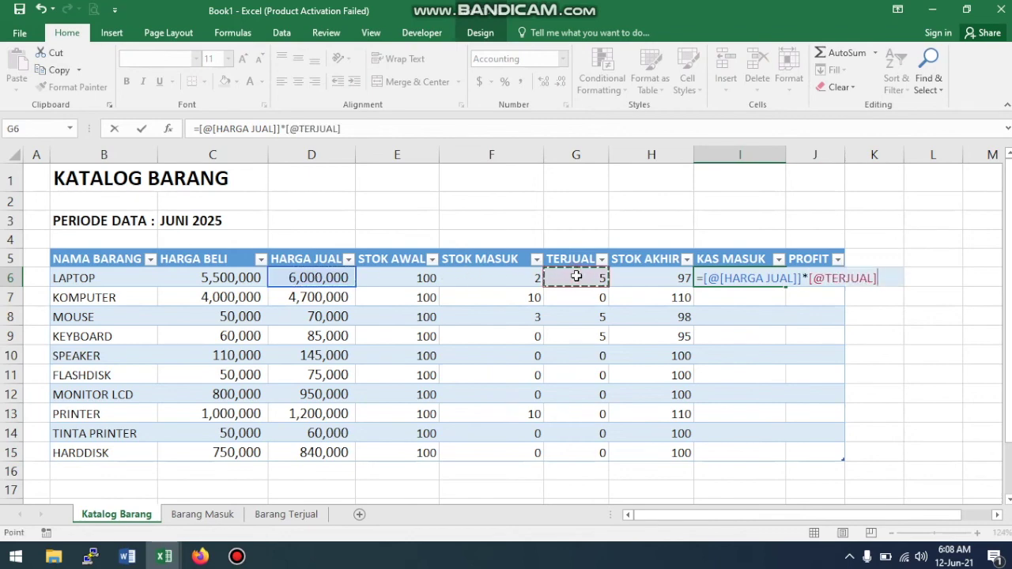
key("Return")
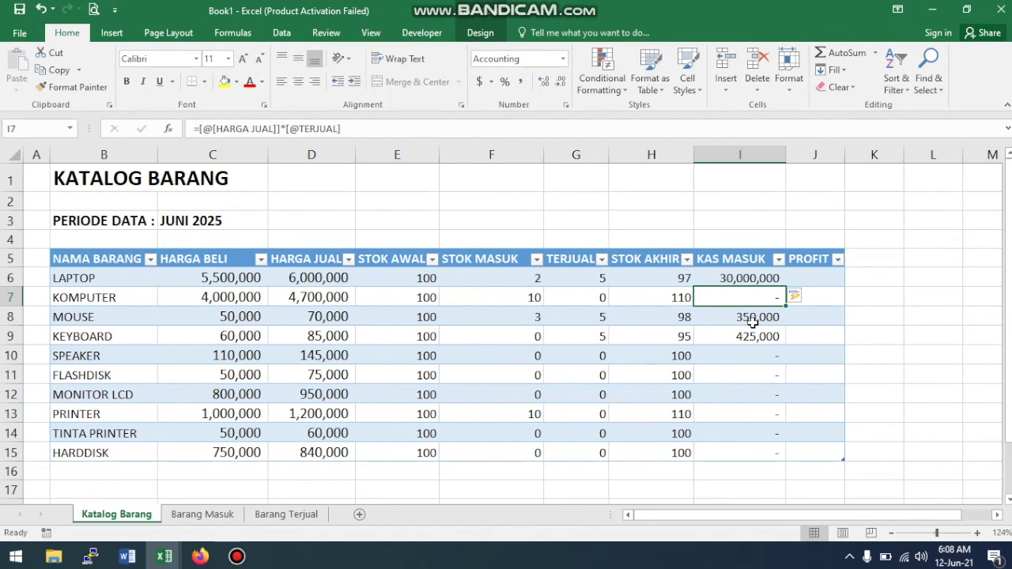
- Fill PROFIT with KAS MASUK minus HARGA BELI times TERJUAL, giving LAPTOP 2,500,000
left_click(815, 271)
type("=")
left_click(737, 278)
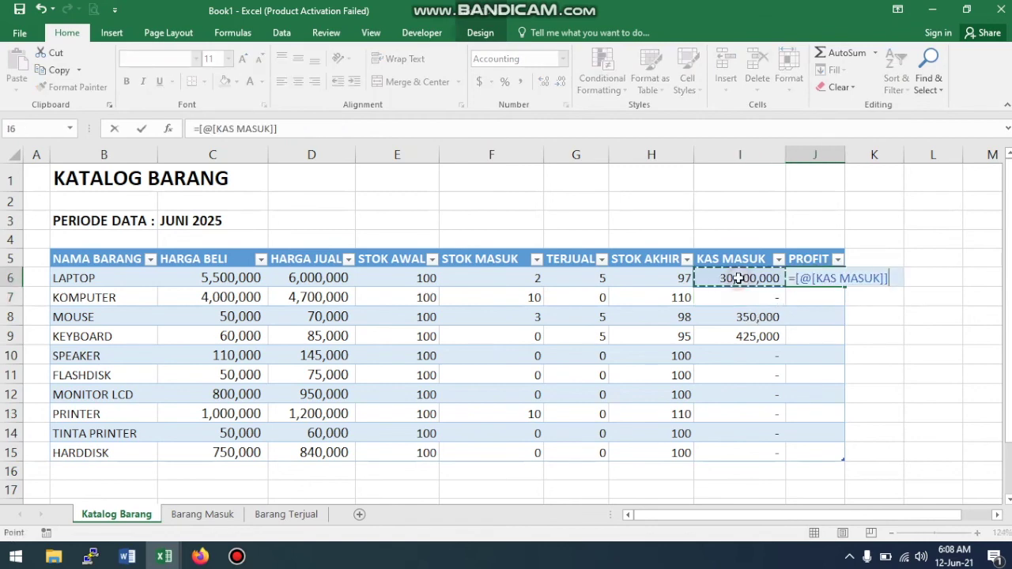
type("-(")
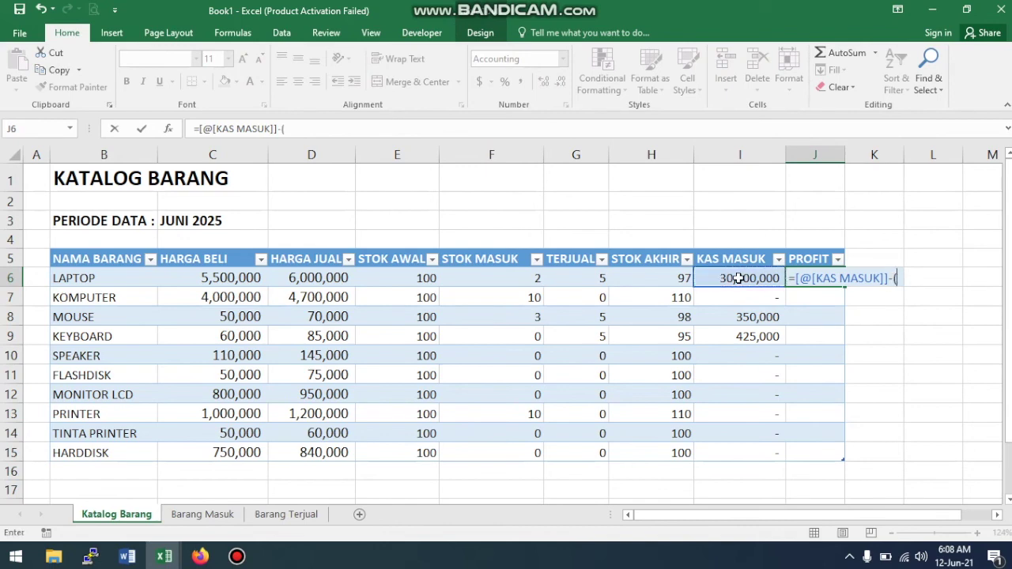
left_click(224, 273)
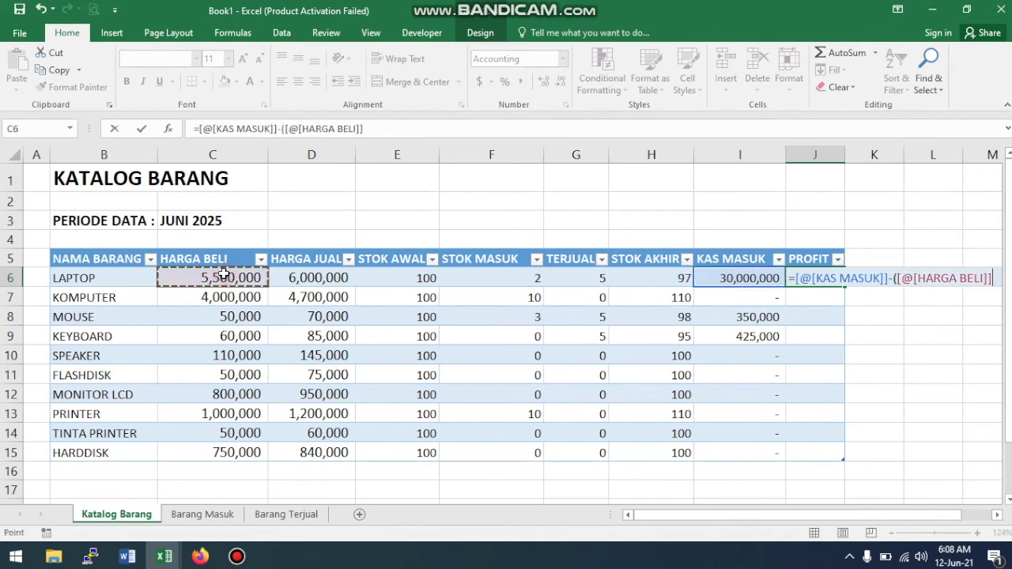
type("*")
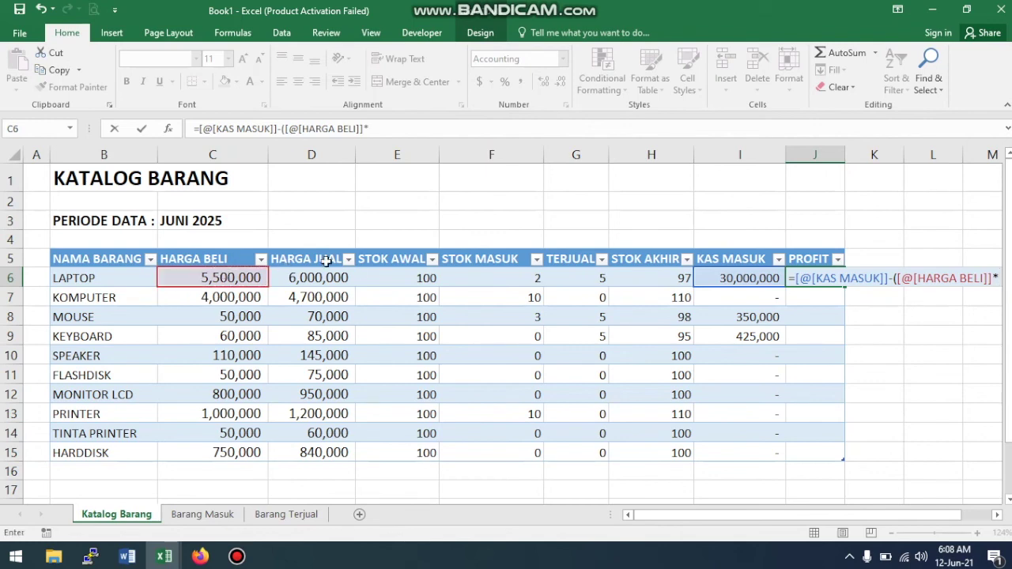
left_click(591, 281)
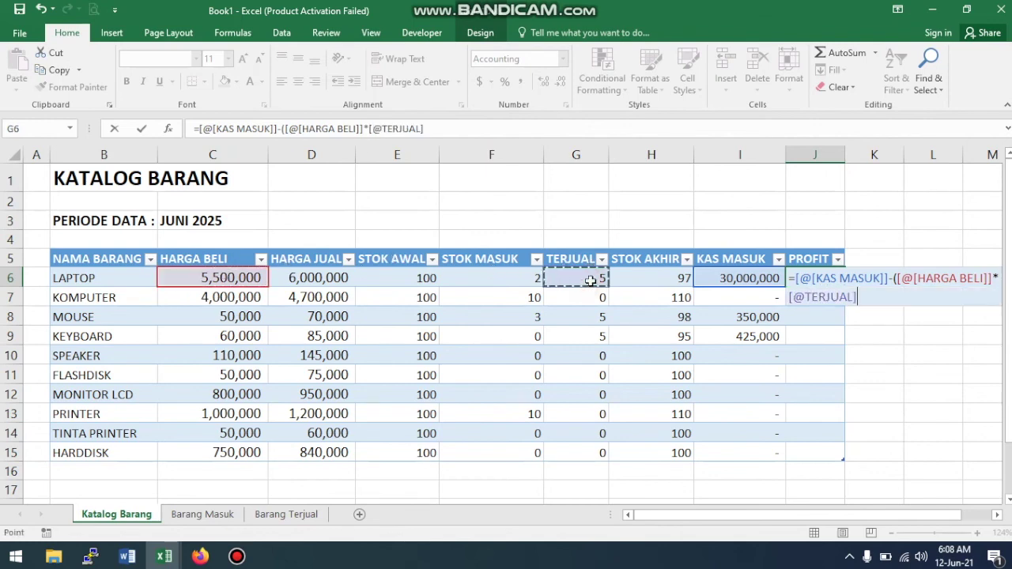
type(")")
key("Return")
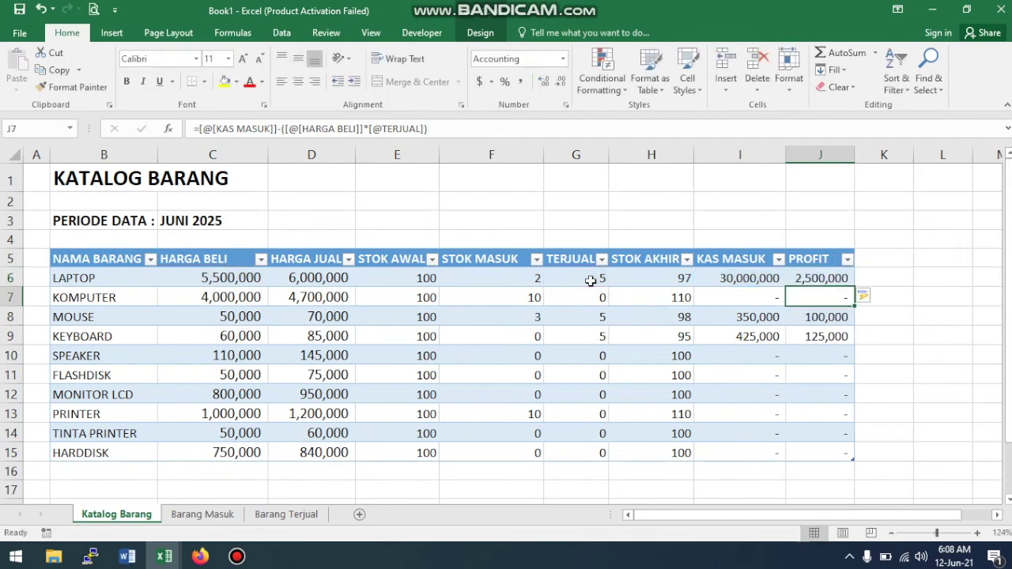
left_click(114, 471)
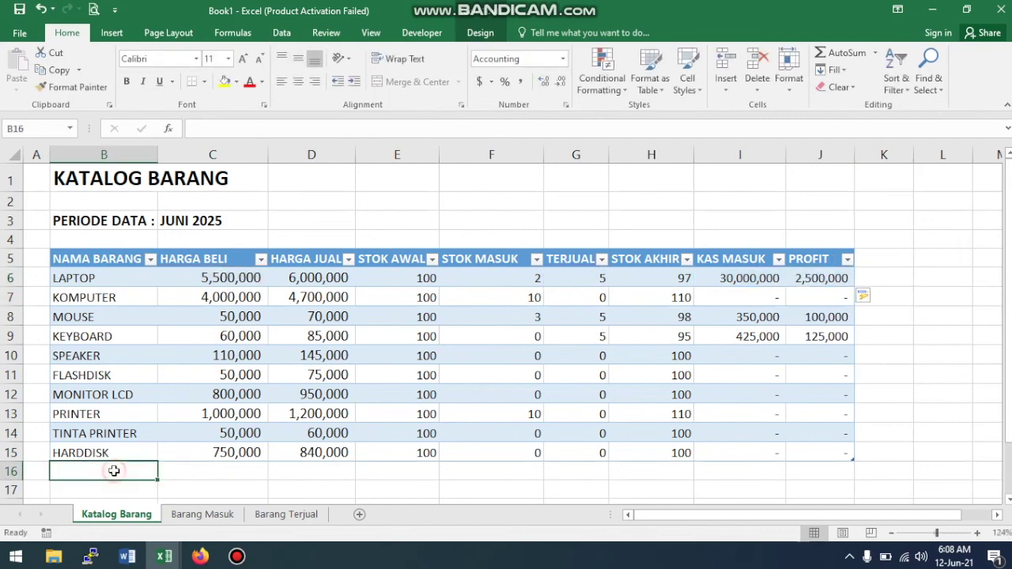
- Add a bold, centred TOTAL label in B16 below HARDDISK
type("TOTA")
key("Return")
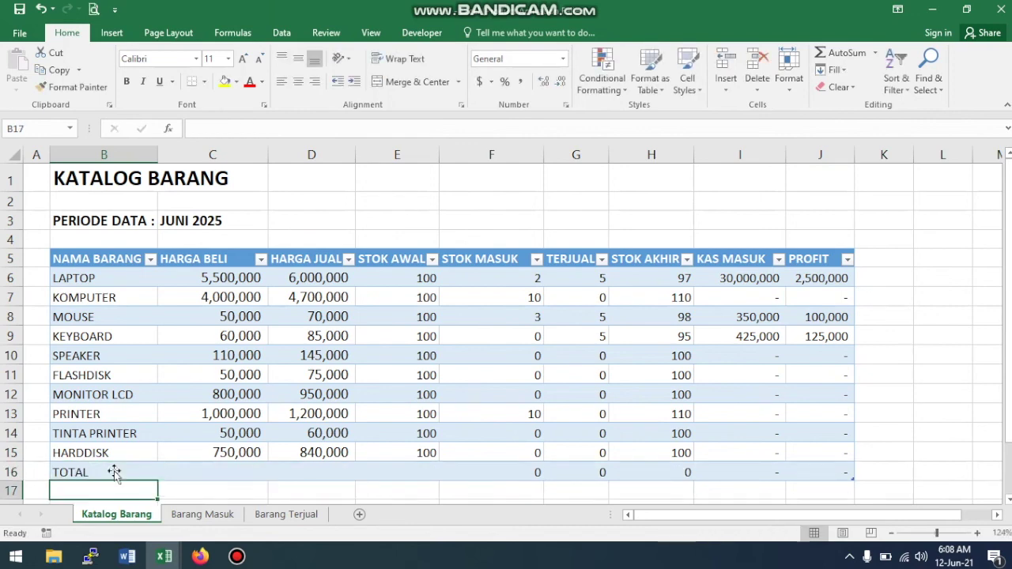
key("Return")
key("Up")
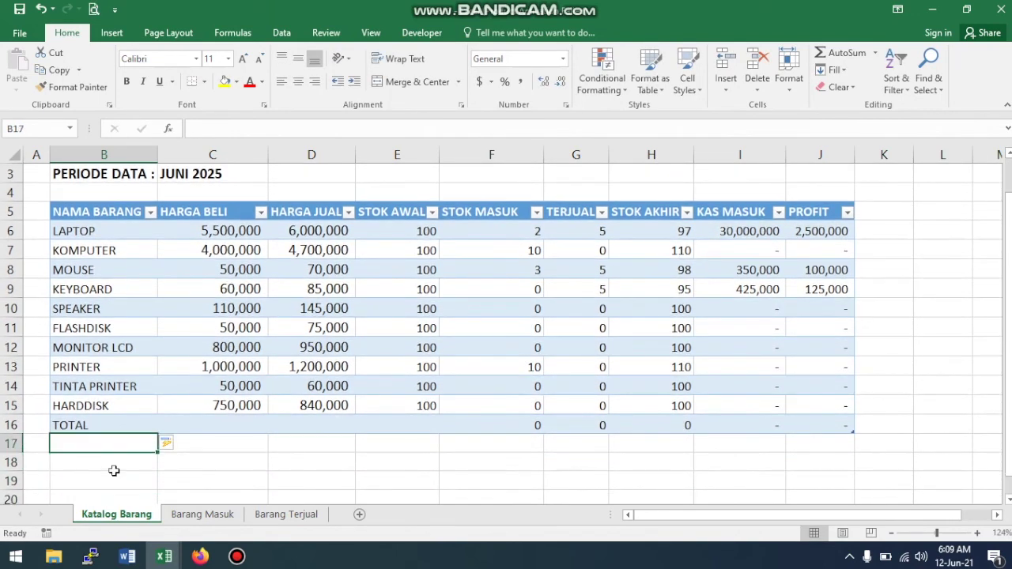
key("Up")
key("ctrl+b")
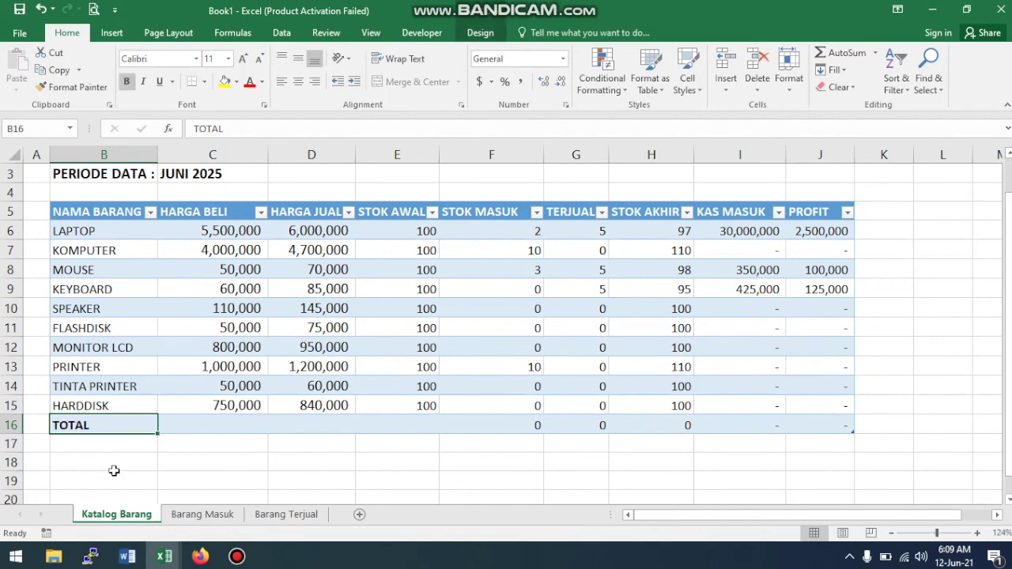
left_click(300, 85)
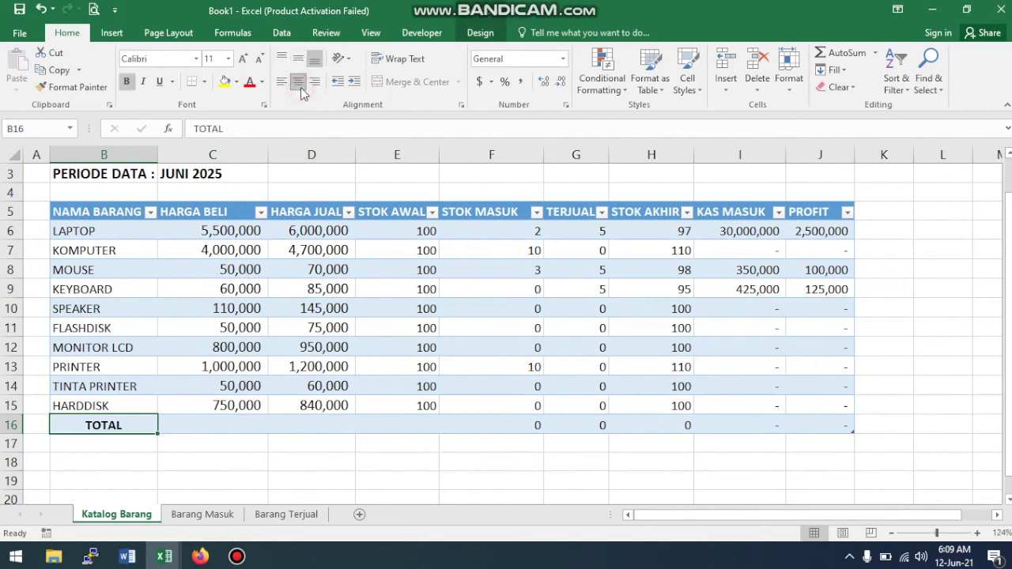
- Put a bold =SUM(C6:C15) in C16, totalling HARGA BELI at 12,370,000
left_click(223, 420)
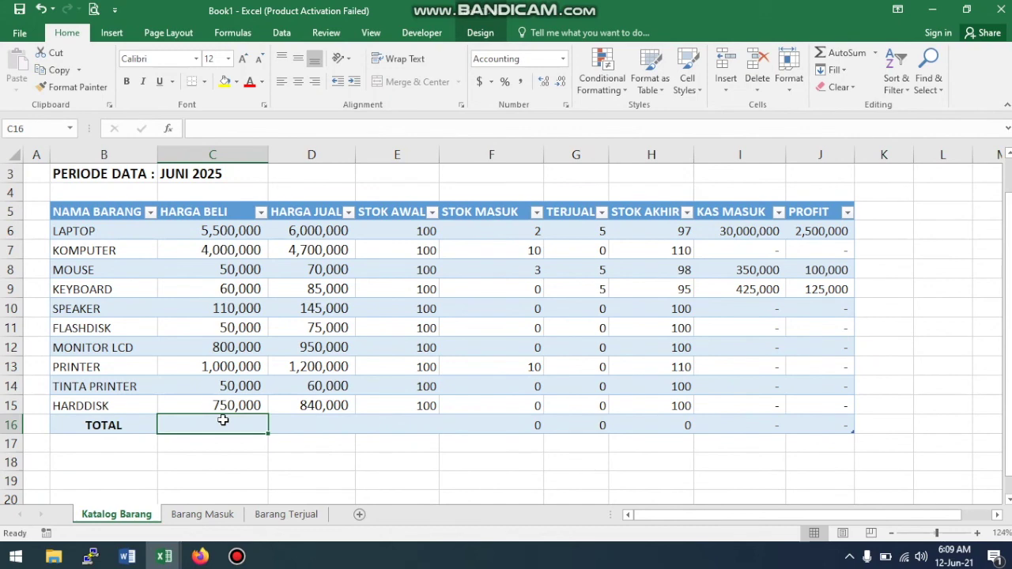
type("=SUM")
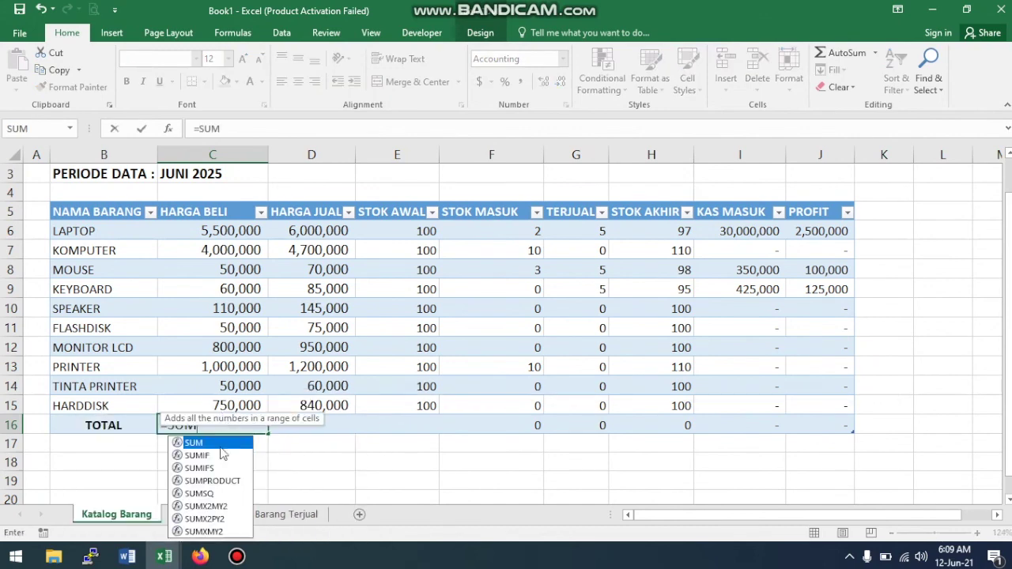
double_click(222, 447)
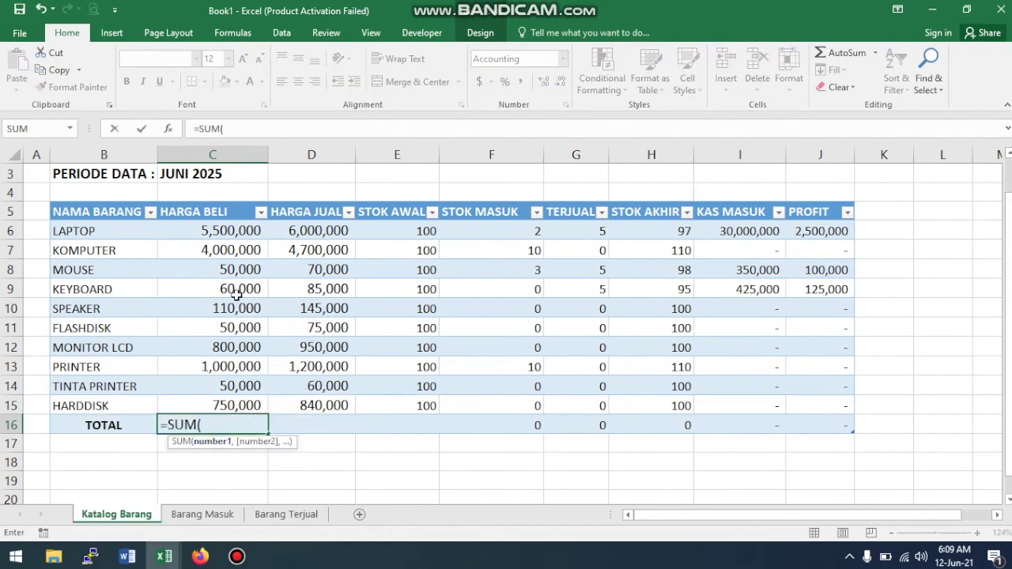
left_click(230, 232)
left_click_drag(228, 249, 225, 405)
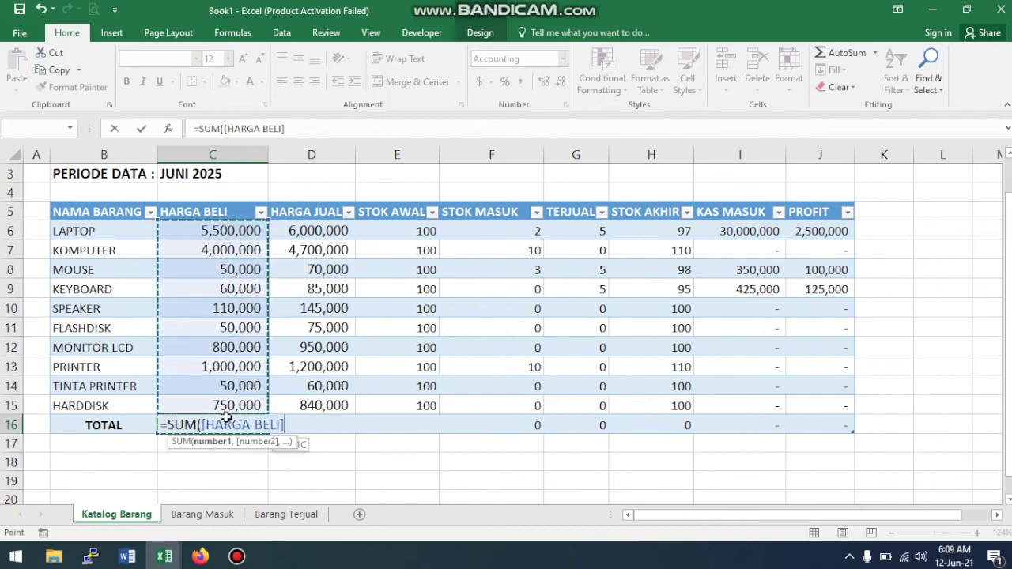
type(")")
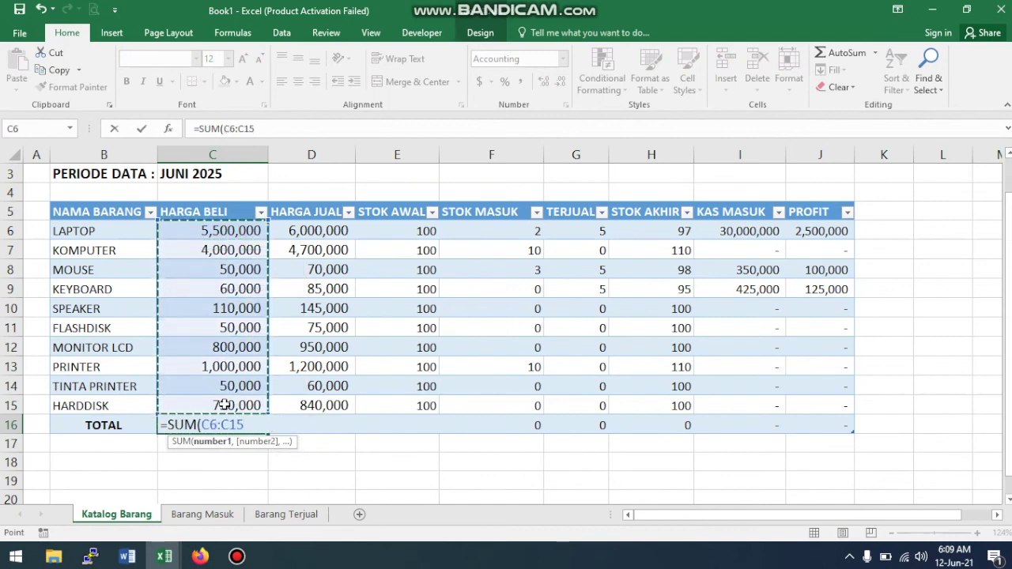
key("Return")
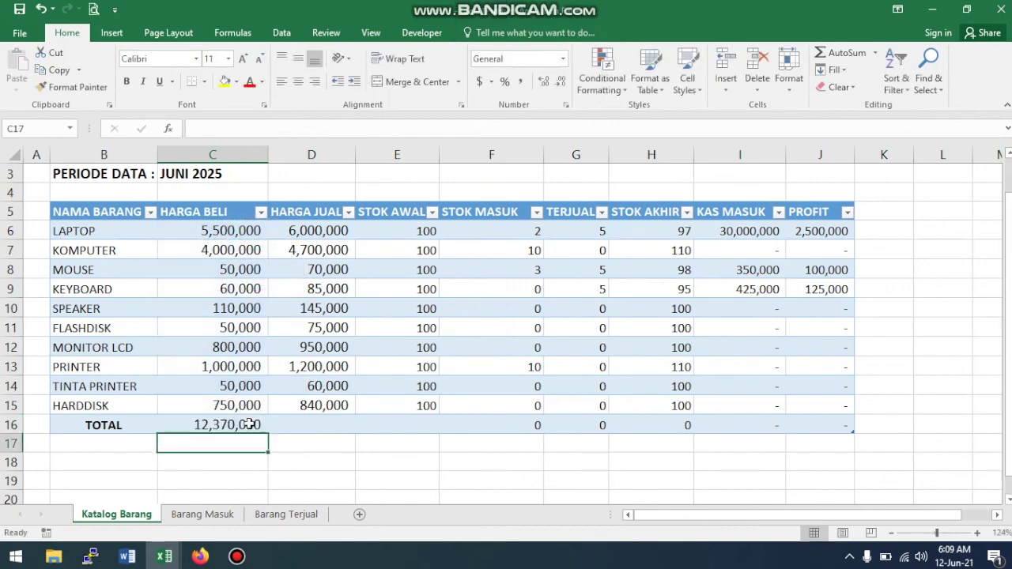
left_click(249, 424)
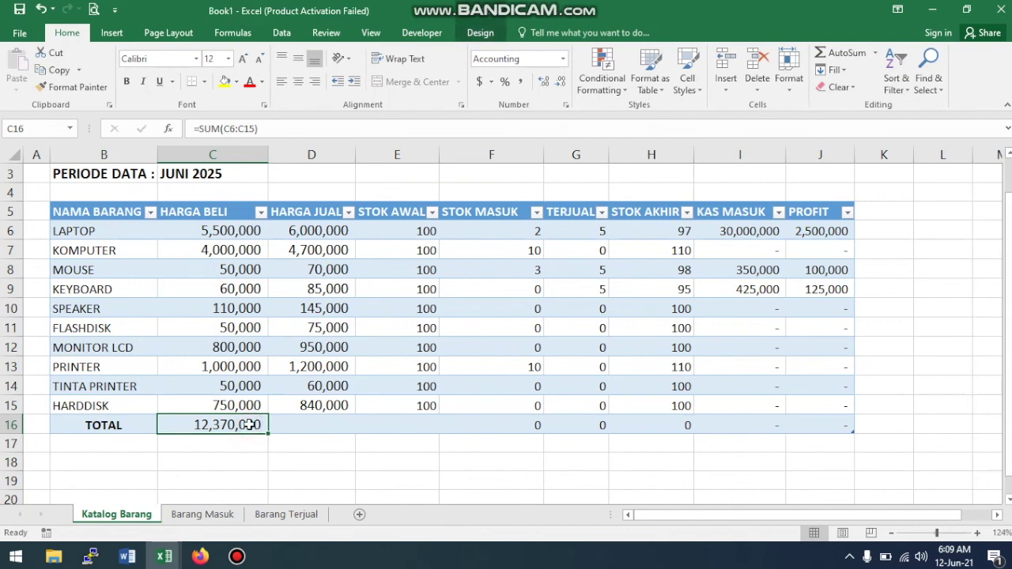
key("ctrl+b")
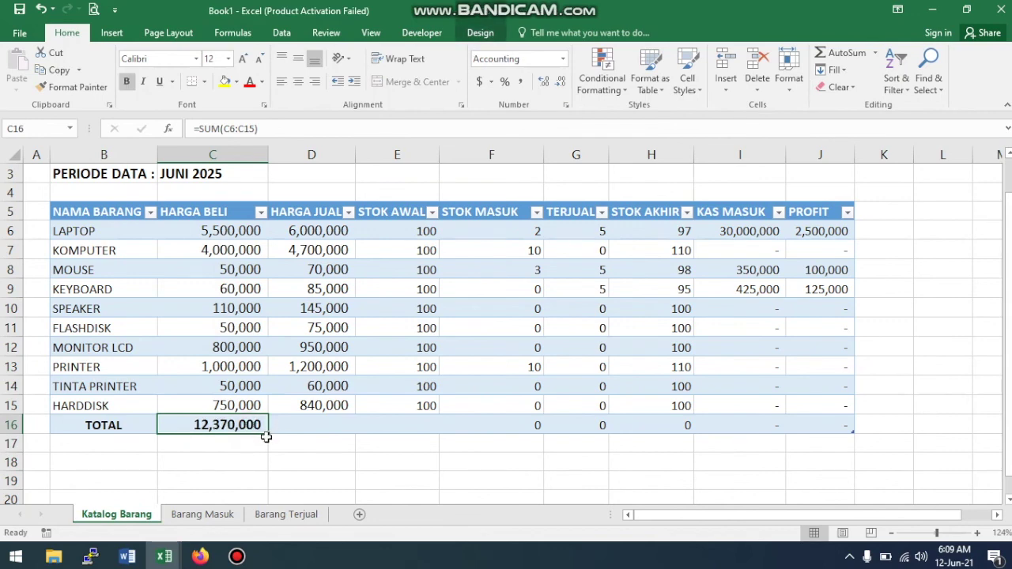
left_click_drag(267, 434, 803, 437)
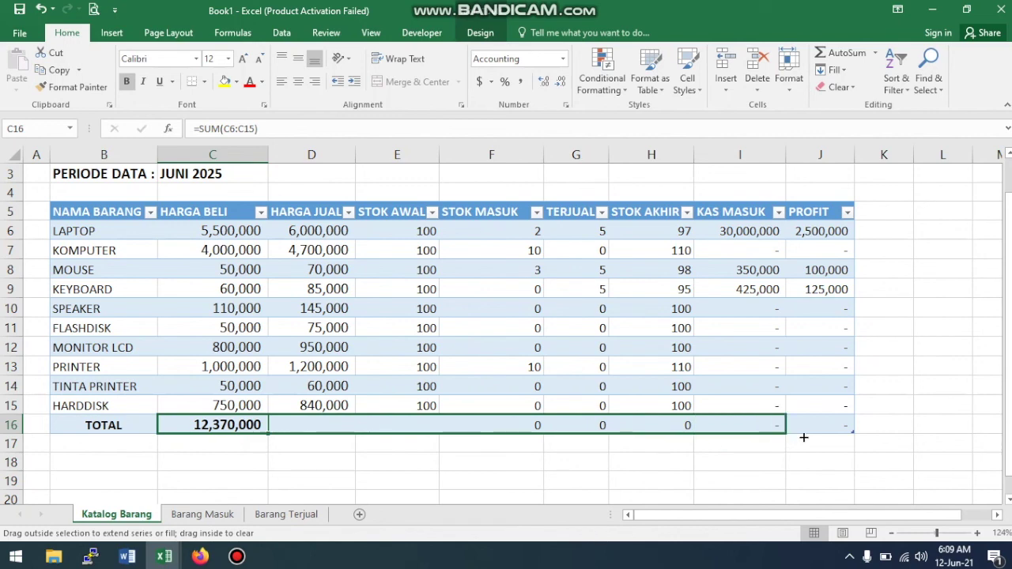
- Fill the TOTAL row sums through column J and widen it to show PROFIT 2,725,000
left_click_drag(826, 435, 838, 431)
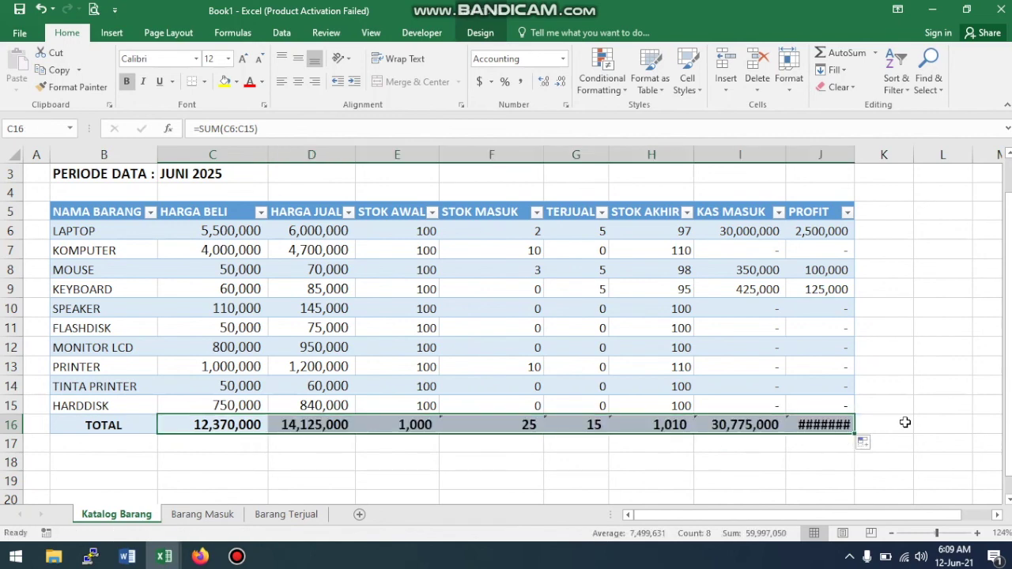
left_click_drag(858, 155, 880, 160)
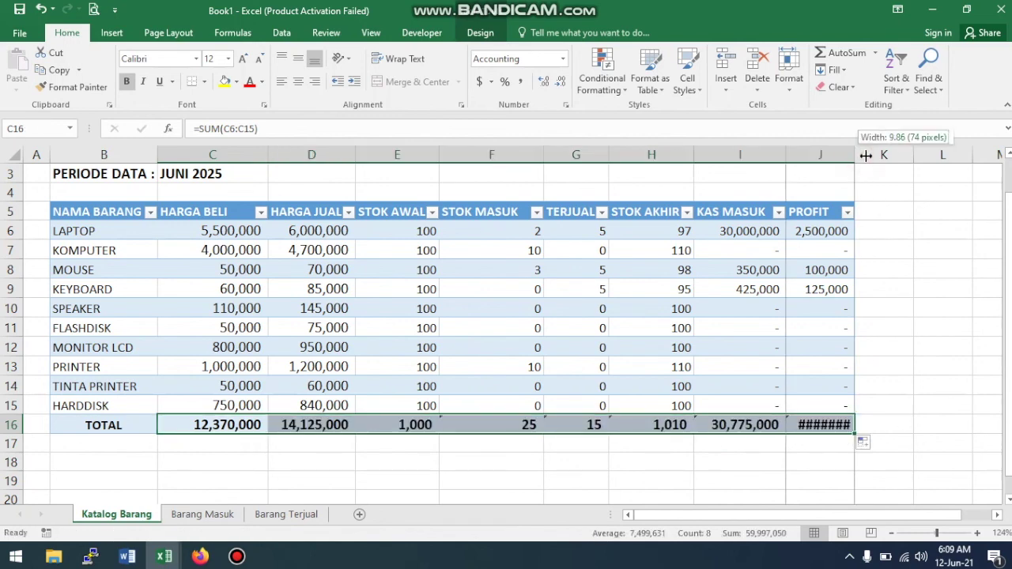
left_click(892, 335)
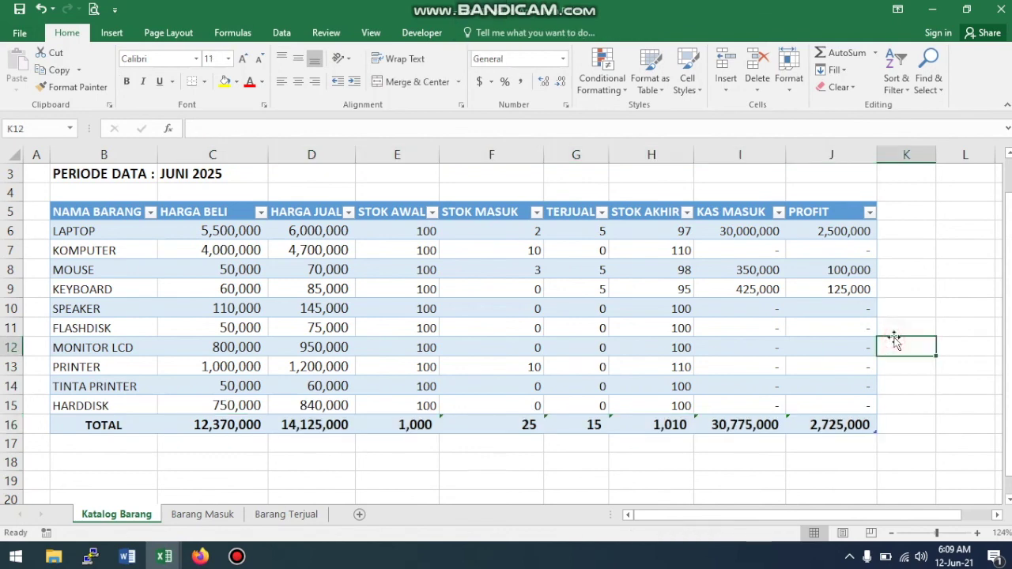
left_click(827, 434)
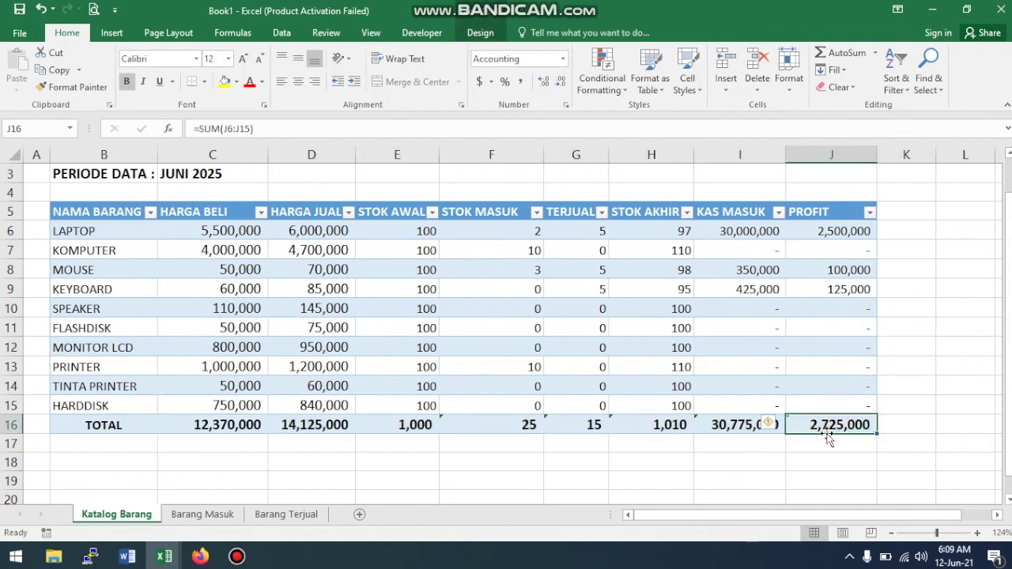
scroll(823, 423, "up", 1)
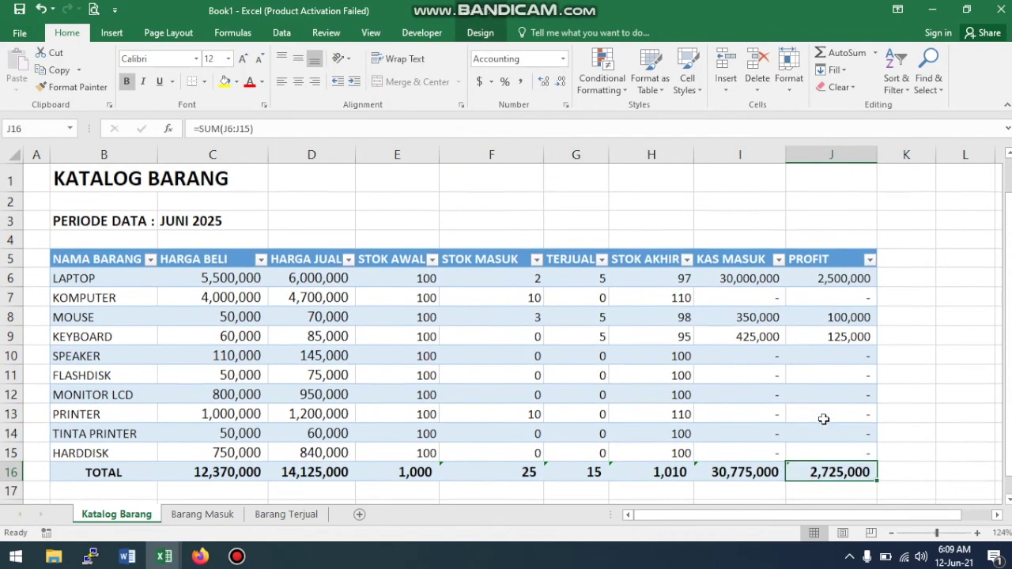
left_click(830, 478)
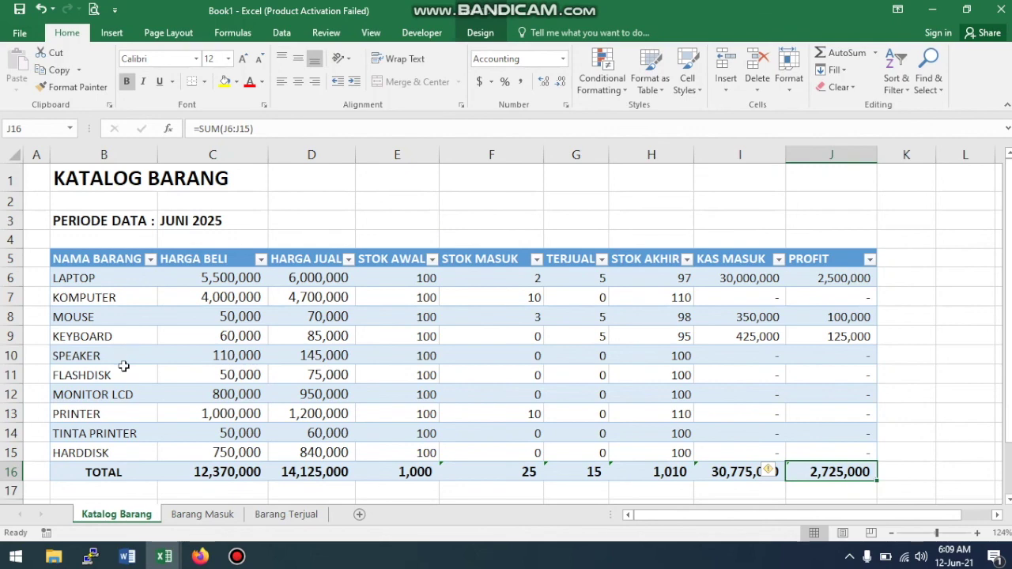
left_click(203, 514)
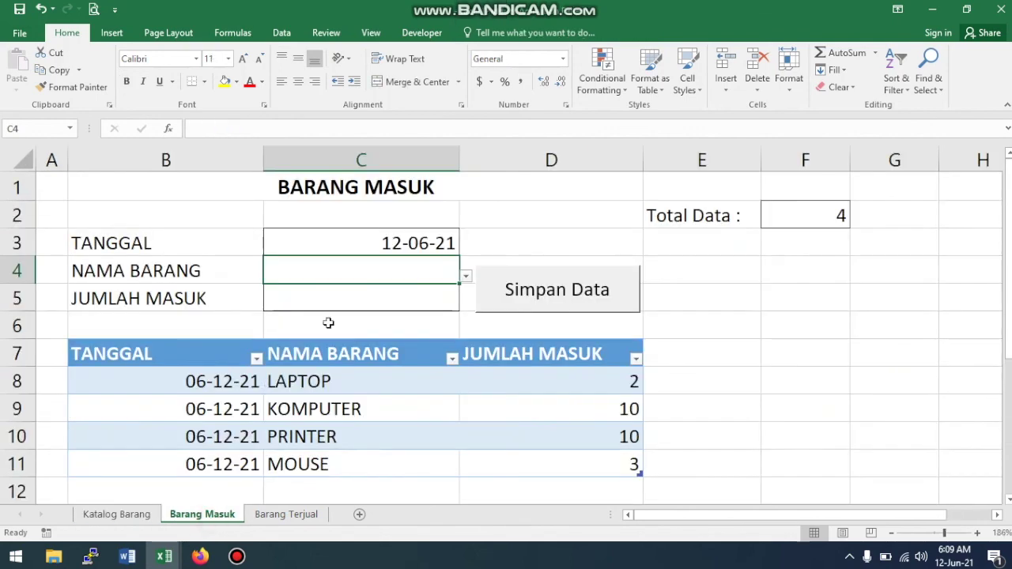
- Log 20 SPEAKER as incoming stock on Barang Masuk, then go to Barang Terjual
left_click(466, 276)
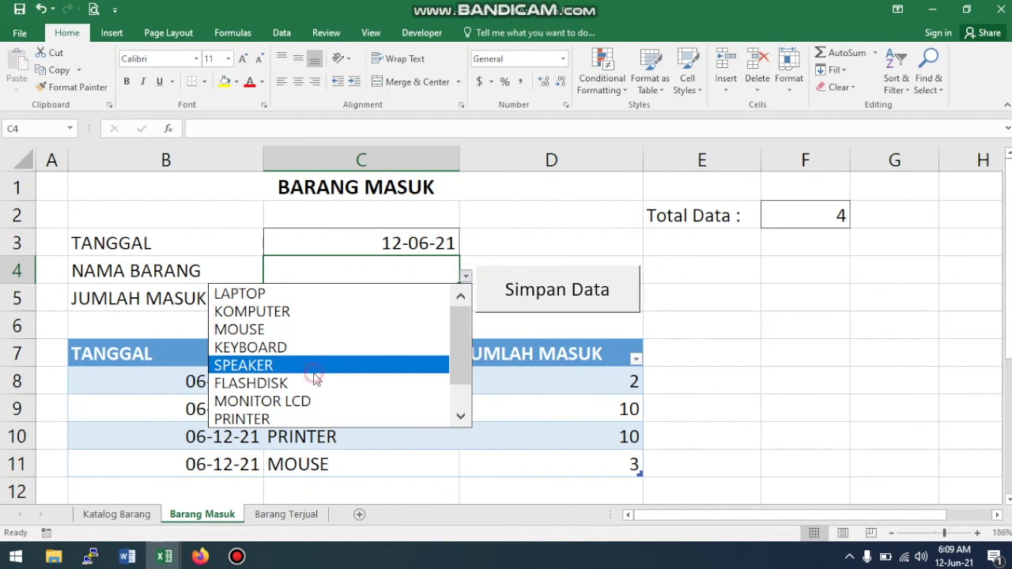
left_click(314, 372)
left_click(365, 298)
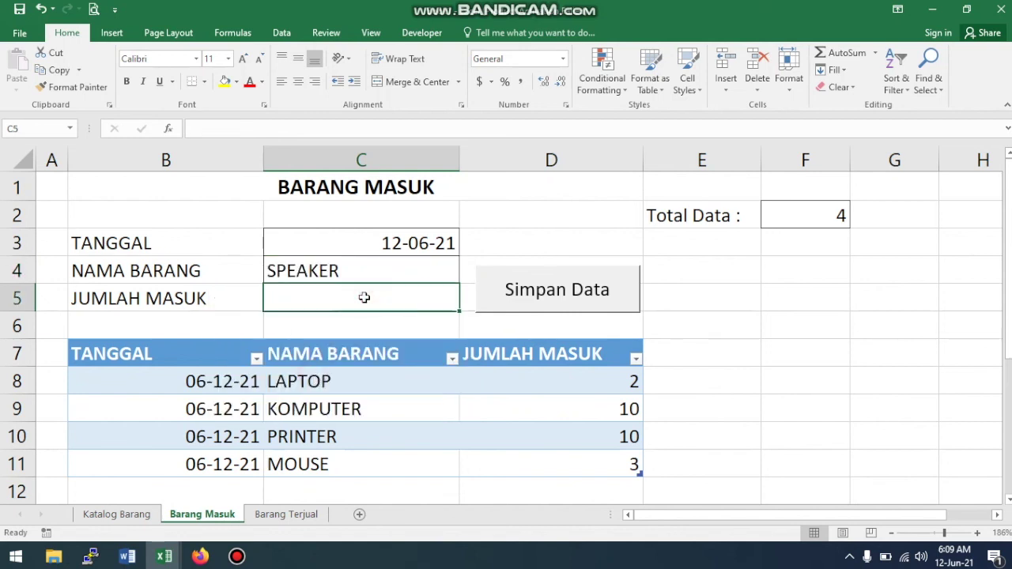
type("20")
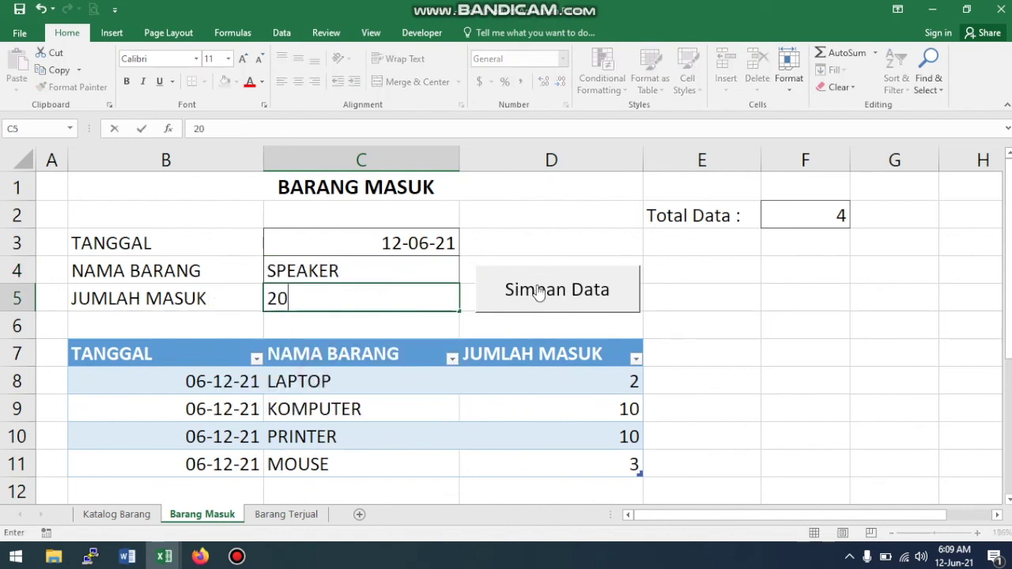
left_click(535, 293)
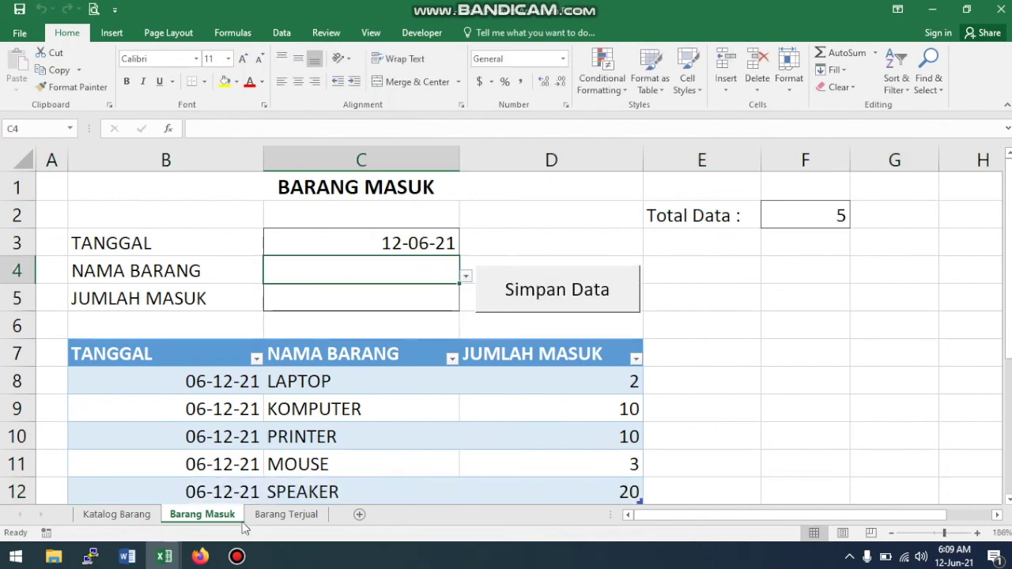
left_click(286, 514)
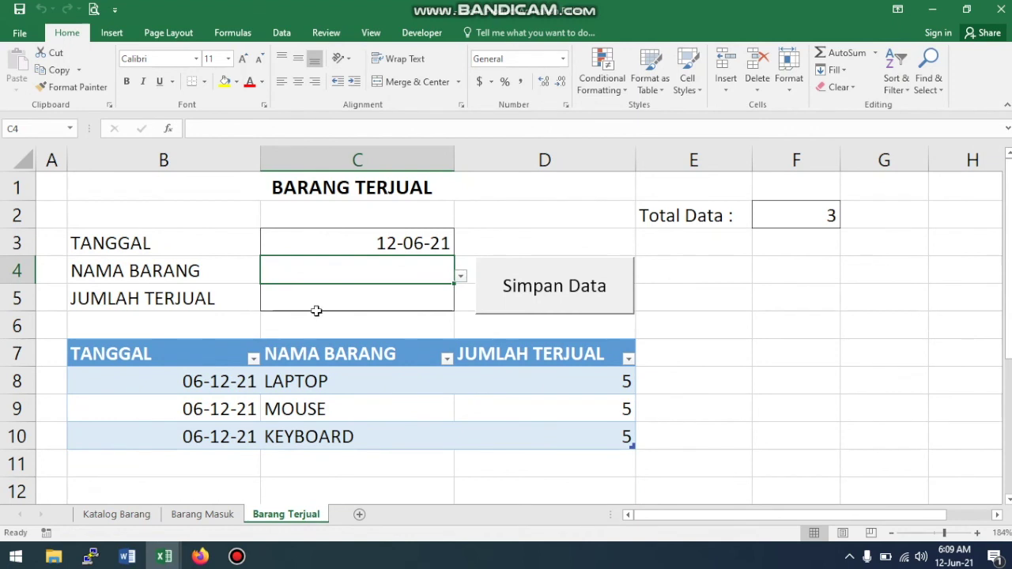
- Save a SPEAKER sale of quantity 5 via Simpan Data, then view SPEAKER's 175,000 profit on Katalog Barang
left_click(461, 277)
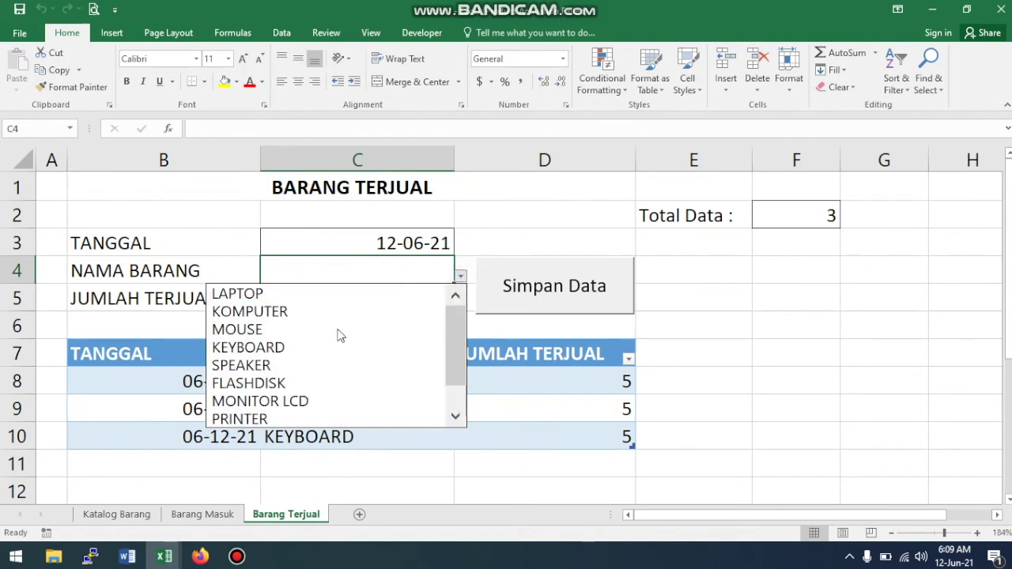
left_click(332, 365)
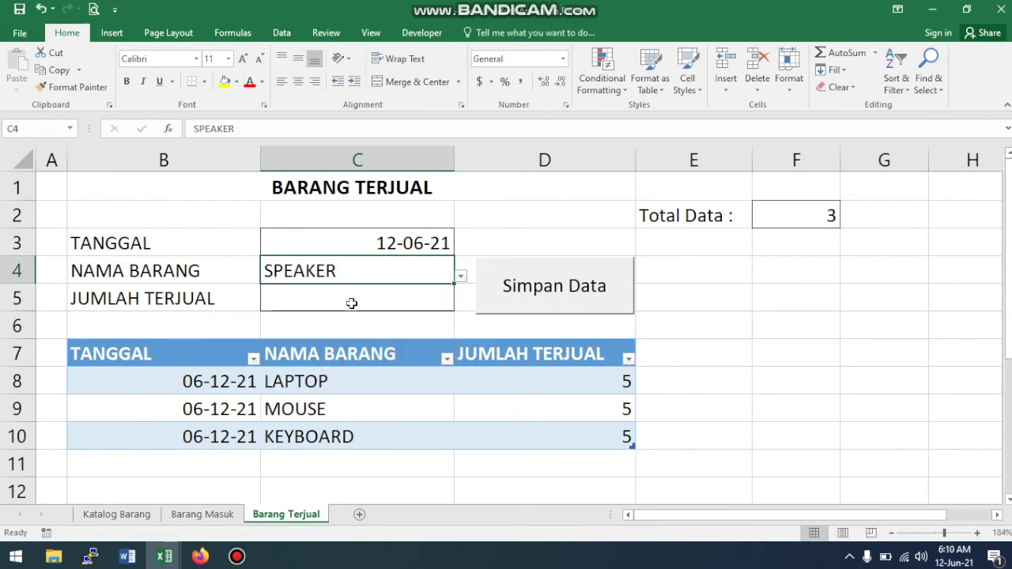
left_click(352, 302)
type("5")
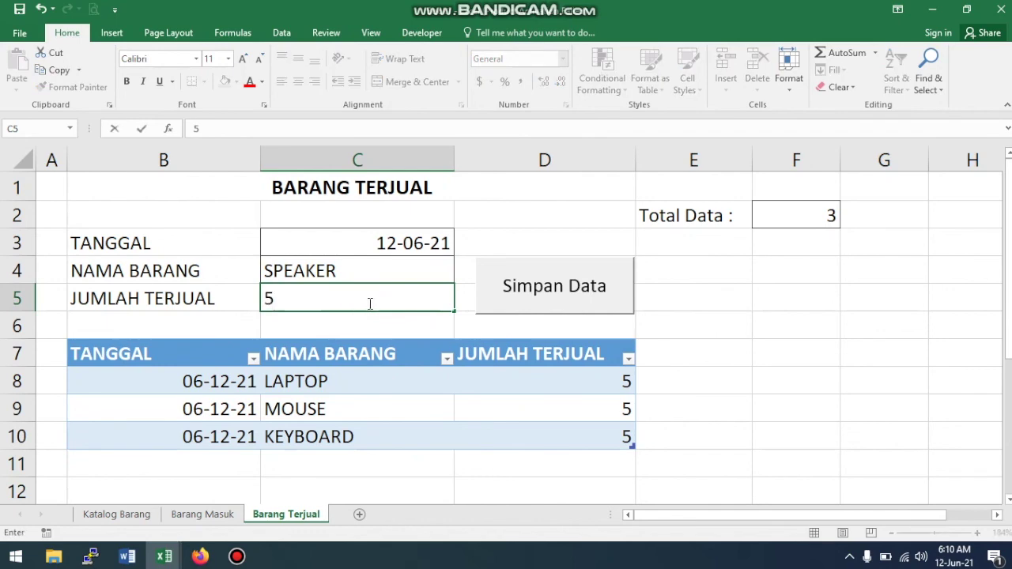
left_click(517, 306)
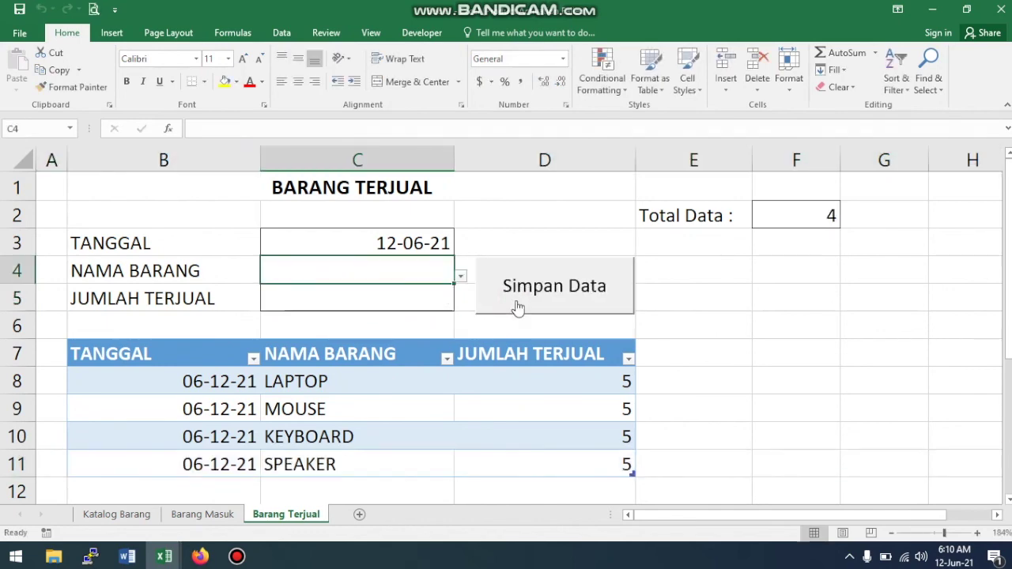
left_click(128, 520)
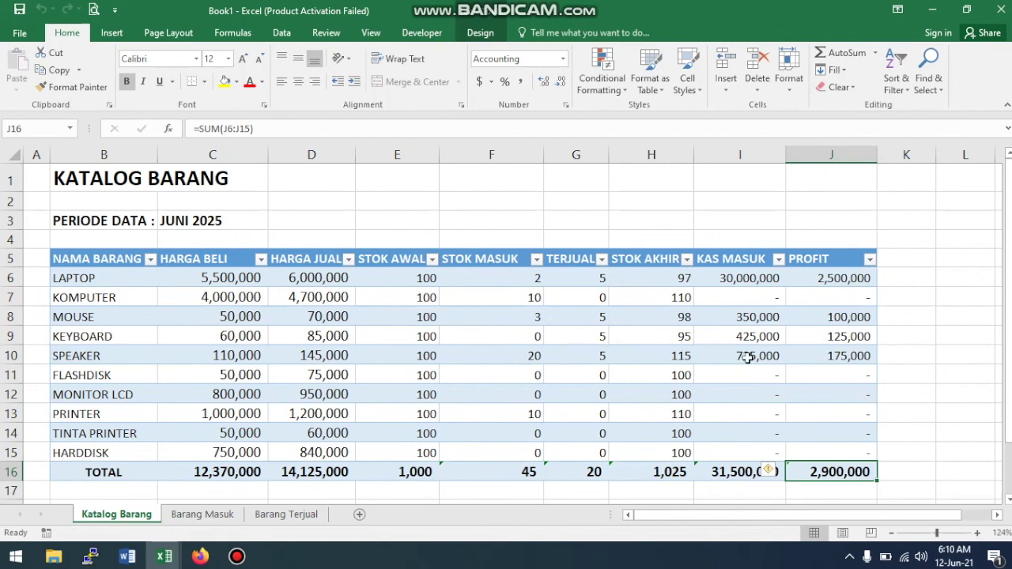
left_click(836, 356)
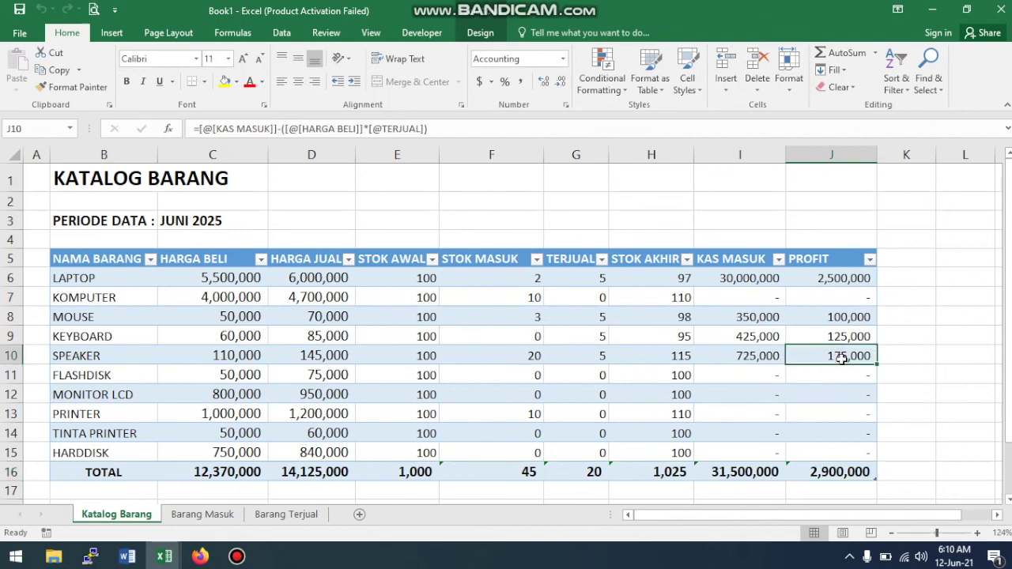
left_click(842, 474)
left_click_drag(873, 468, 907, 466)
left_click(908, 466)
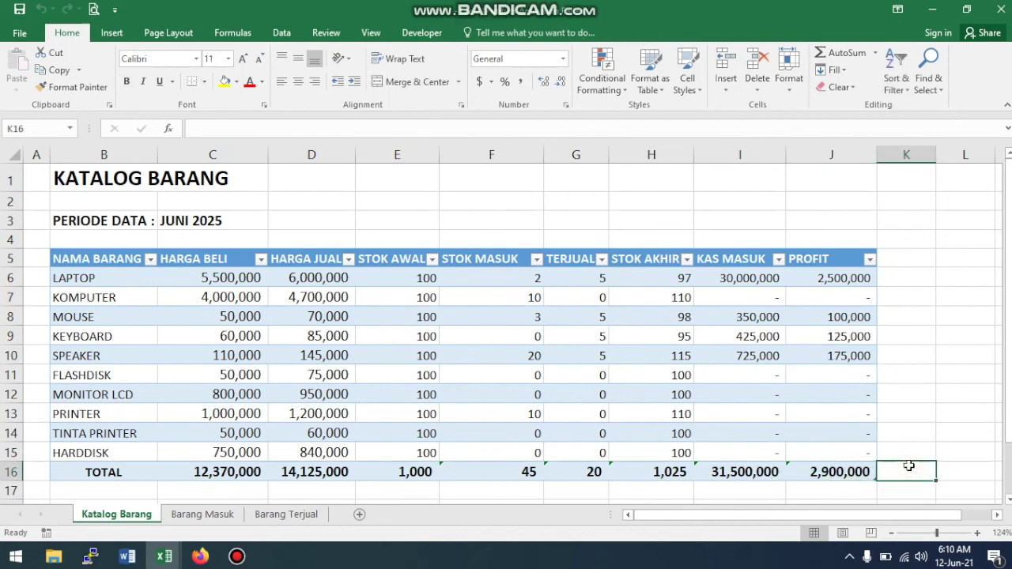